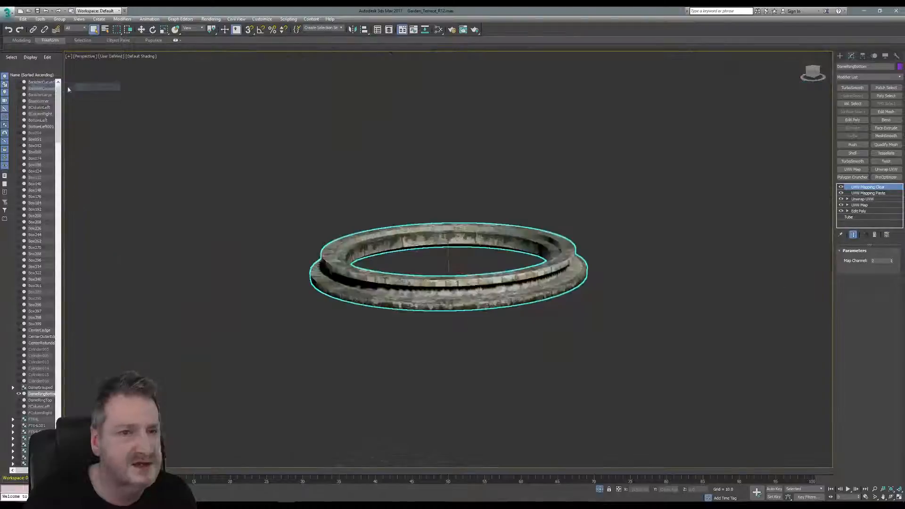
Step: Collapse the entire modifier stack of the DomeRingBottom object into an editable poly
scroll(358, 282, up, 5)
scroll(476, 267, up, 2)
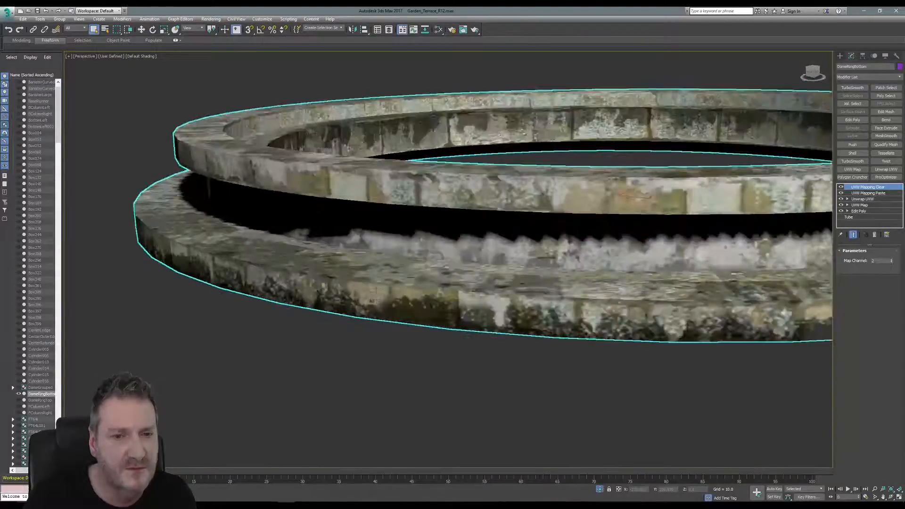
middle_drag(476, 268, 335, 310)
scroll(359, 295, down, 4)
right_click(866, 188)
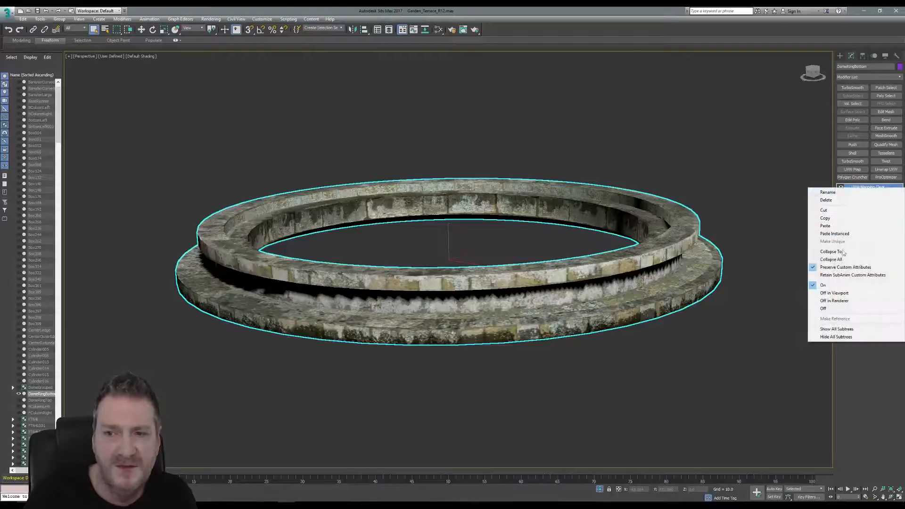
click(830, 259)
click(486, 279)
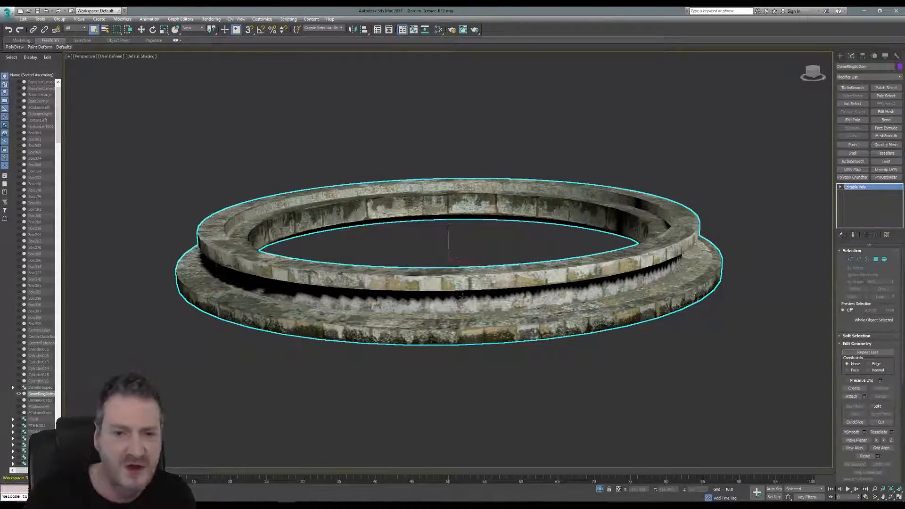
Step: Select the full outer top edge loop of the ring's upper rim at edge level
click(859, 259)
middle_drag(332, 309, 342, 322)
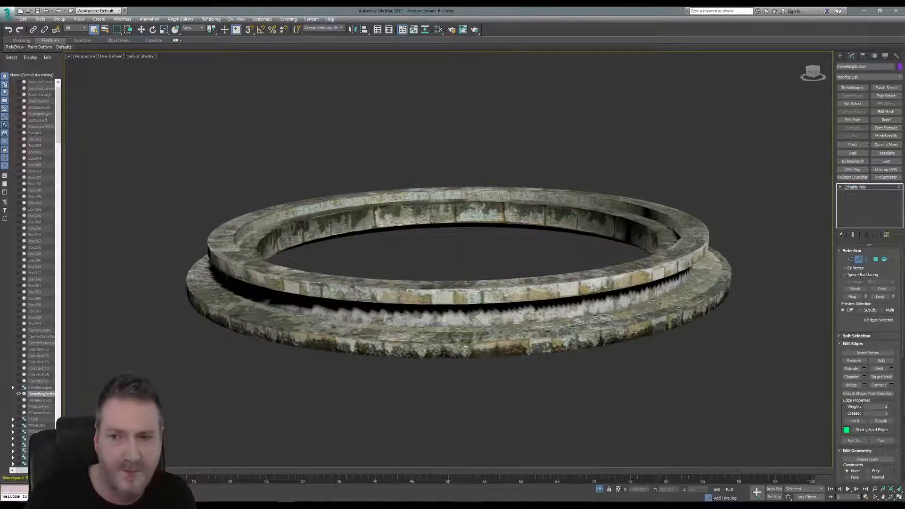
scroll(526, 340, up, 2)
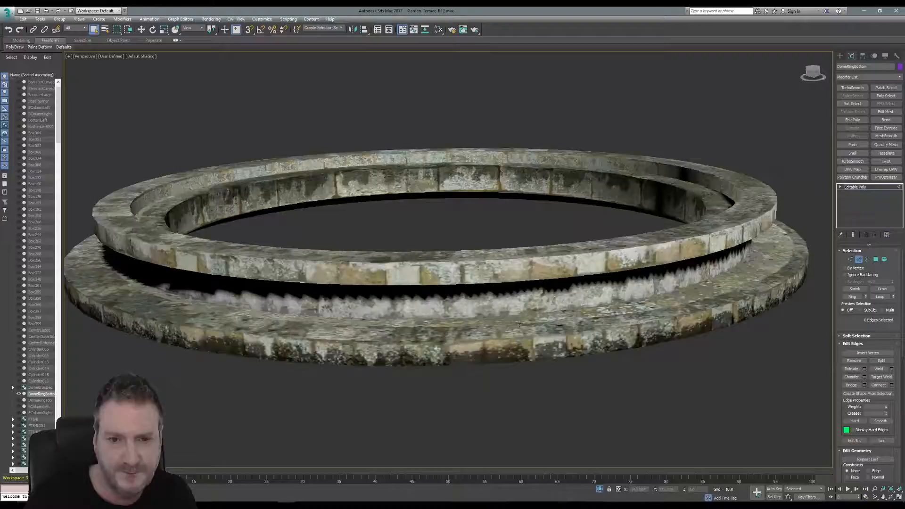
click(408, 263)
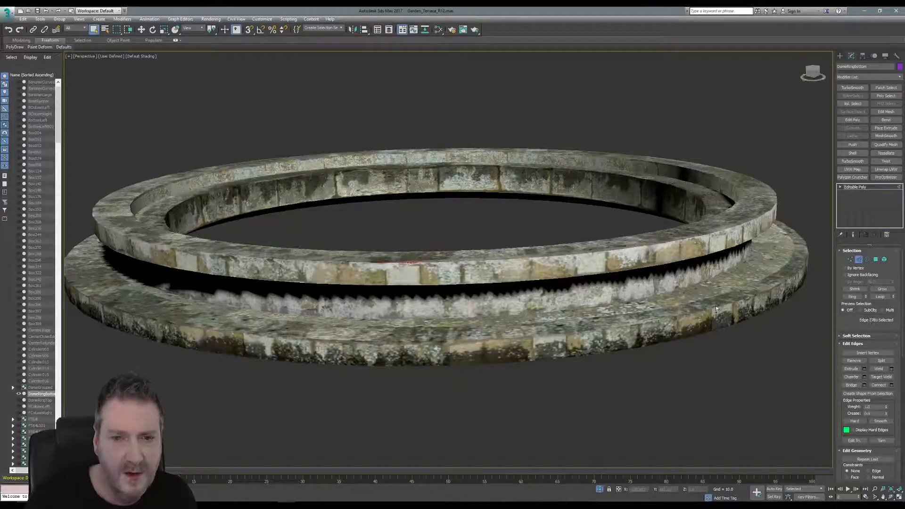
click(880, 297)
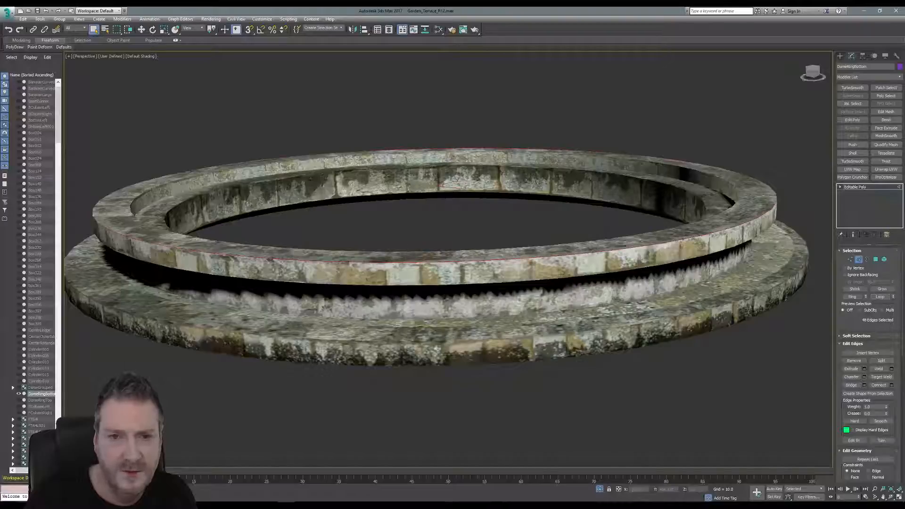
Step: Add the upper rim's inner top edge loop and outer lower edge loop to the selection
alt+middle_drag(472, 249, 319, 247)
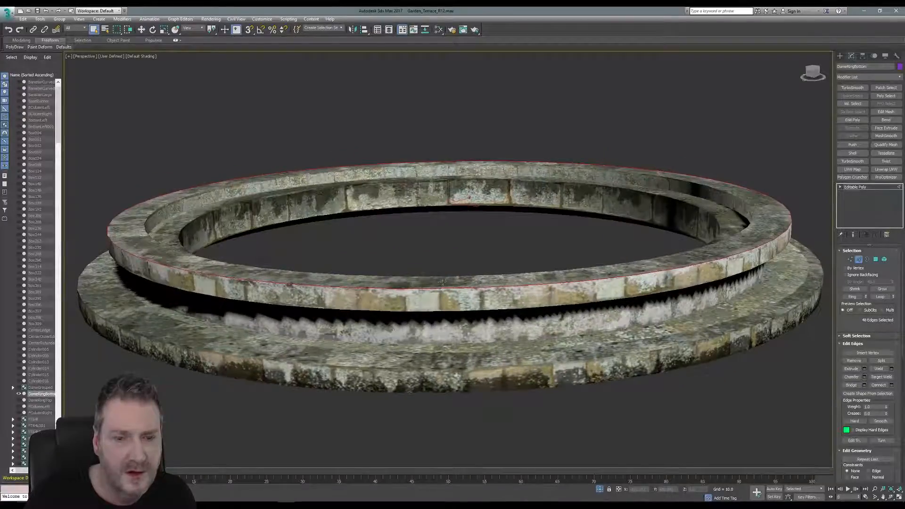
scroll(448, 283, up, 5)
scroll(448, 283, down, 3)
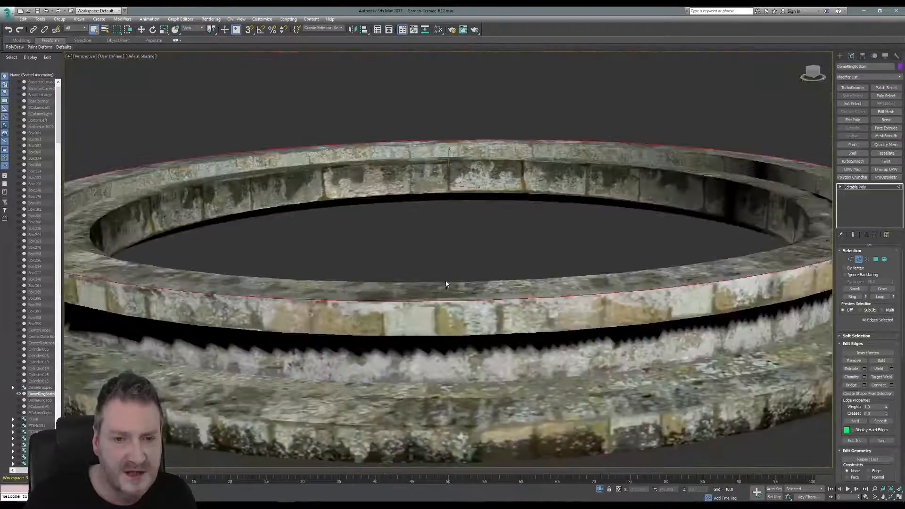
click(880, 297)
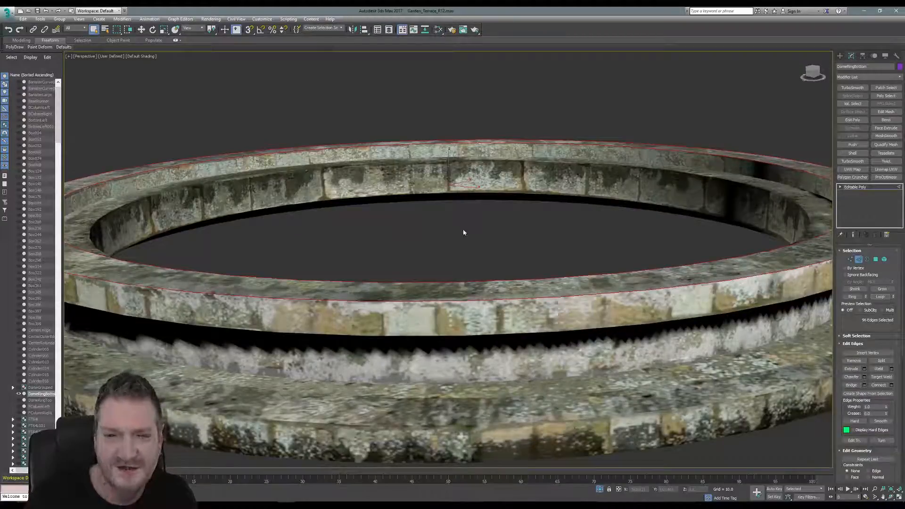
alt+middle_drag(472, 242, 467, 227)
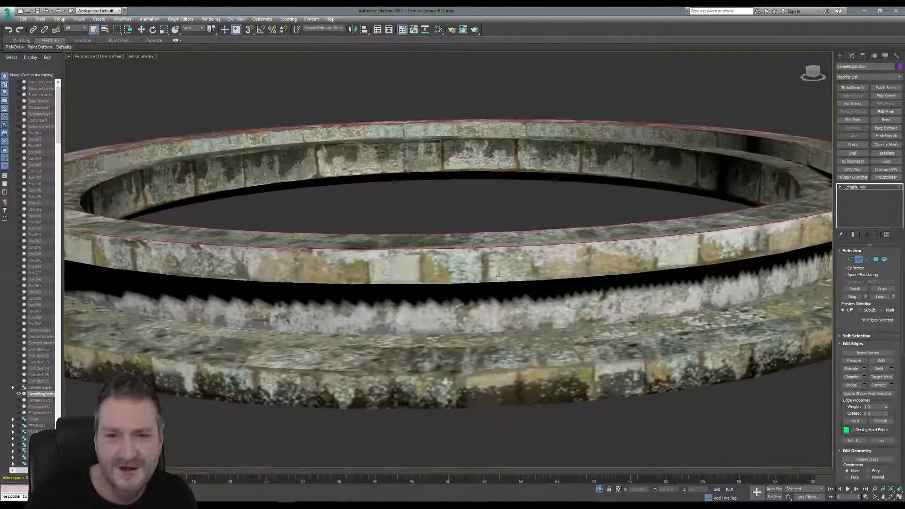
ctrl+click(438, 285)
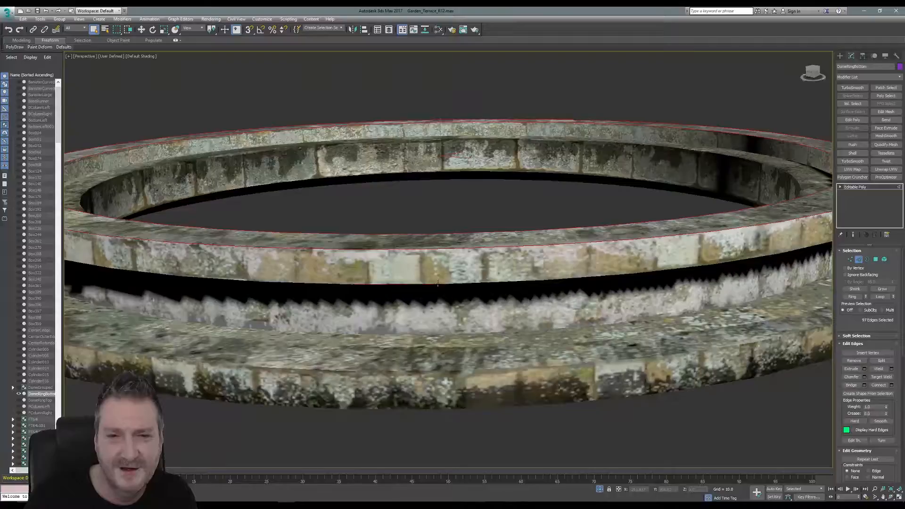
click(880, 297)
Step: Add the inside edge loop where the upper rim's ledge meets the inner wall to the selection
alt+middle_drag(627, 296, 602, 262)
scroll(602, 262, down, 2)
middle_drag(571, 225, 564, 294)
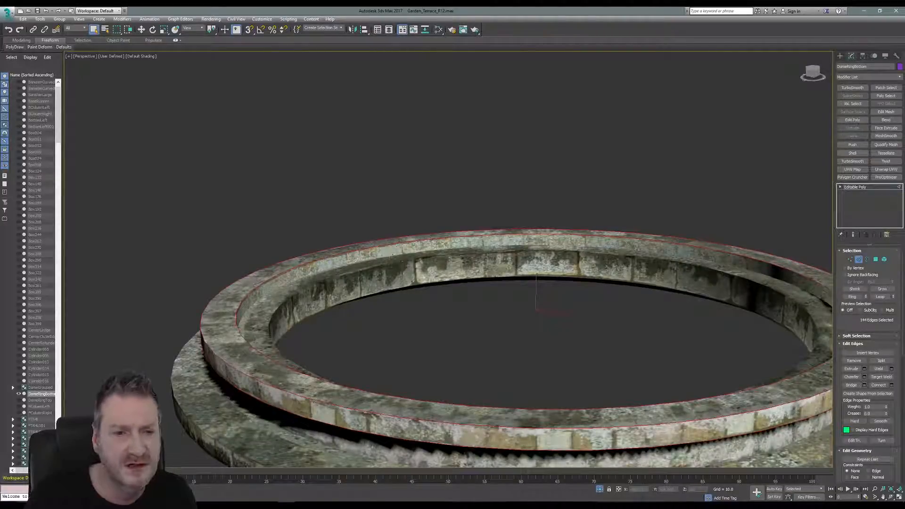
alt+middle_drag(407, 329, 514, 267)
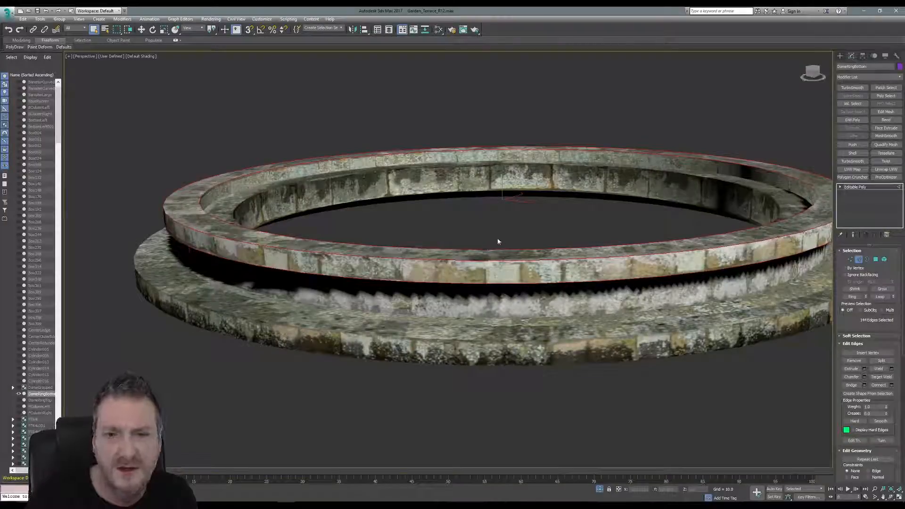
alt+middle_drag(468, 235, 464, 227)
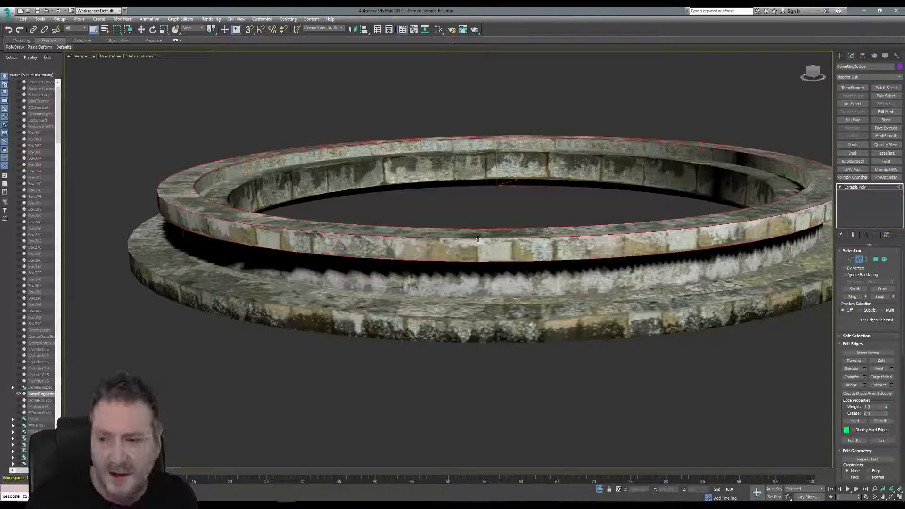
alt+middle_drag(495, 213, 489, 274)
scroll(478, 215, up, 5)
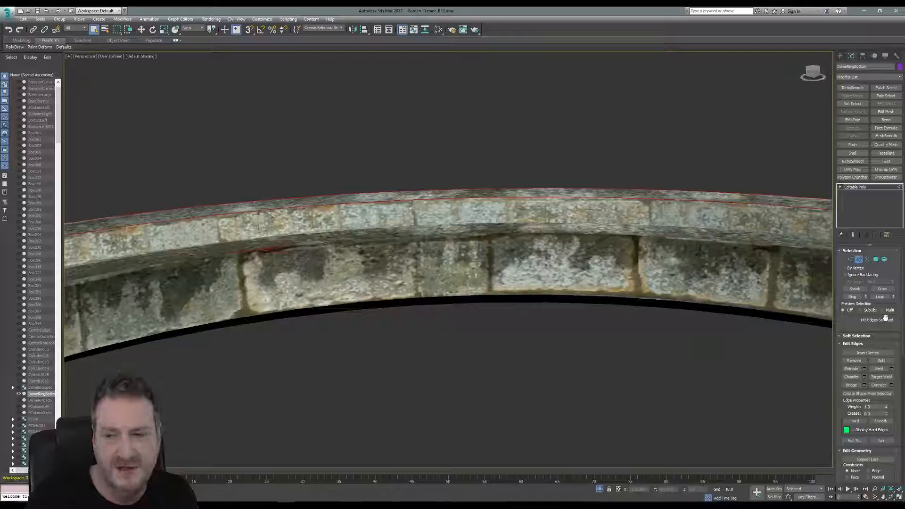
click(880, 297)
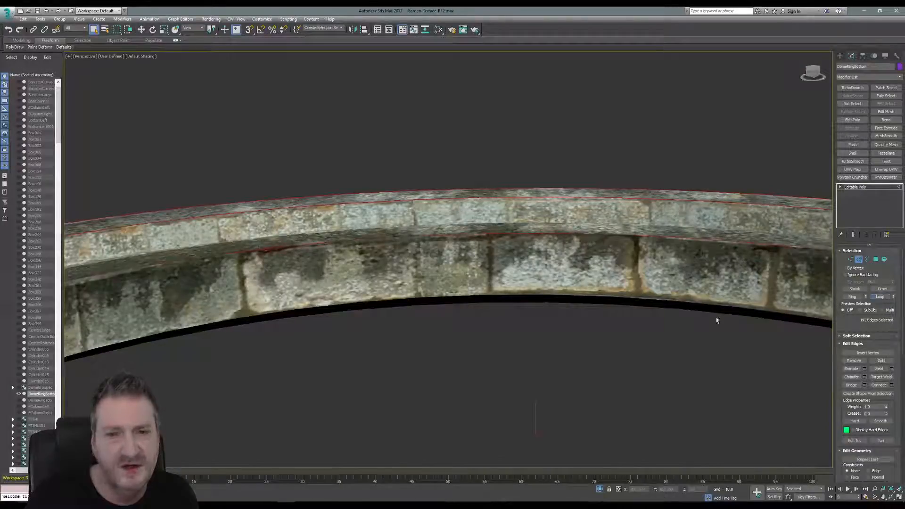
Step: Add the outer top and outer bottom edge loops of the ring's wide lower base to the selection
scroll(443, 326, down, 2)
scroll(446, 356, down, 3)
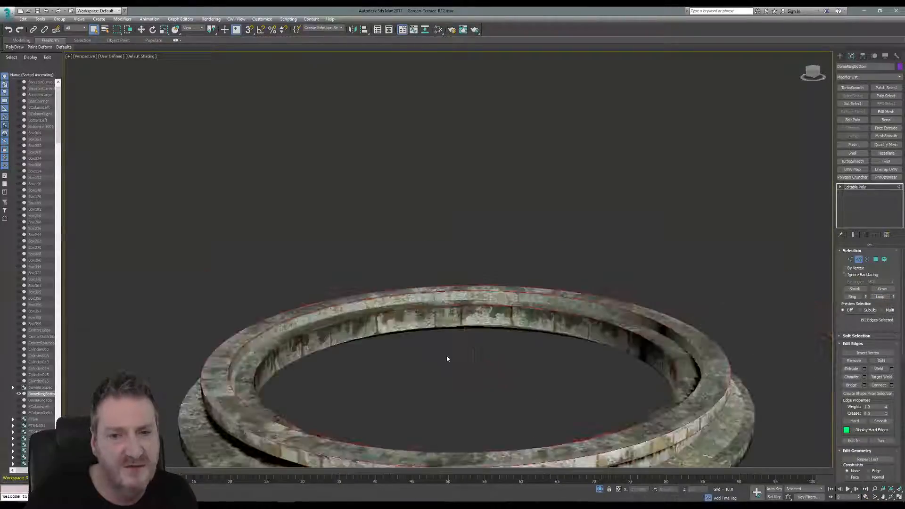
middle_drag(456, 356, 465, 300)
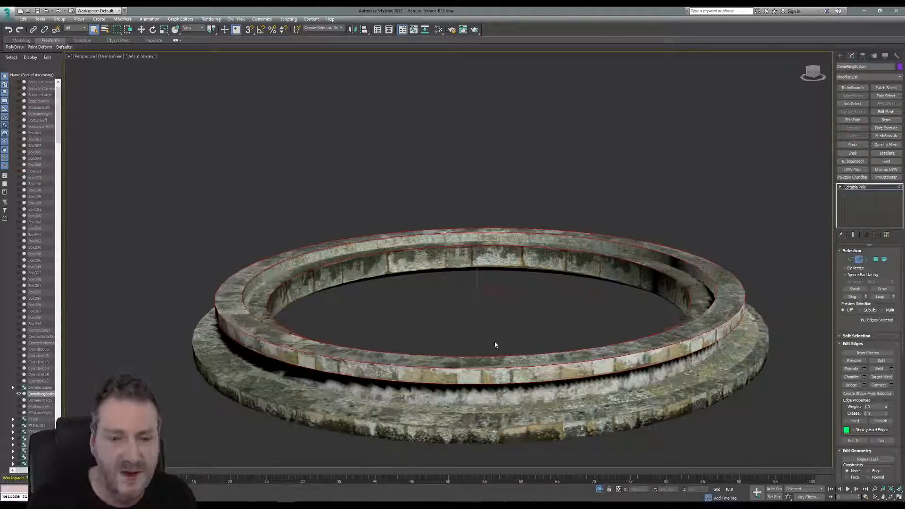
middle_drag(494, 346, 498, 303)
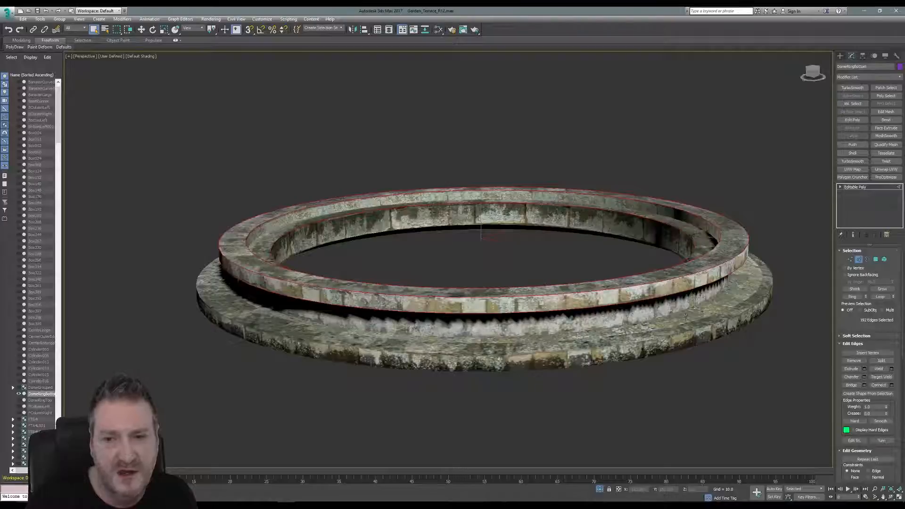
scroll(719, 277, up, 3)
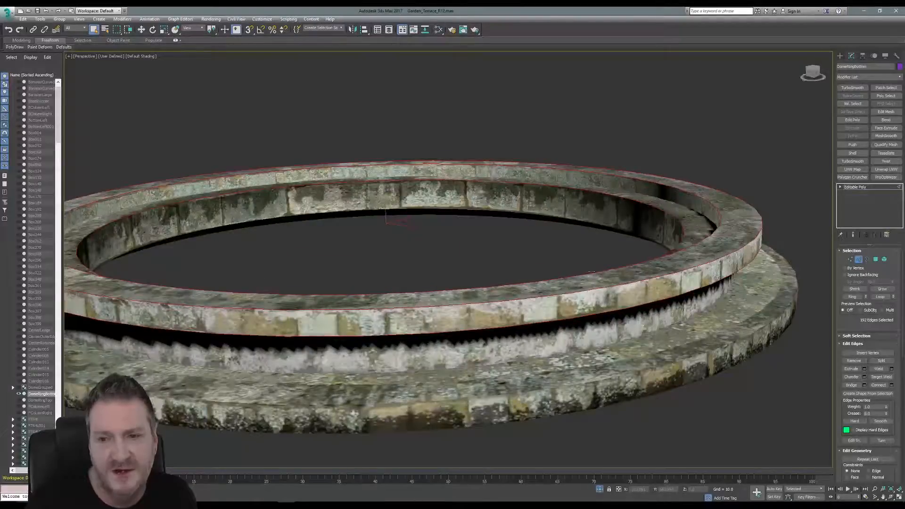
middle_drag(445, 267, 461, 243)
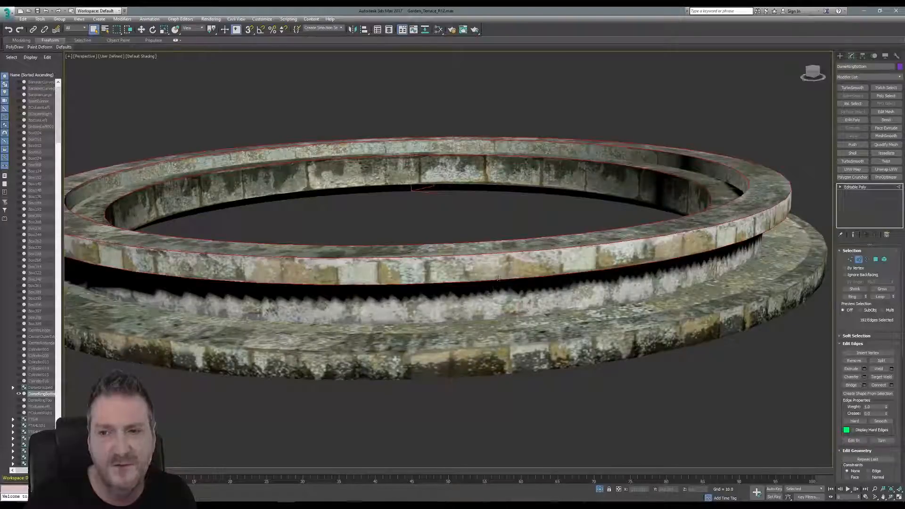
middle_drag(434, 219, 443, 208)
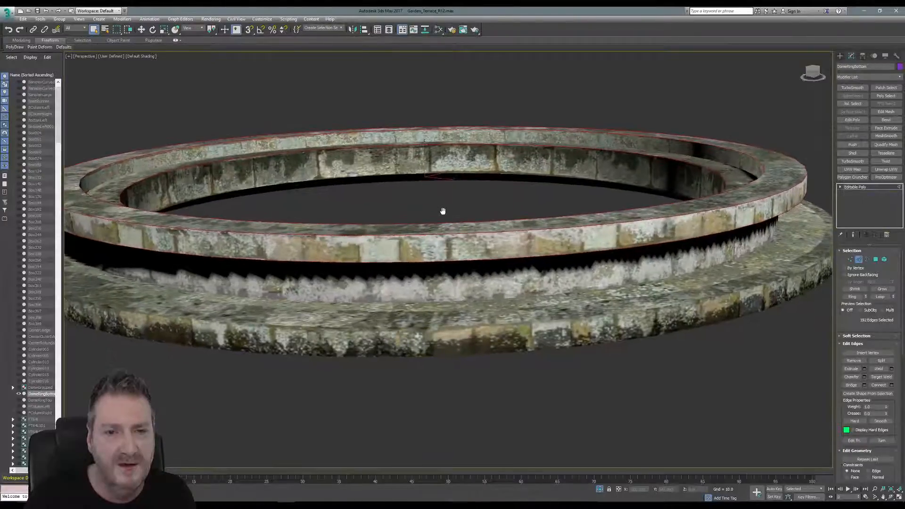
ctrl+click(455, 327)
click(880, 297)
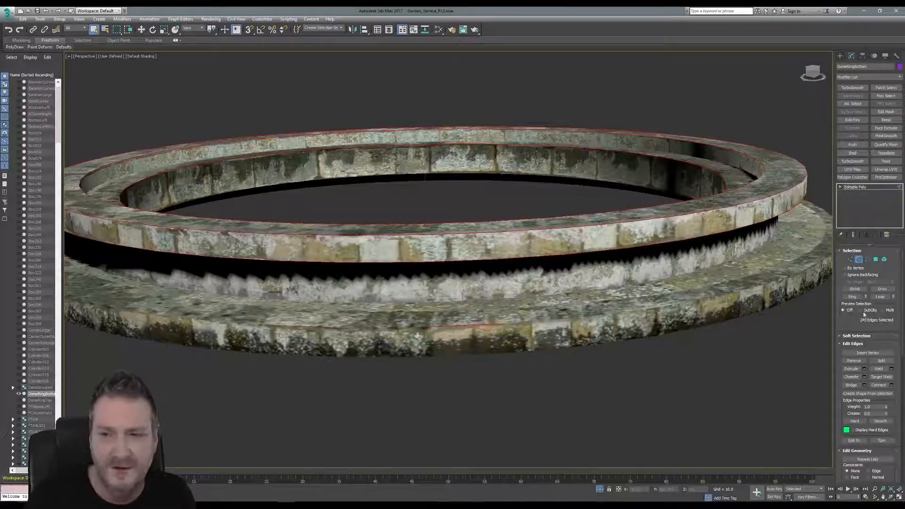
ctrl+click(523, 347)
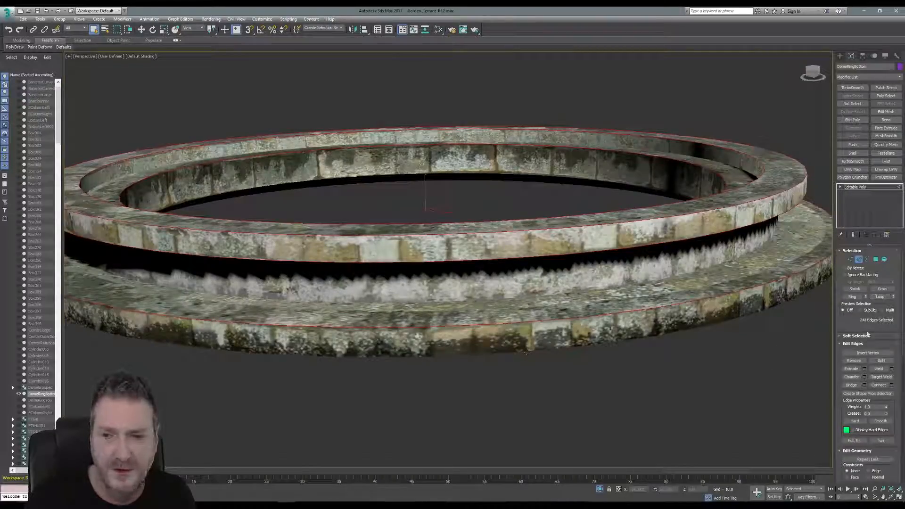
click(880, 296)
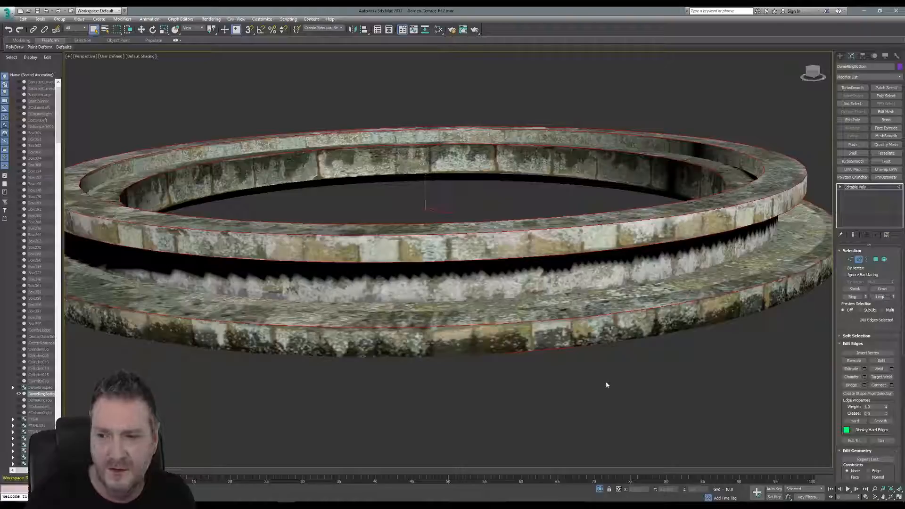
Step: From below the ring, add the inner wall's bottom edge loop and the base's inner bottom edge loop to the selection
scroll(427, 364, down, 4)
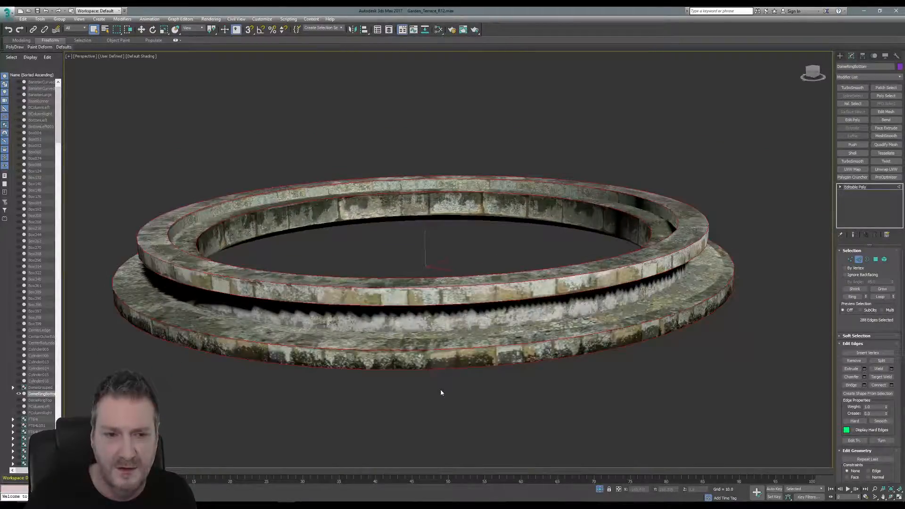
middle_drag(440, 392, 452, 390)
click(891, 498)
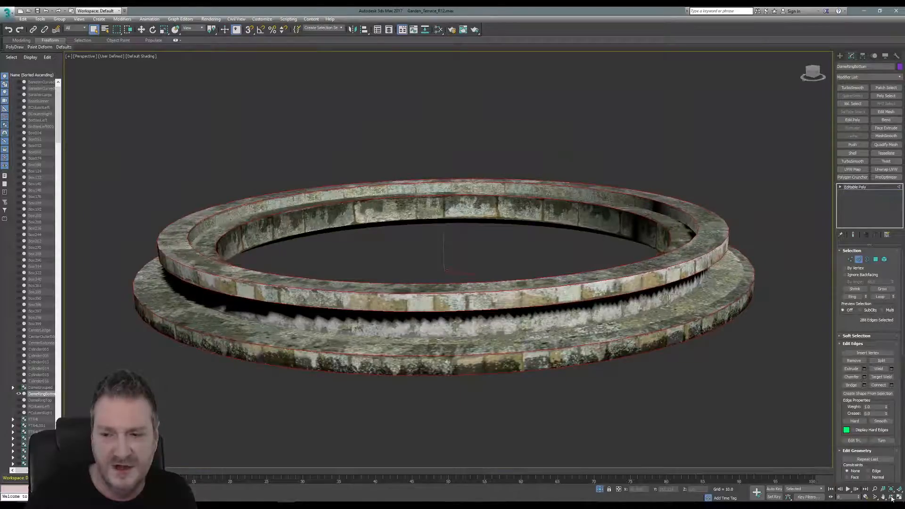
drag(490, 281, 438, 225)
scroll(438, 225, up, 3)
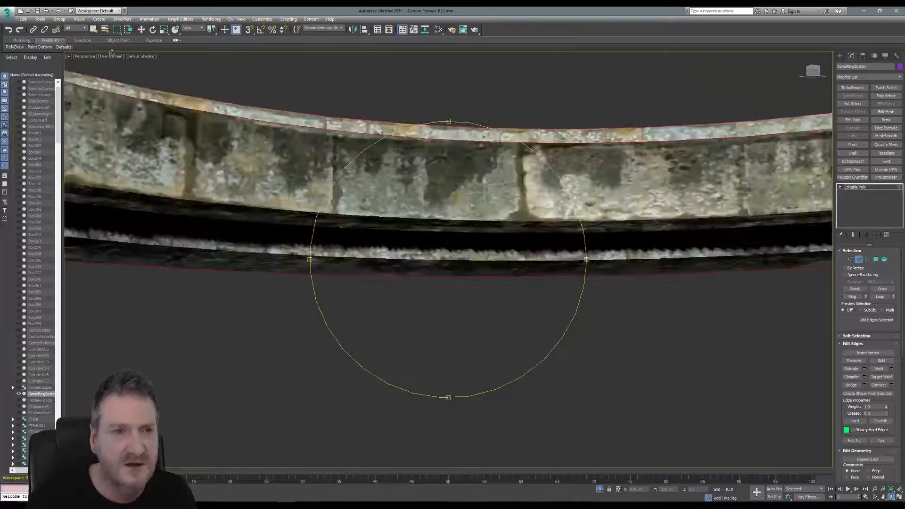
click(95, 30)
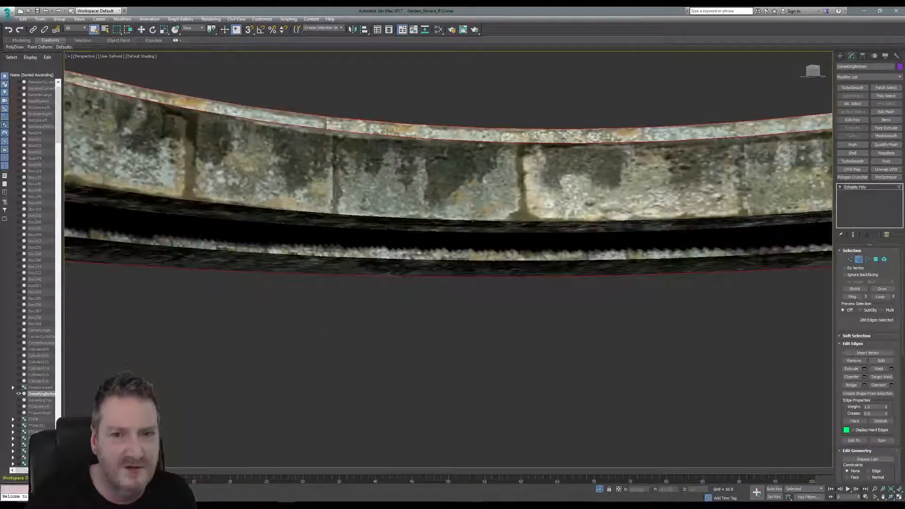
ctrl+click(470, 220)
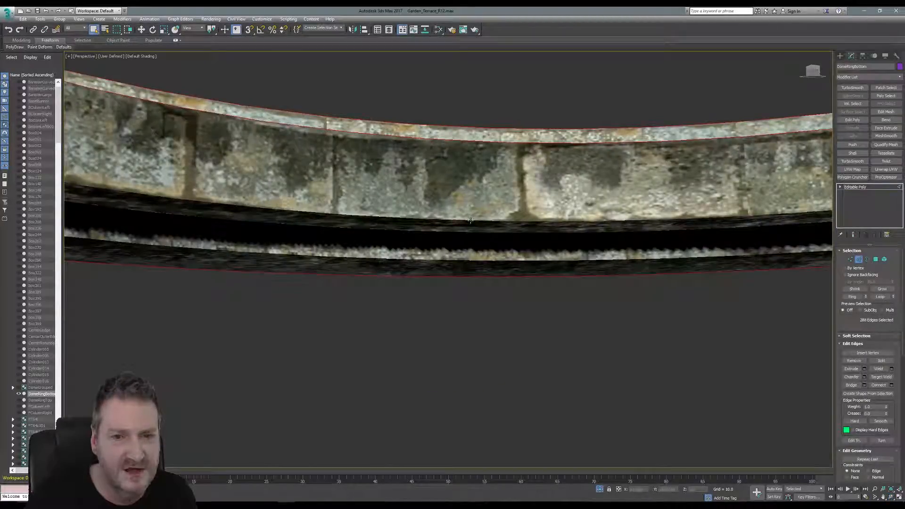
click(882, 297)
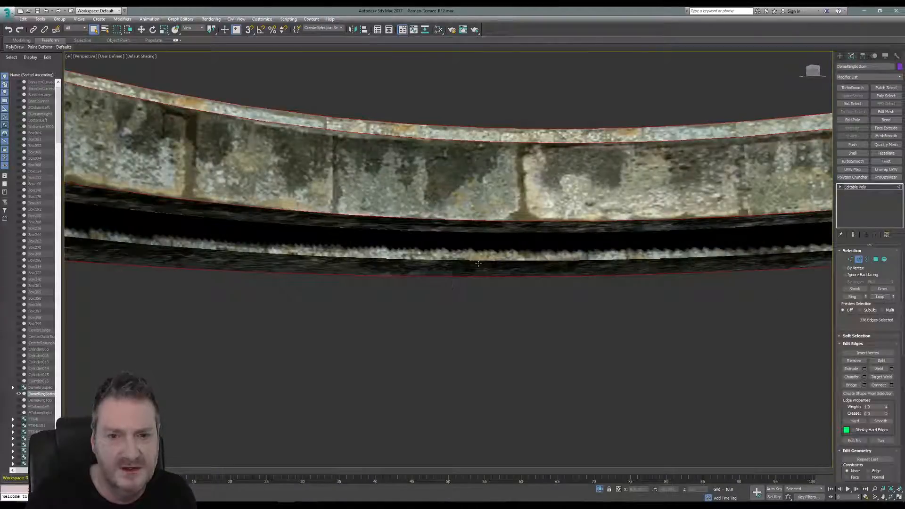
click(880, 297)
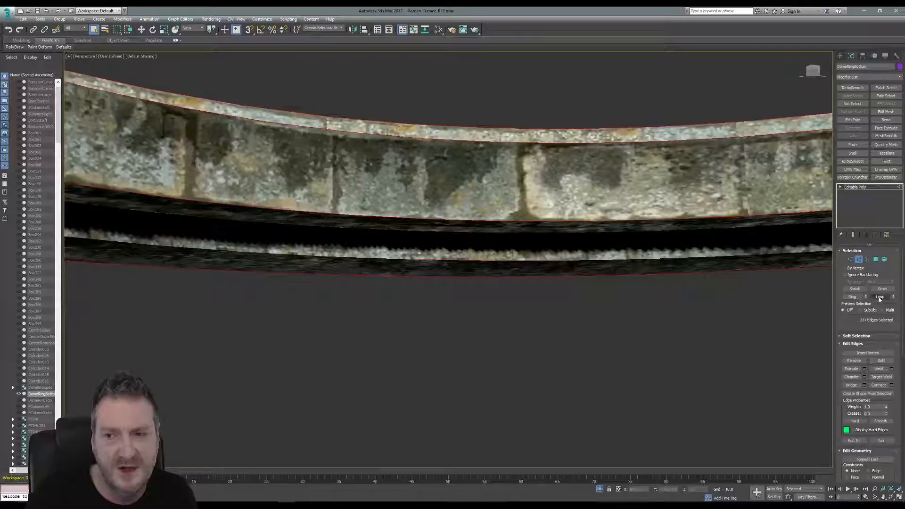
scroll(399, 328, down, 3)
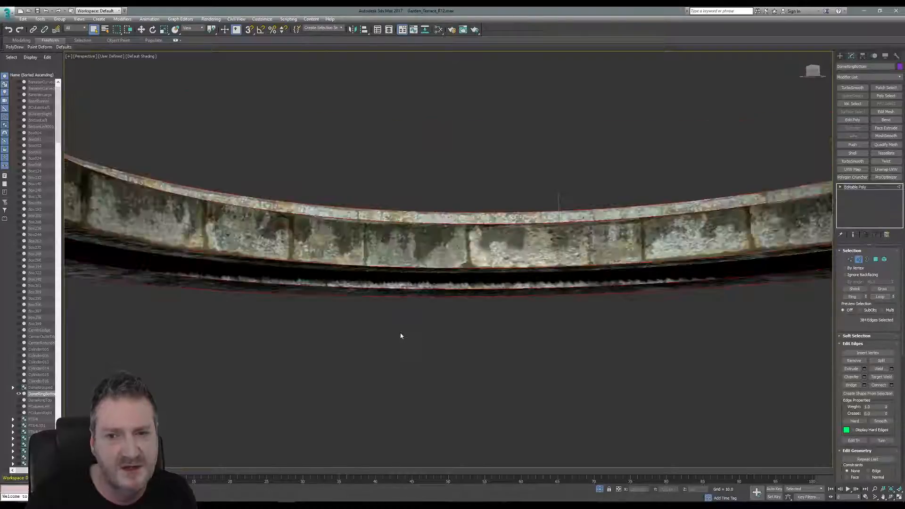
scroll(400, 336, down, 3)
middle_drag(402, 309, 379, 320)
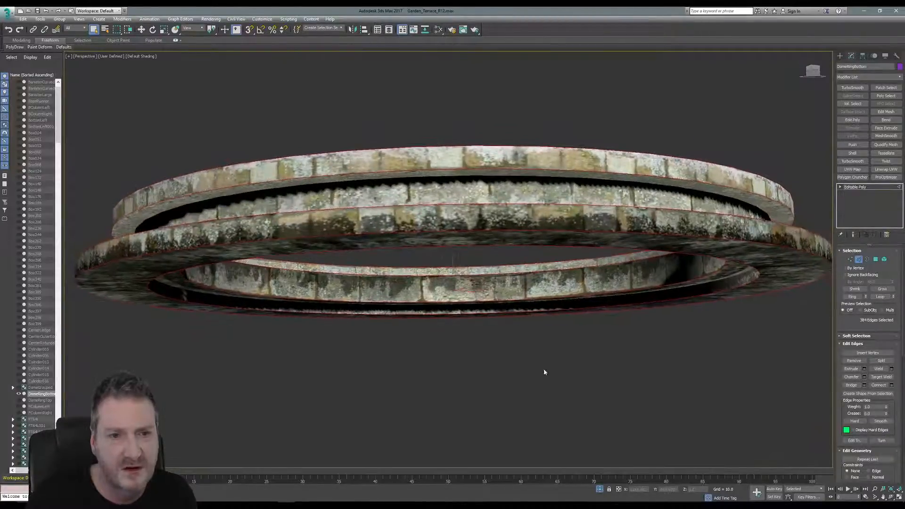
Step: Apply a Chamfer modifier to the selected edge loops of the lower dome ring
click(892, 498)
drag(595, 355, 353, 305)
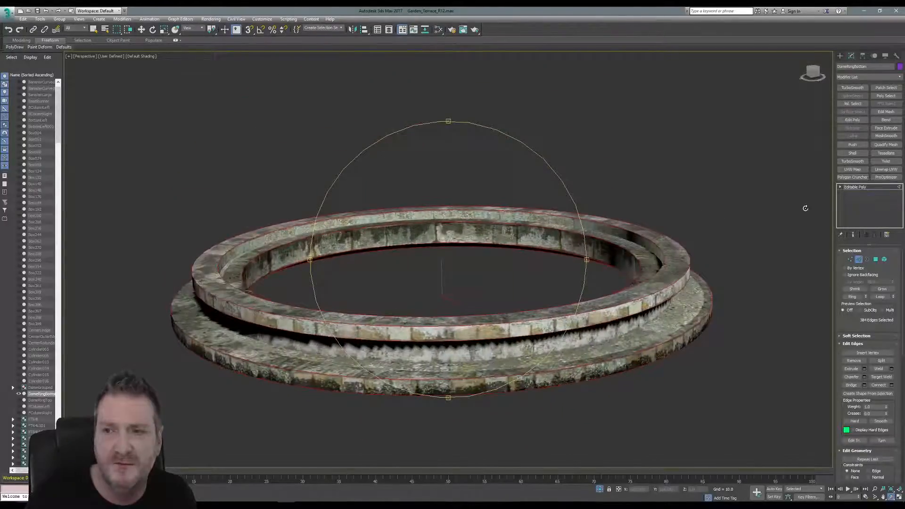
click(899, 77)
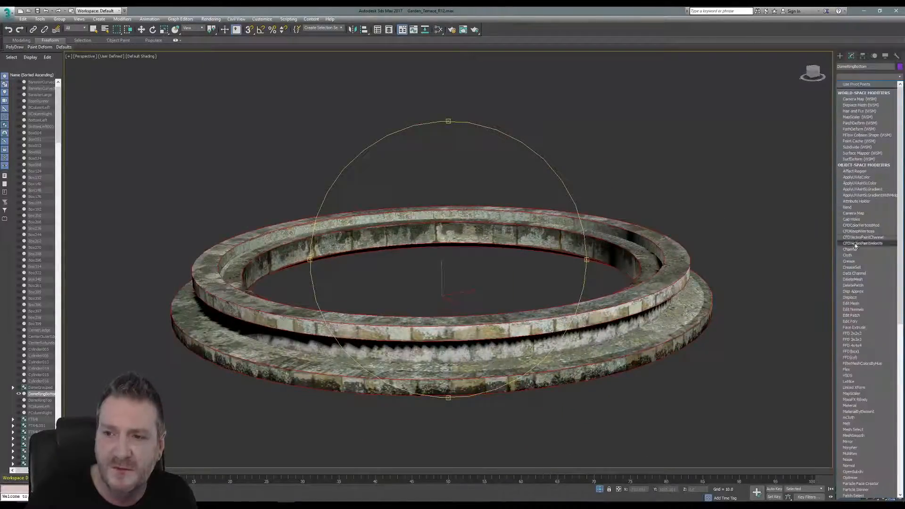
click(851, 249)
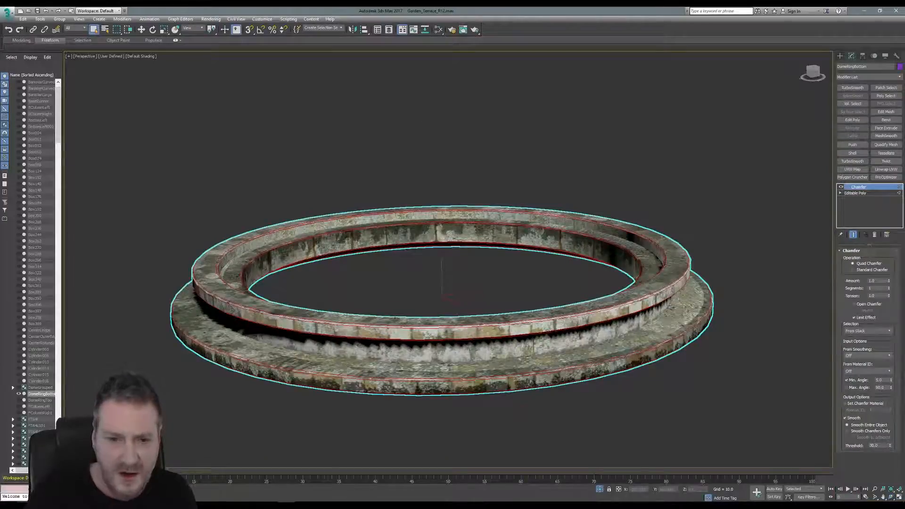
Step: Set the ring's chamfer to an amount of 0.79, 4 segments and a tension of about 0.37
scroll(394, 317, up, 3)
middle_drag(421, 315, 390, 254)
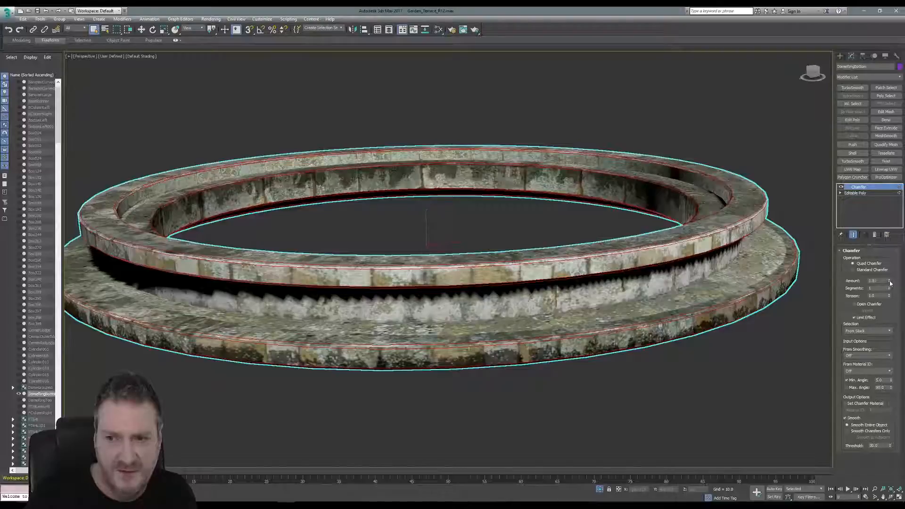
drag(890, 283, 891, 288)
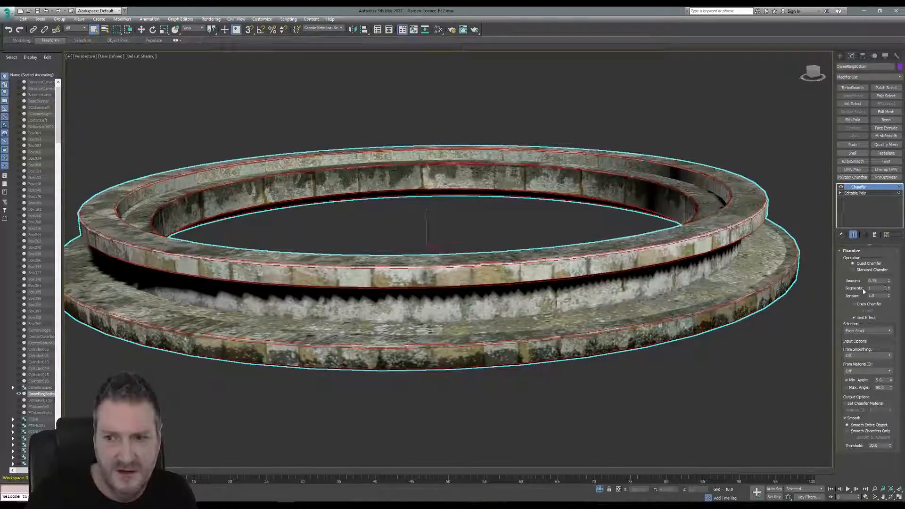
double_click(869, 288)
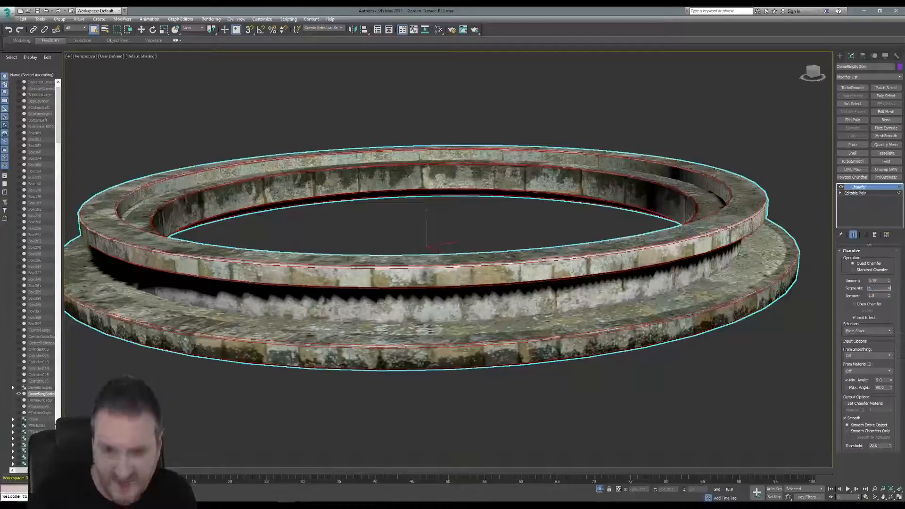
text(4)
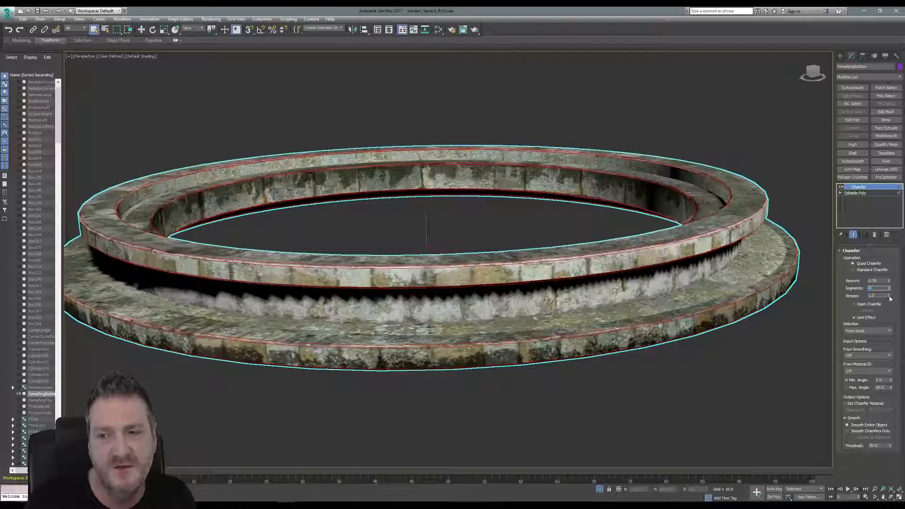
drag(889, 297, 885, 319)
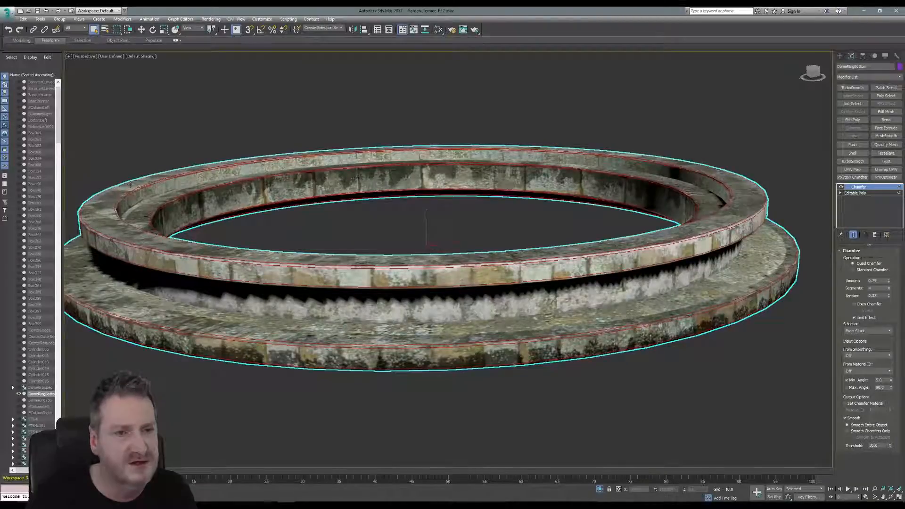
Step: Examine the ring's chamfered edges from several angles and distances, checking the upper rim and the wide base
middle_drag(512, 231, 513, 229)
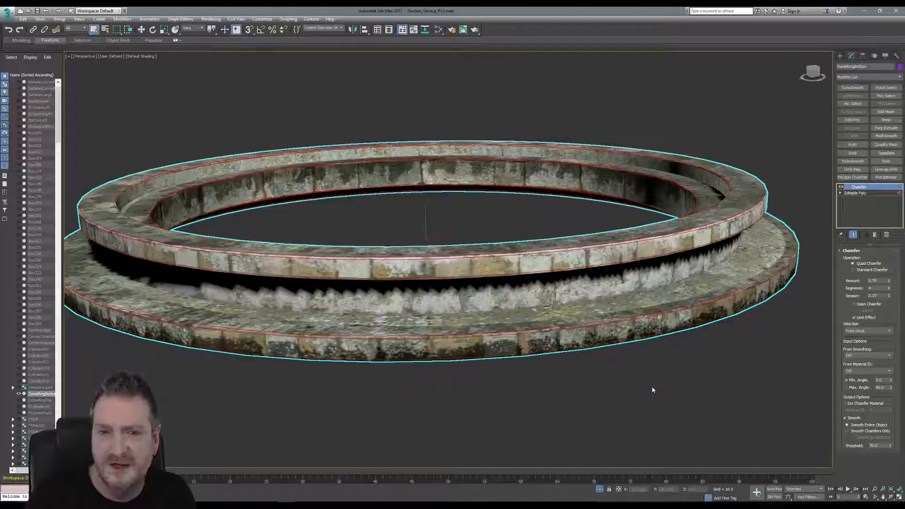
click(891, 497)
drag(454, 264, 463, 299)
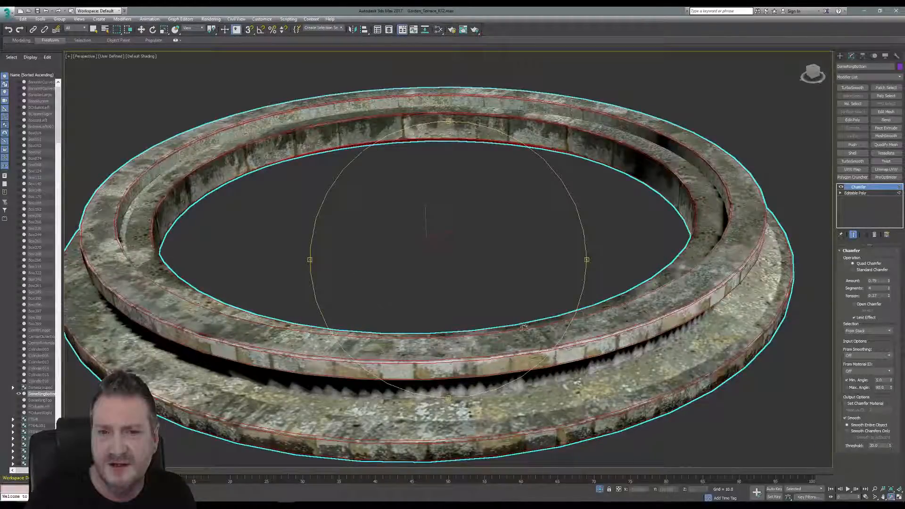
drag(526, 328, 490, 255)
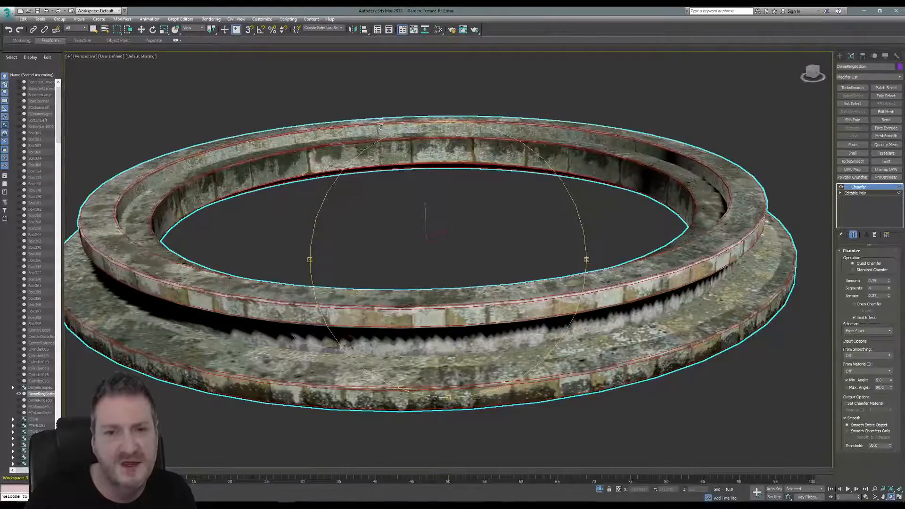
drag(439, 227, 412, 230)
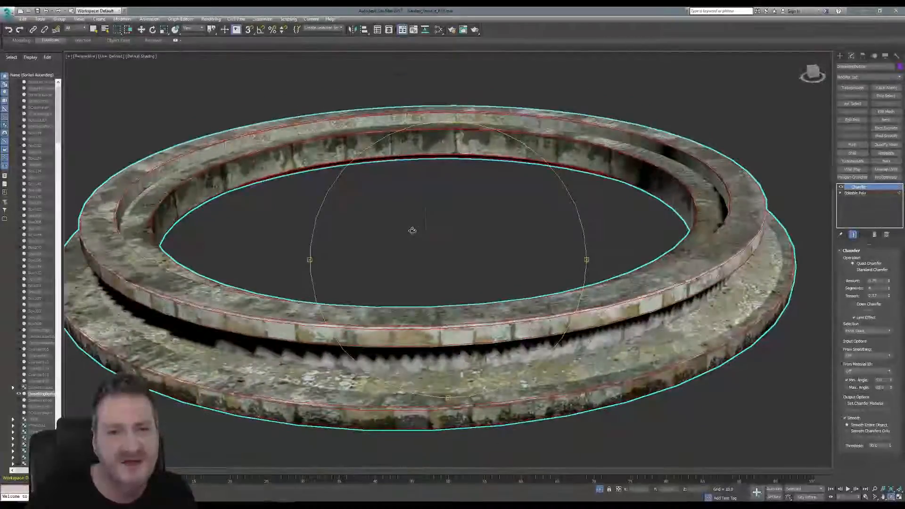
click(94, 29)
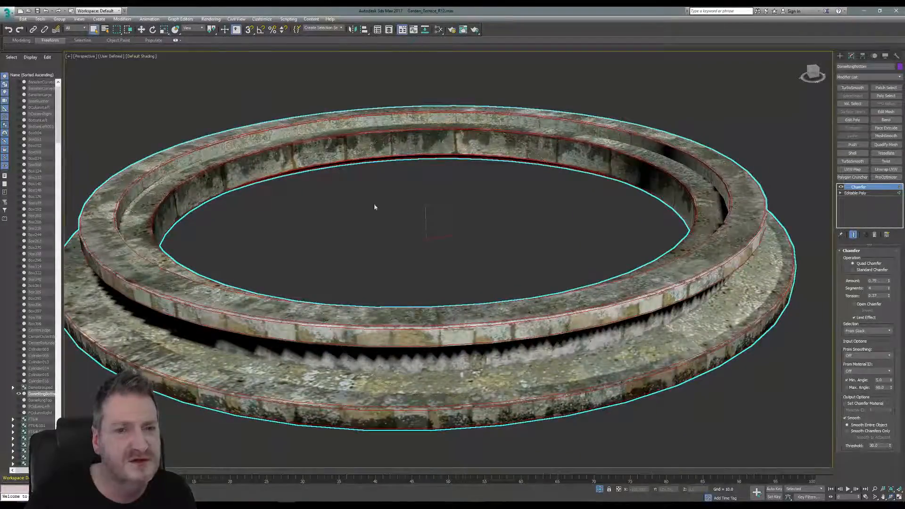
click(890, 497)
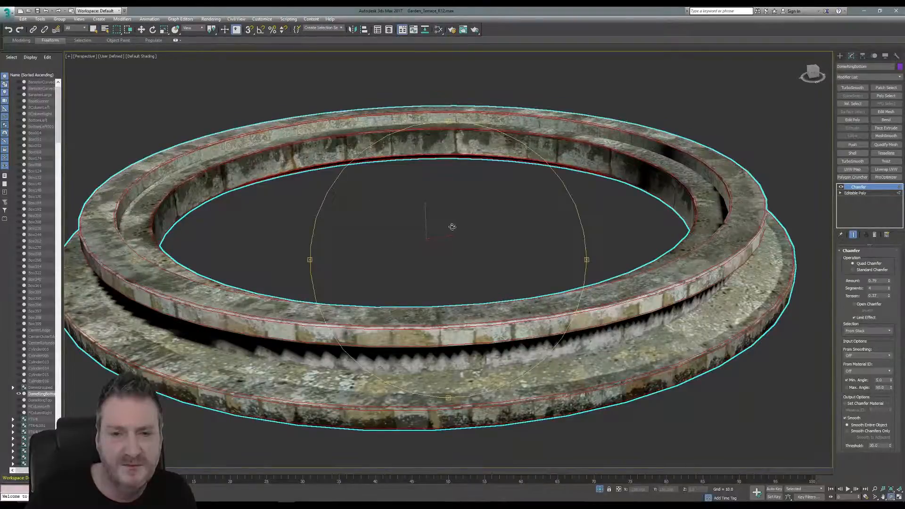
drag(451, 227, 430, 253)
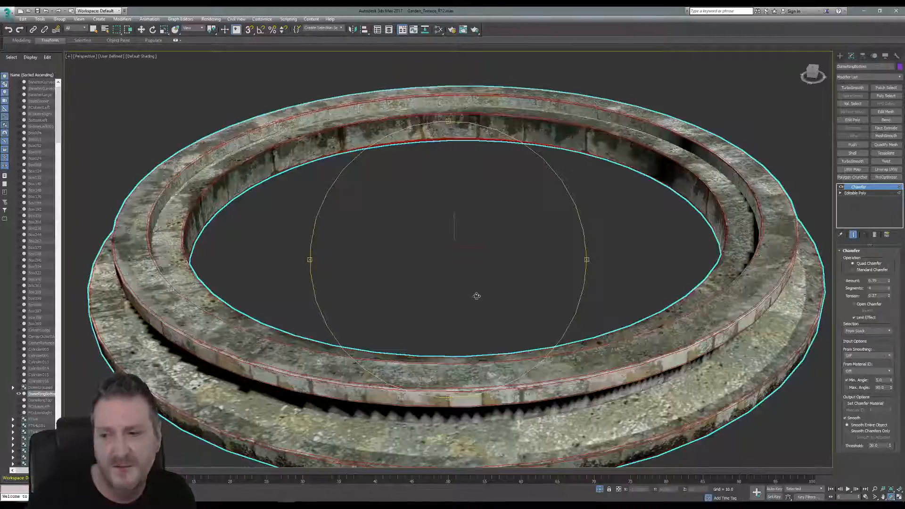
drag(428, 238, 434, 231)
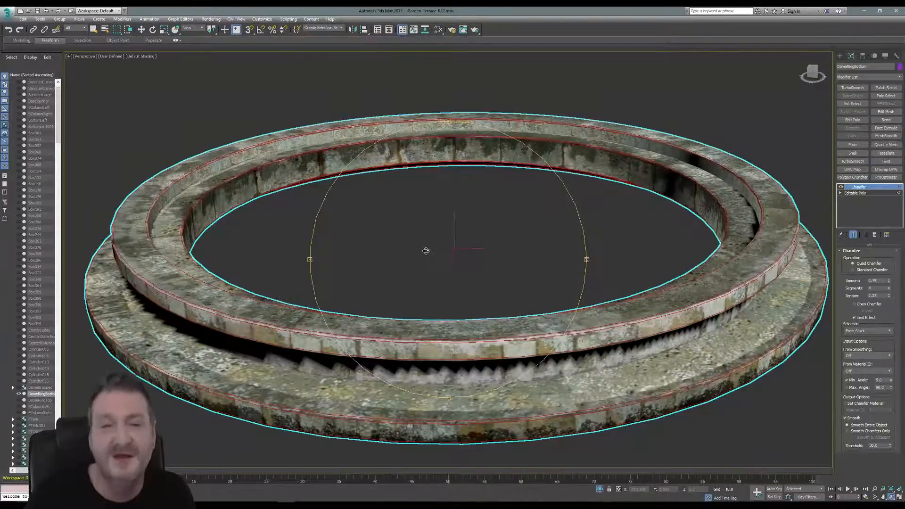
drag(426, 250, 432, 251)
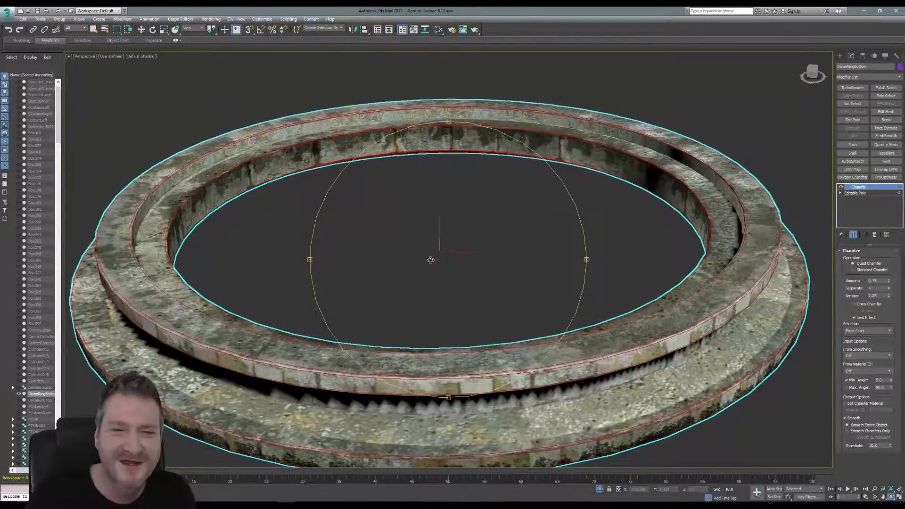
scroll(431, 258, down, 4)
scroll(436, 250, up, 4)
middle_drag(439, 250, 448, 255)
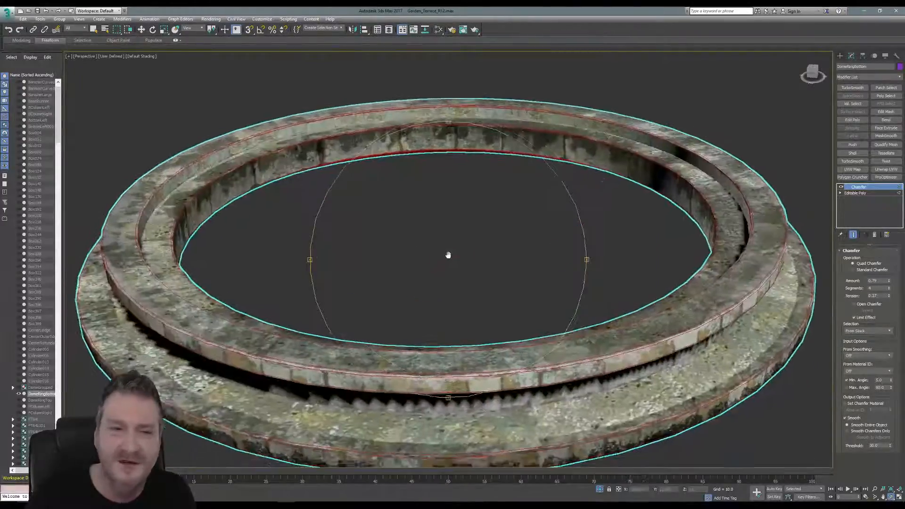
drag(434, 278, 431, 269)
scroll(447, 283, up, 3)
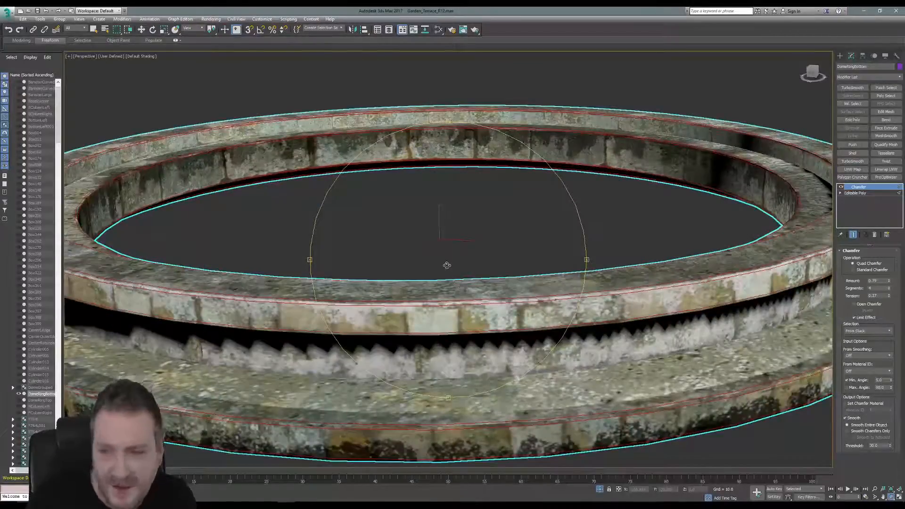
drag(443, 271, 435, 273)
scroll(441, 282, down, 3)
middle_drag(448, 285, 440, 286)
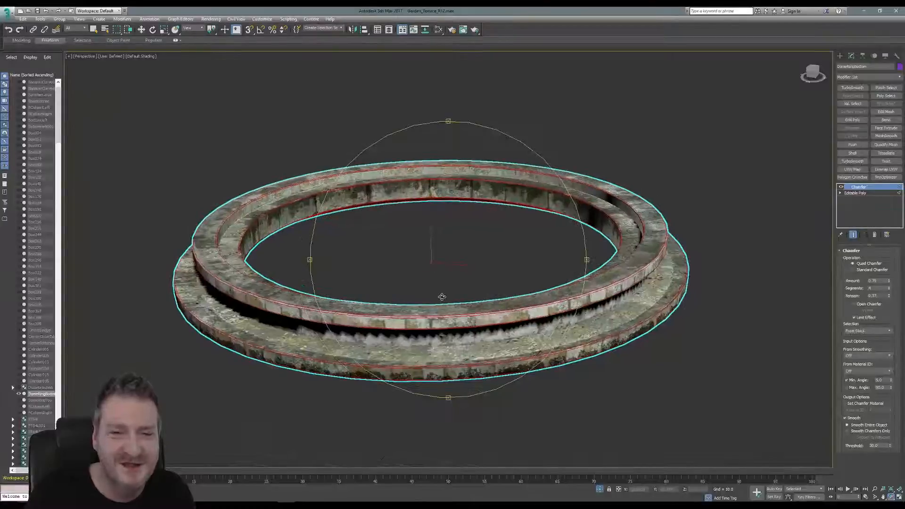
scroll(442, 296, up, 3)
scroll(459, 267, up, 2)
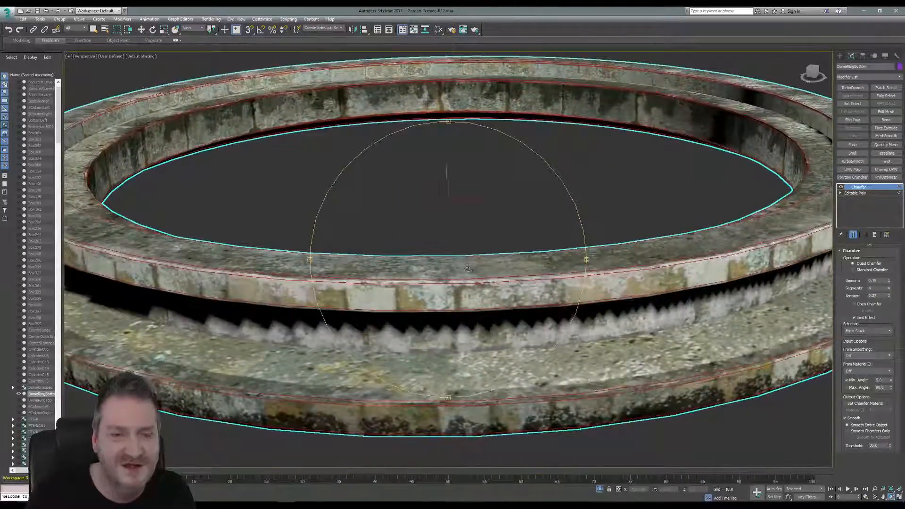
scroll(469, 264, down, 4)
middle_drag(485, 222, 485, 233)
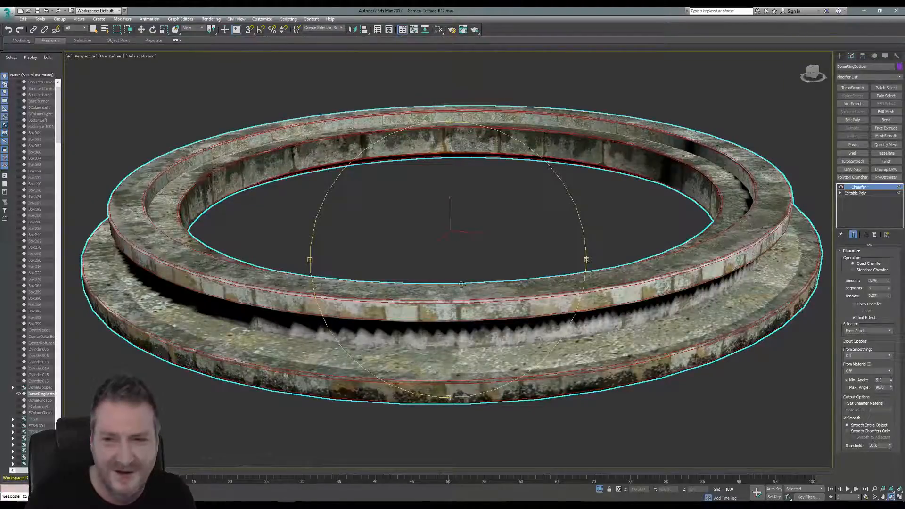
Step: Fine-tune the chamfer tension to about 0.38 while checking the upper rim's edges up close
scroll(461, 284, up, 4)
middle_drag(563, 272, 549, 255)
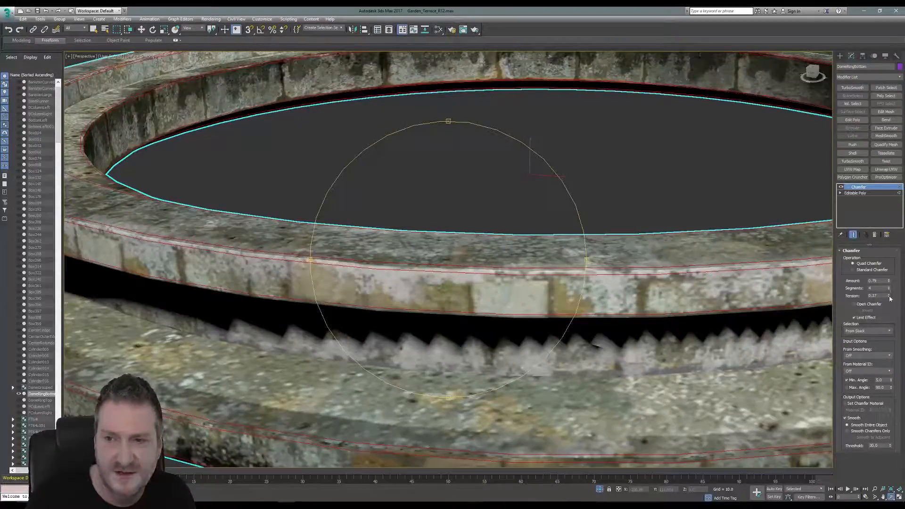
drag(890, 297, 889, 292)
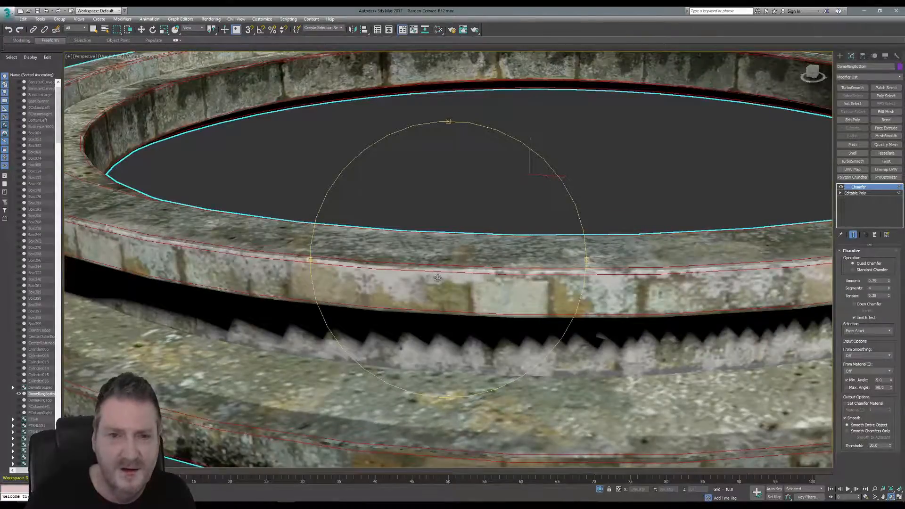
scroll(438, 278, down, 3)
middle_drag(438, 277, 388, 307)
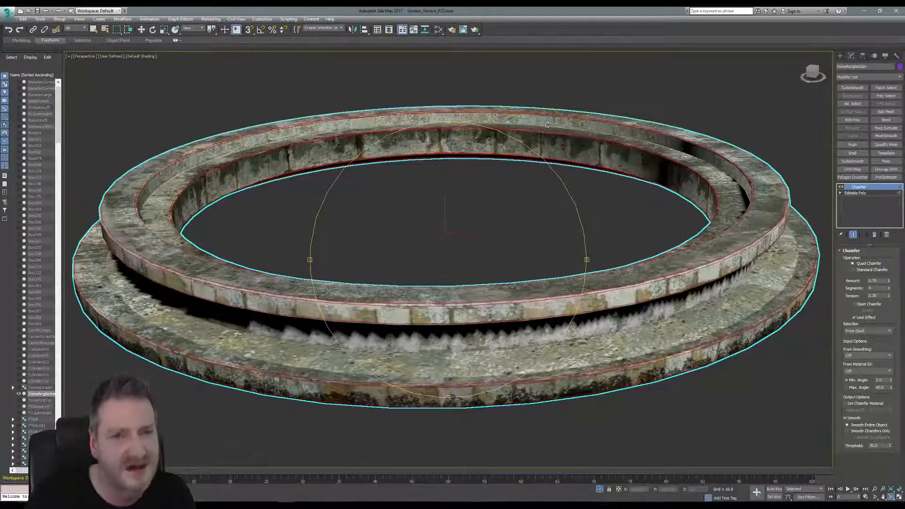
Step: End the isolation of the lower ring and show the whole domed pavilion with its surrounding terrace
click(40, 20)
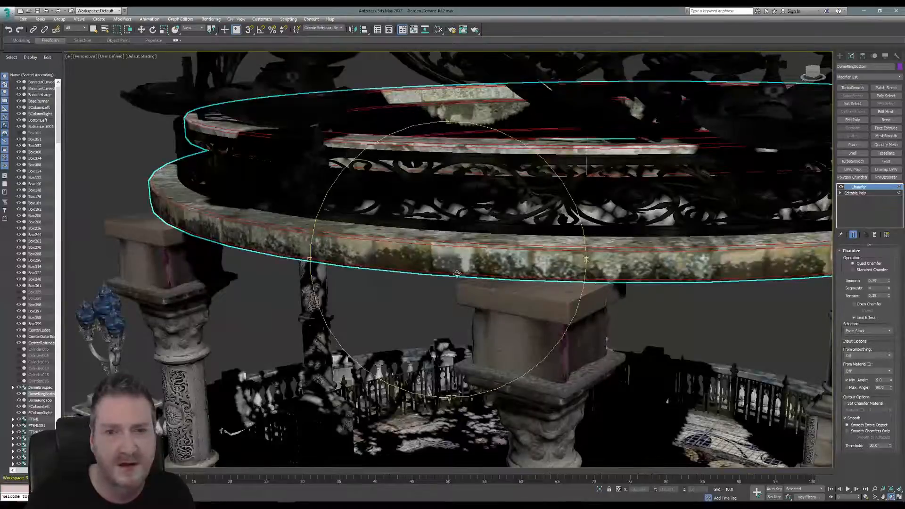
scroll(452, 271, down, 6)
scroll(452, 271, down, 3)
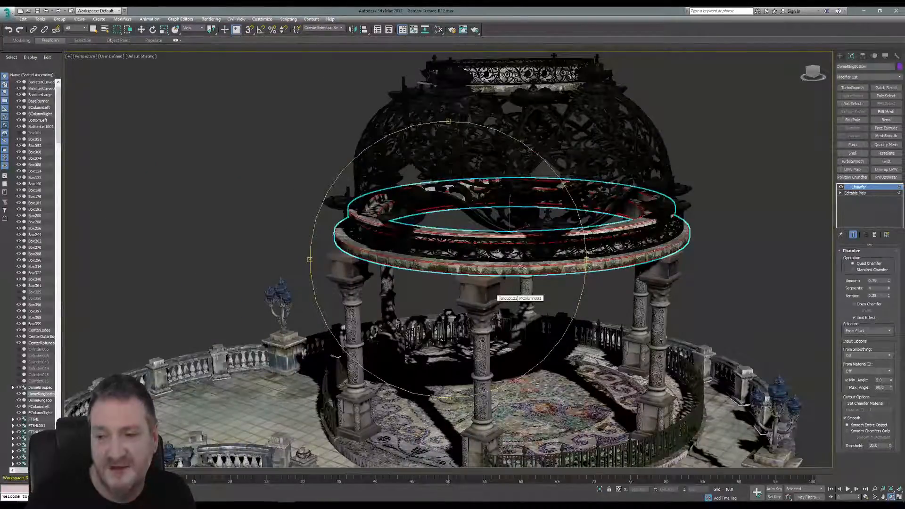
alt+middle_drag(486, 220, 403, 269)
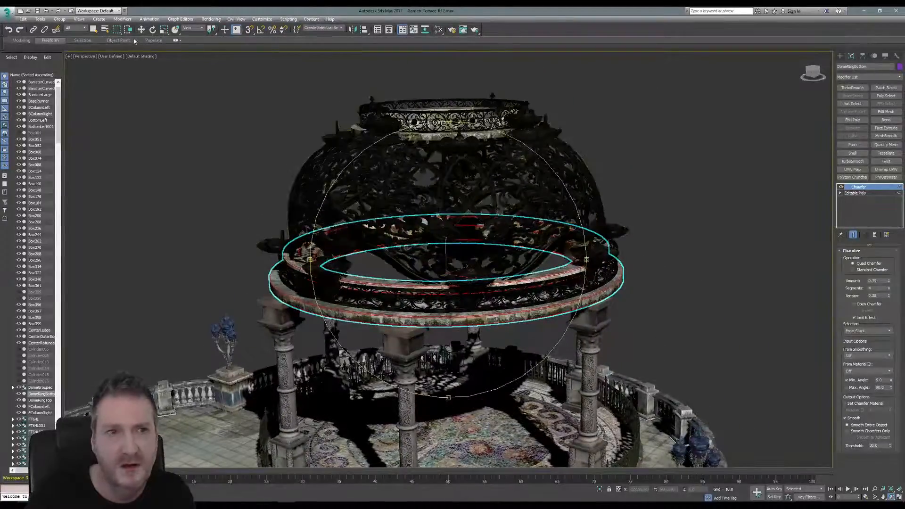
Step: Select the stone ring at the top of the dome and isolate it
click(94, 30)
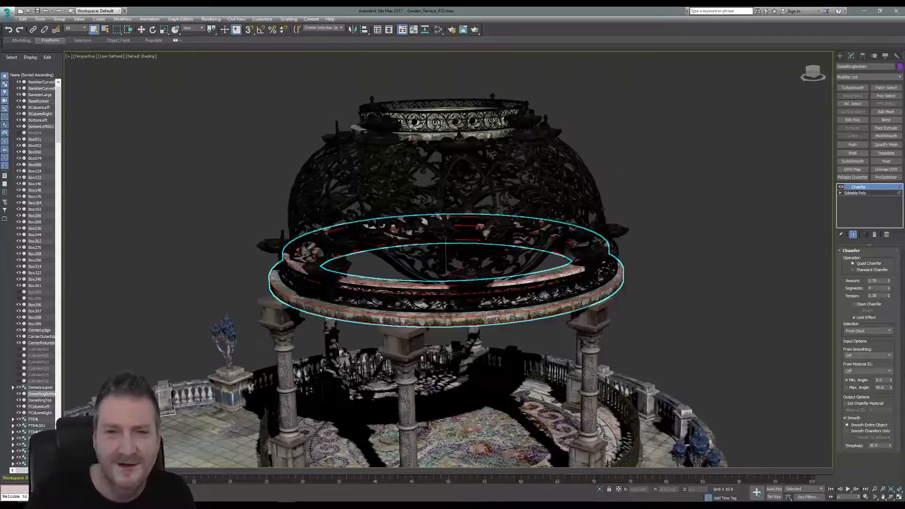
click(431, 136)
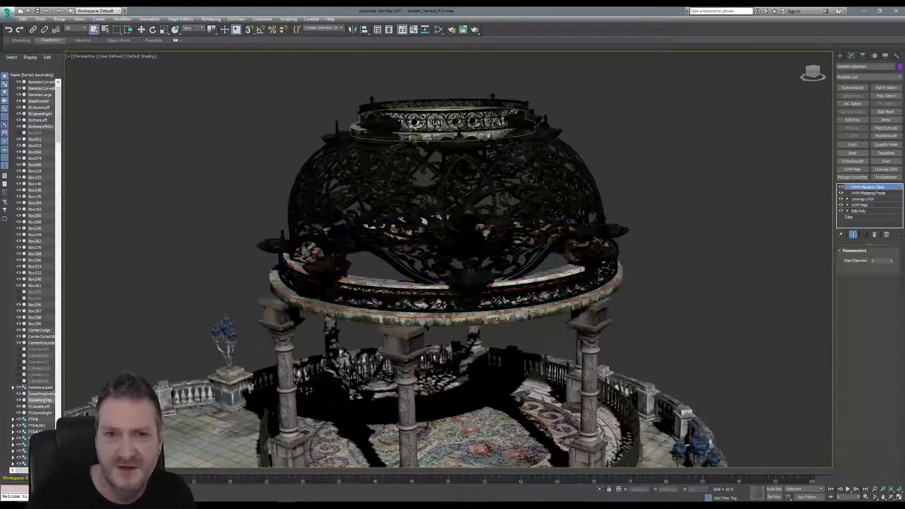
alt+middle_drag(589, 124, 604, 168)
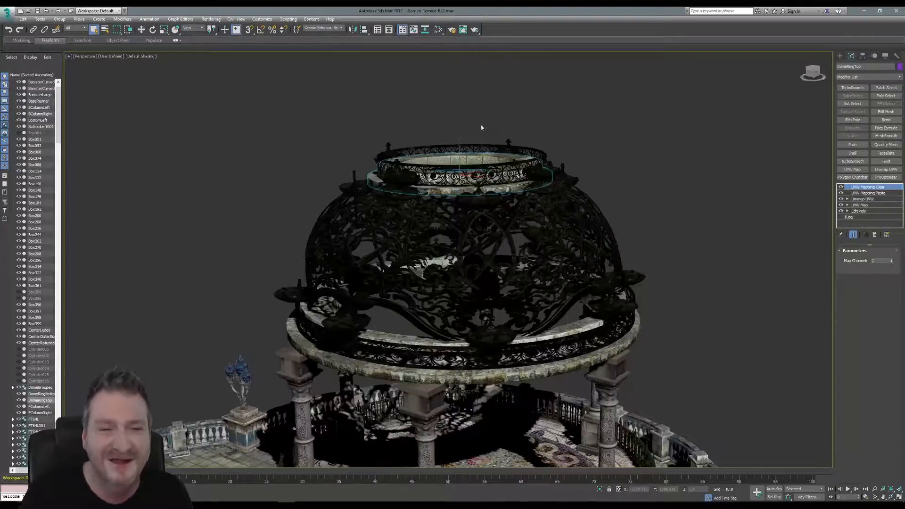
click(43, 21)
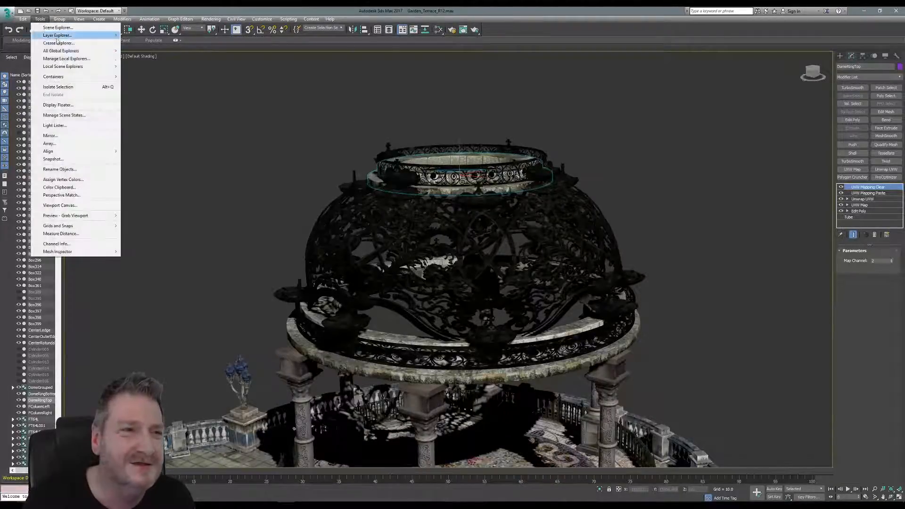
click(71, 89)
Step: Collapse the isolated top ring's entire modifier stack into an Editable Poly
scroll(391, 302, up, 2)
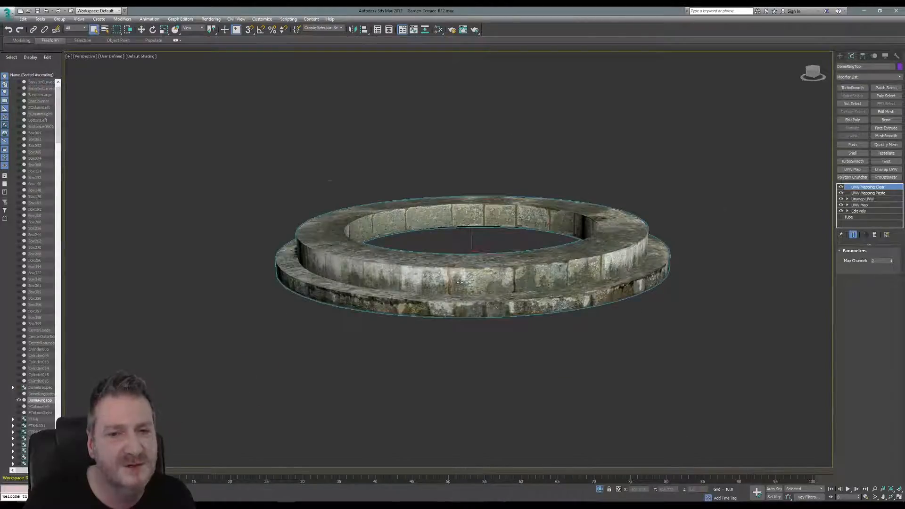
scroll(460, 282, up, 3)
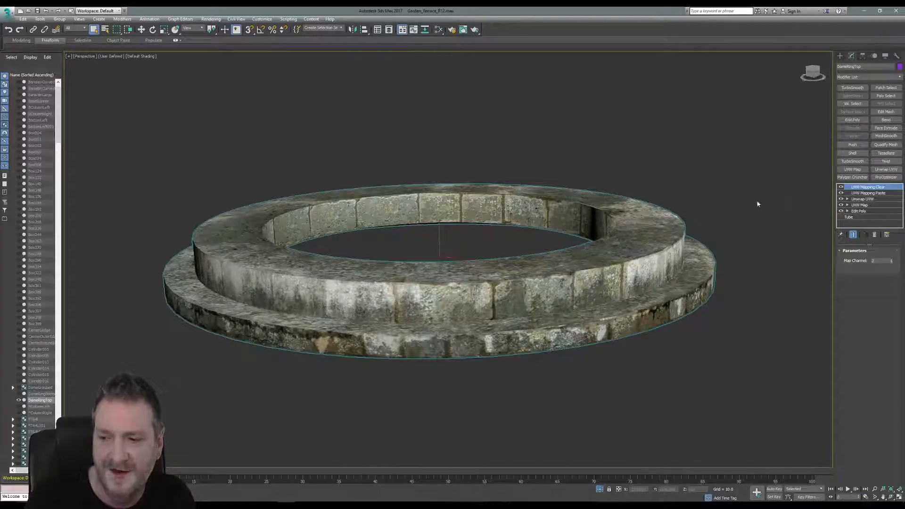
right_click(864, 191)
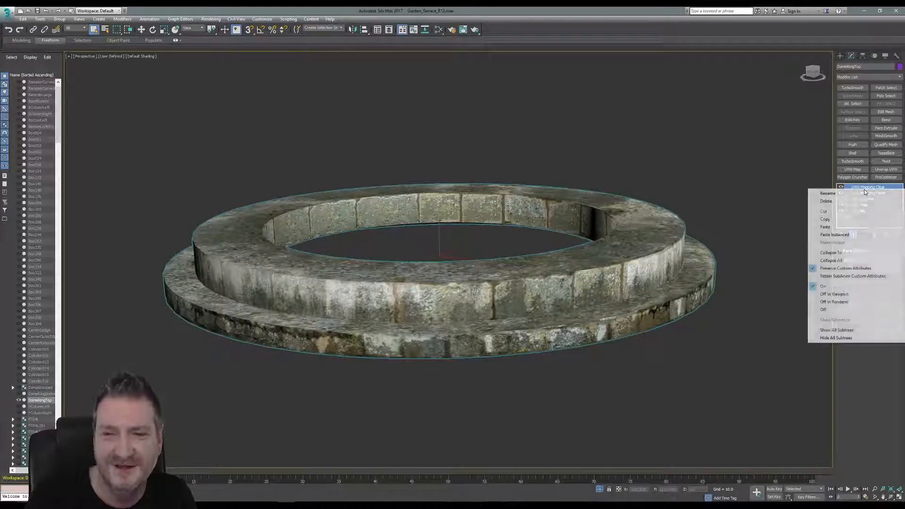
click(831, 260)
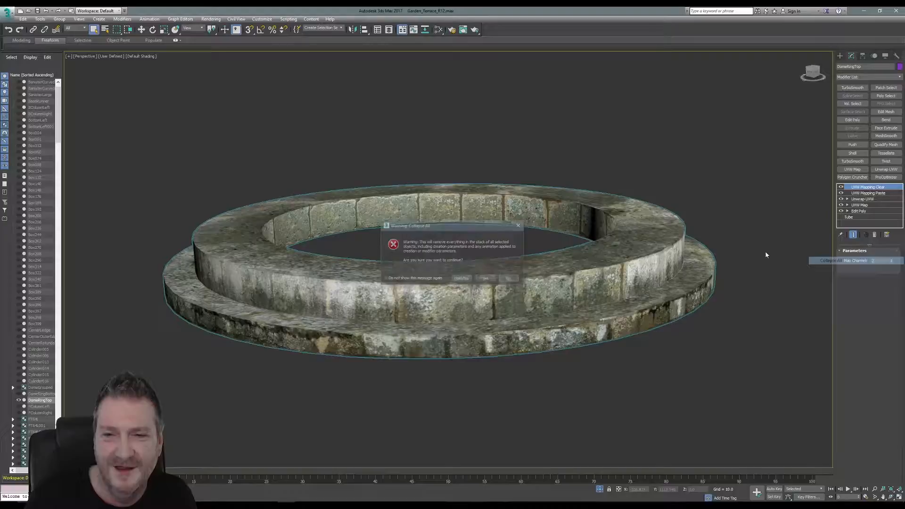
click(488, 278)
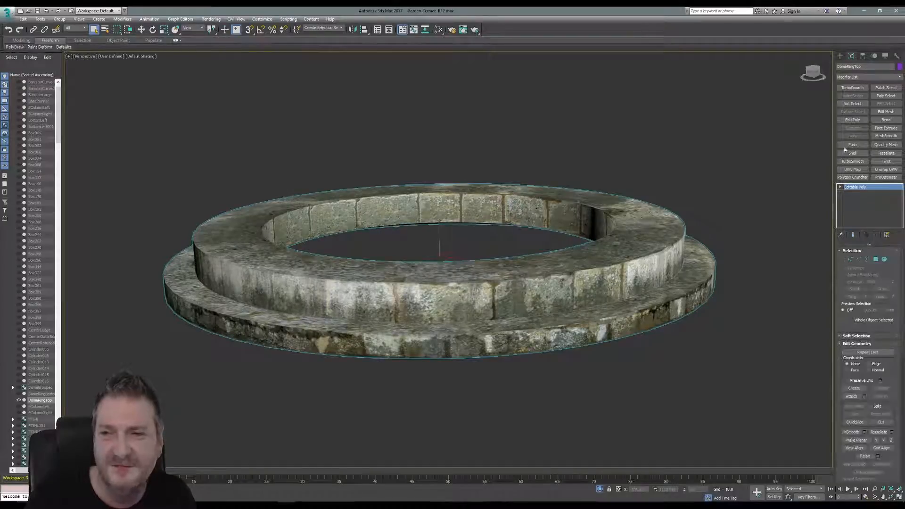
Step: Select the outer and inner edge loops around the top face of the ring's upper tier
click(859, 259)
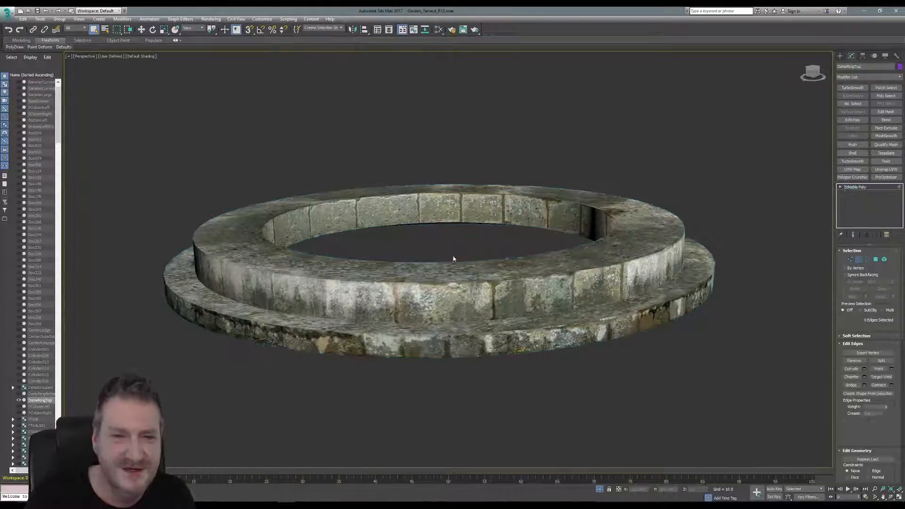
middle_drag(453, 259, 454, 265)
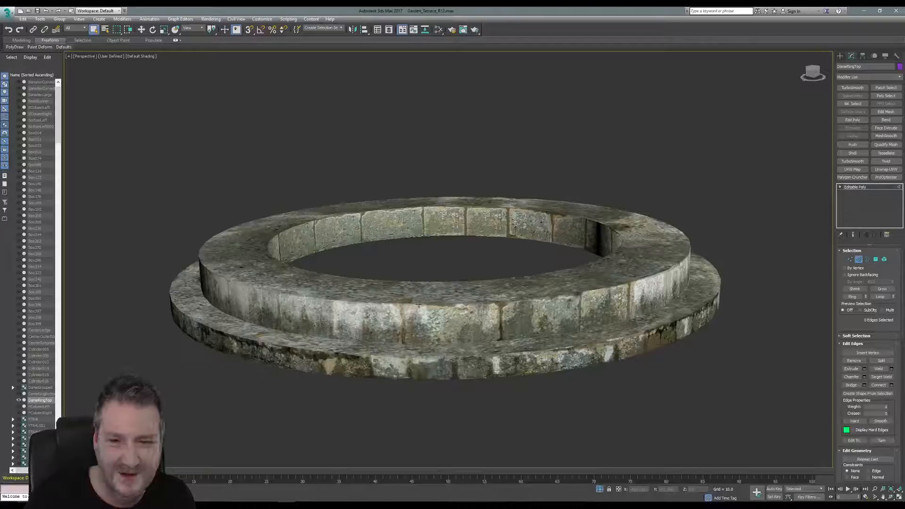
click(418, 306)
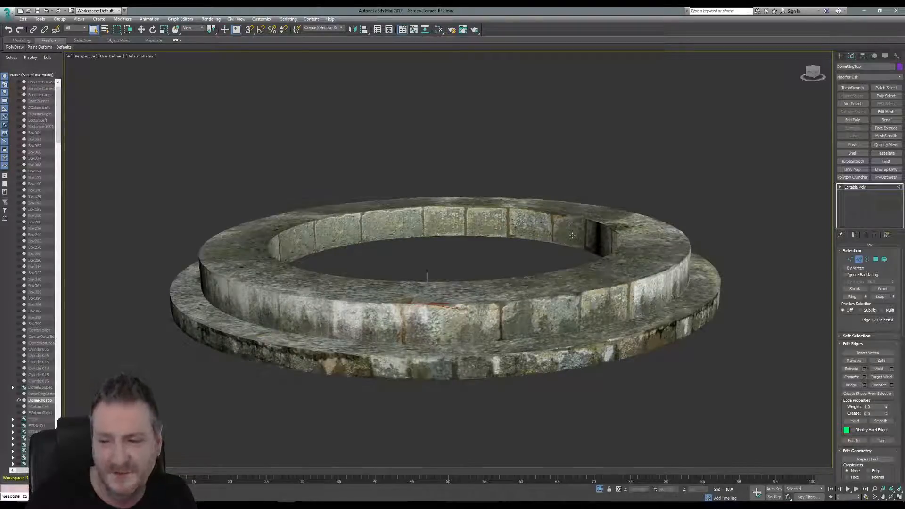
click(880, 297)
middle_drag(409, 273, 415, 282)
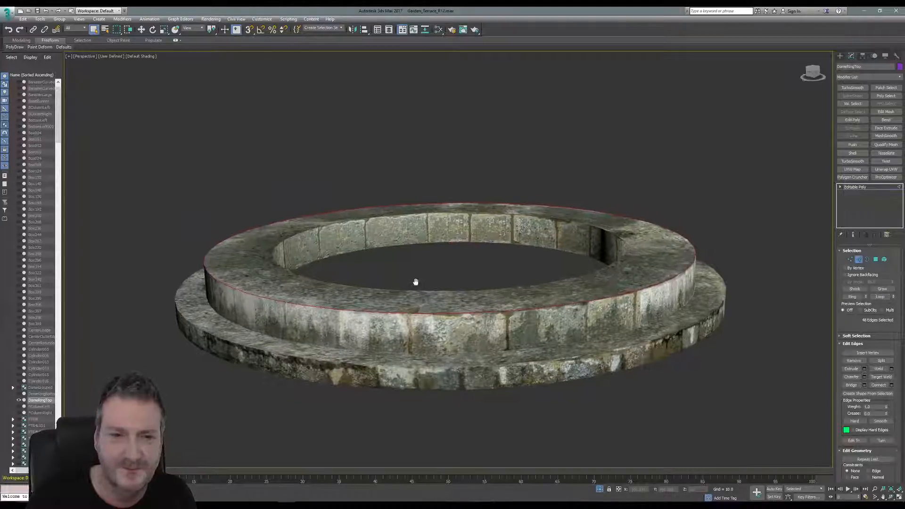
scroll(459, 297, up, 3)
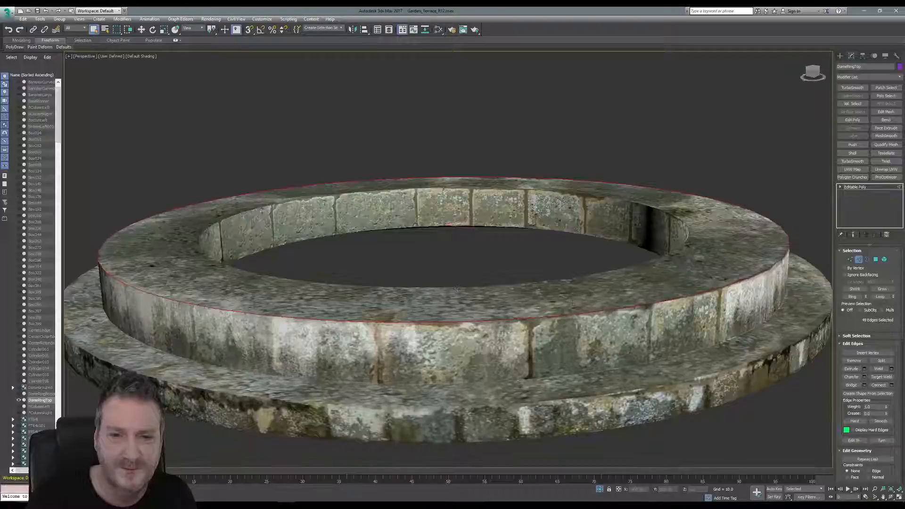
click(880, 297)
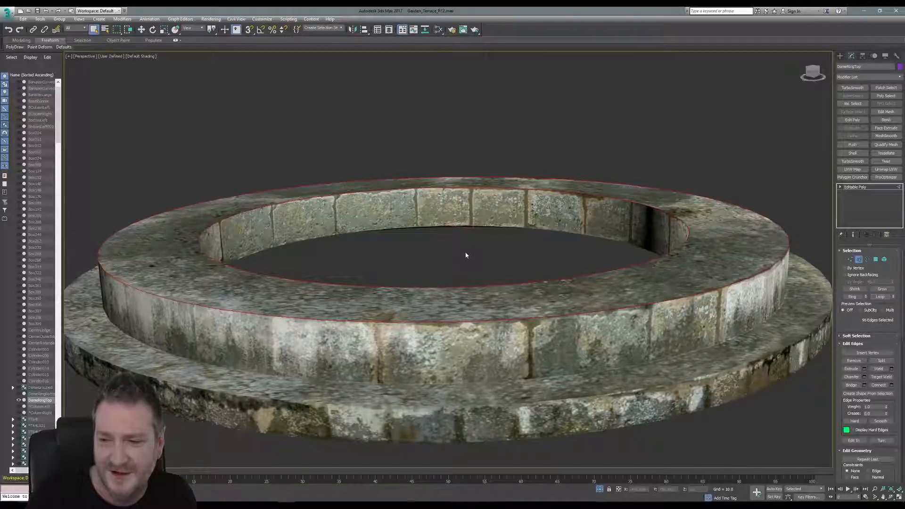
Step: Add the upper outer edge loop of the ring's wider lower tier to the edge selection
alt+middle_drag(482, 255, 481, 237)
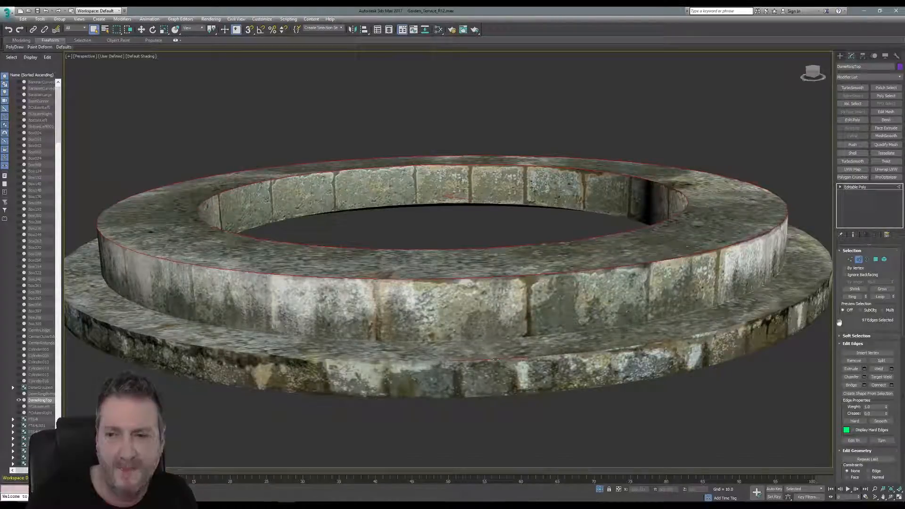
click(879, 296)
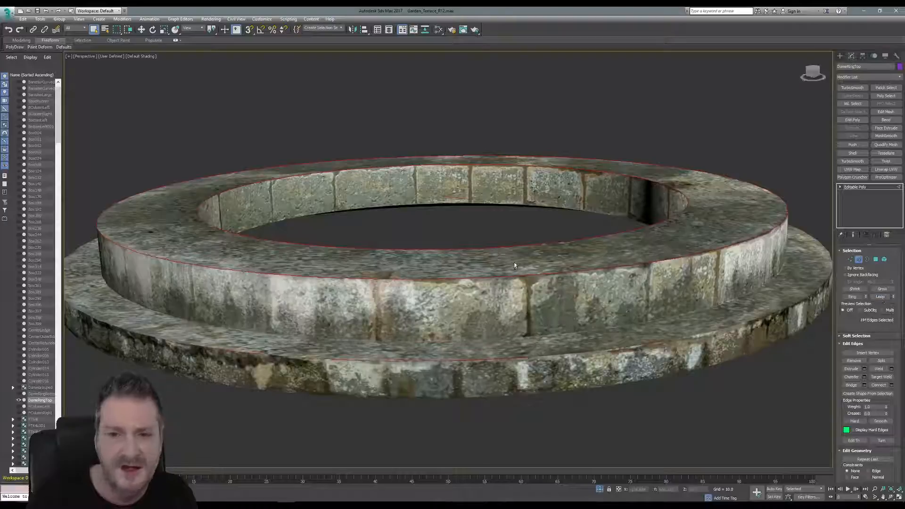
middle_drag(458, 232, 461, 226)
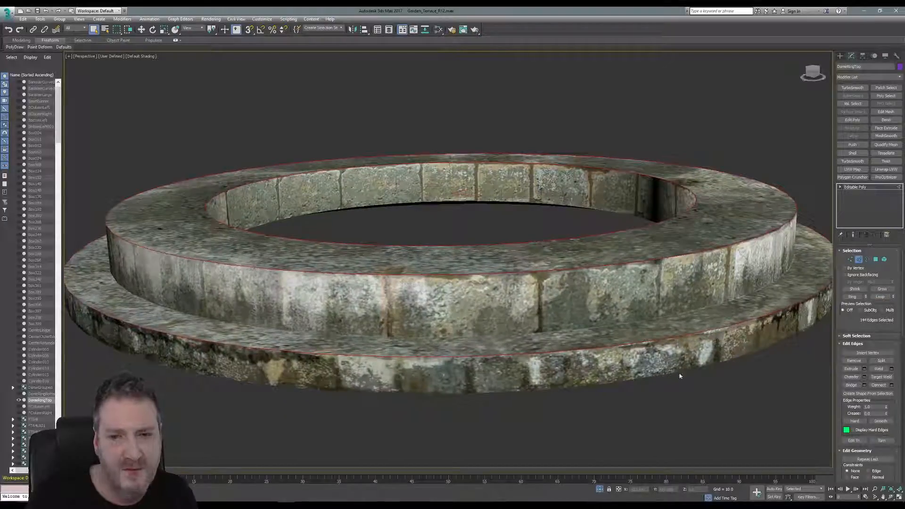
Step: Turn to the ring's underside, undo the stray edge selection and add the lower tier's bottom outer edge loop to the selection
mouse_move(684, 378)
alt+middle_down()
mouse_move(643, 370)
mouse_move(671, 370)
alt+middle_up()
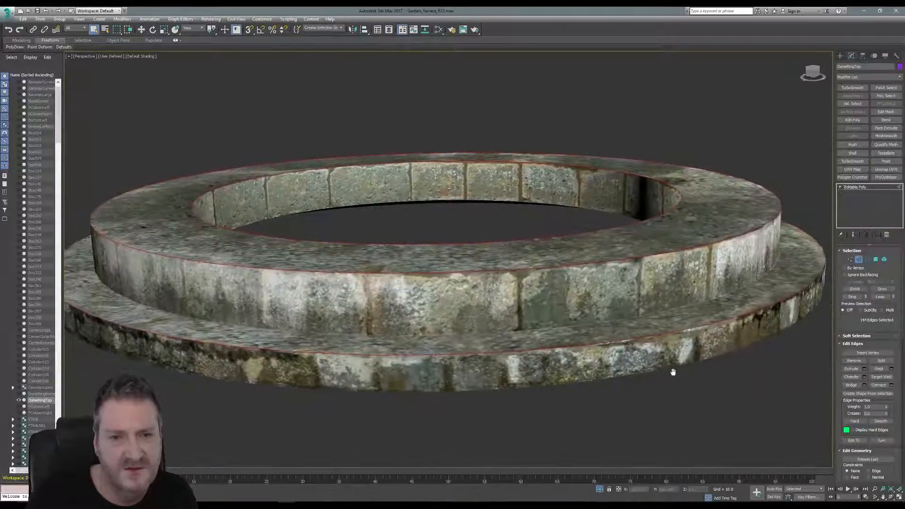
click(894, 499)
drag(493, 292, 460, 250)
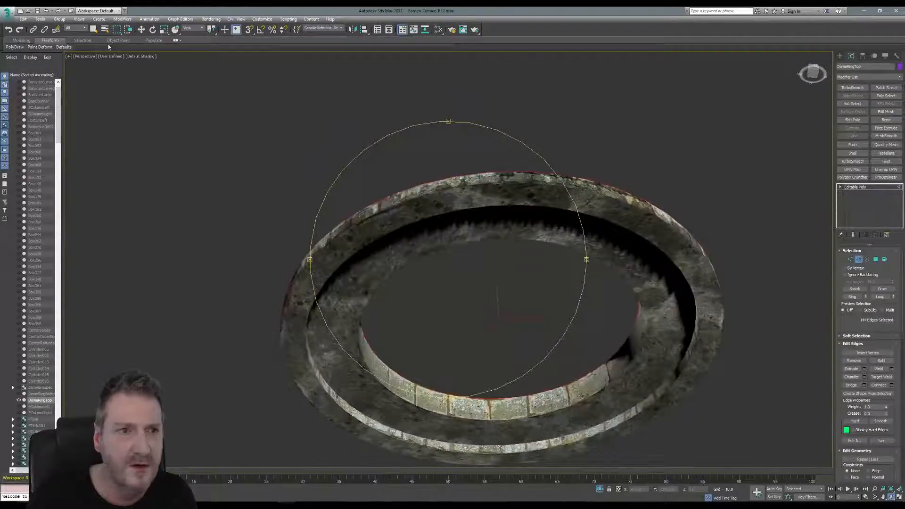
click(94, 29)
scroll(435, 197, up, 2)
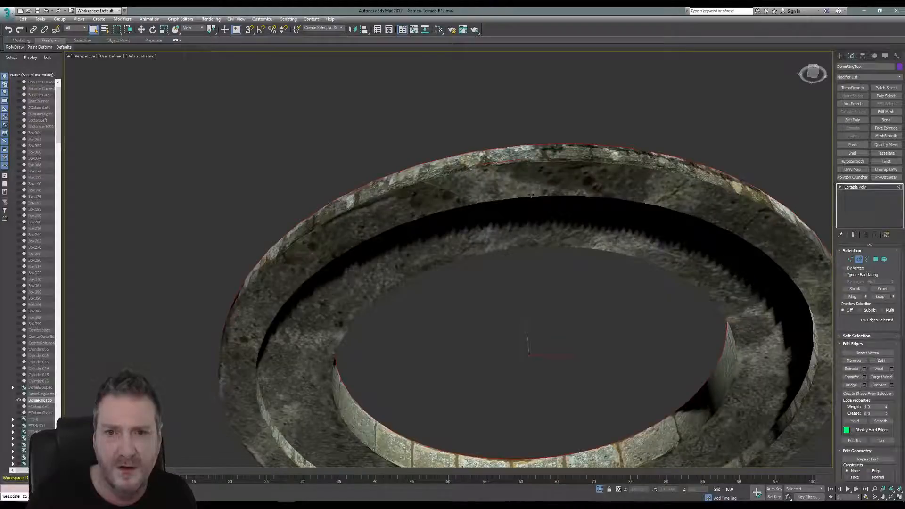
scroll(531, 196, up, 5)
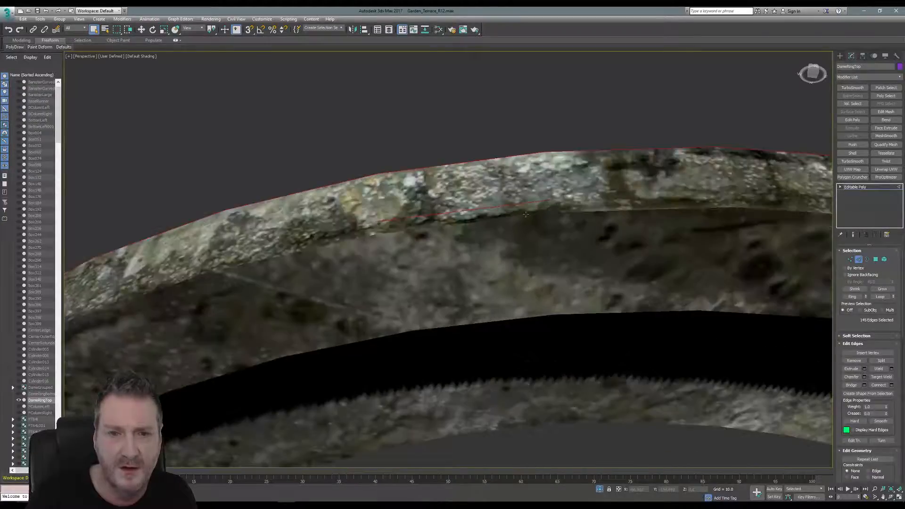
click(8, 30)
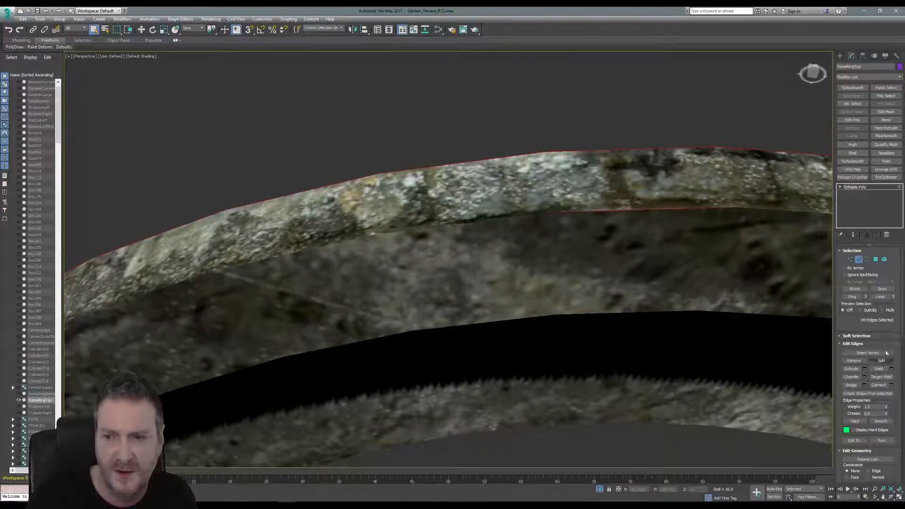
click(880, 297)
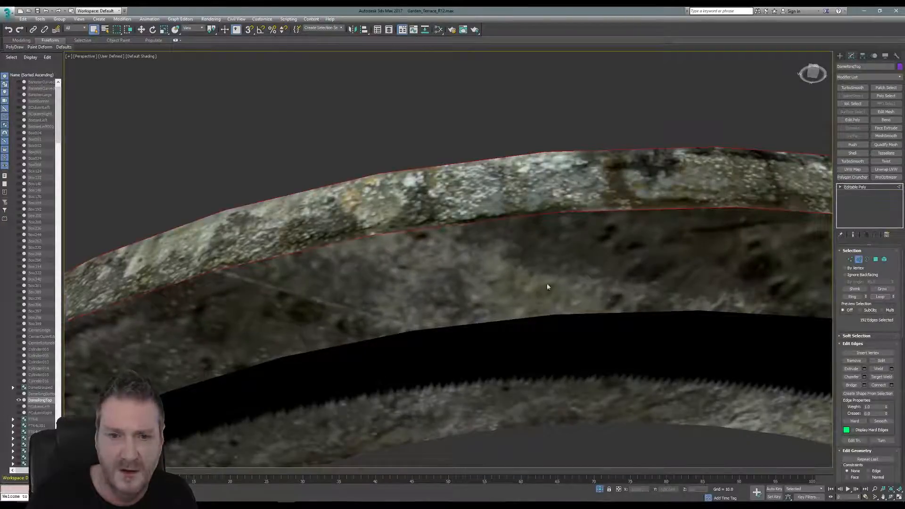
Step: Add the edge loop around the central opening on the ring's underside to the selection
middle_drag(547, 286, 500, 174)
ctrl+click(449, 231)
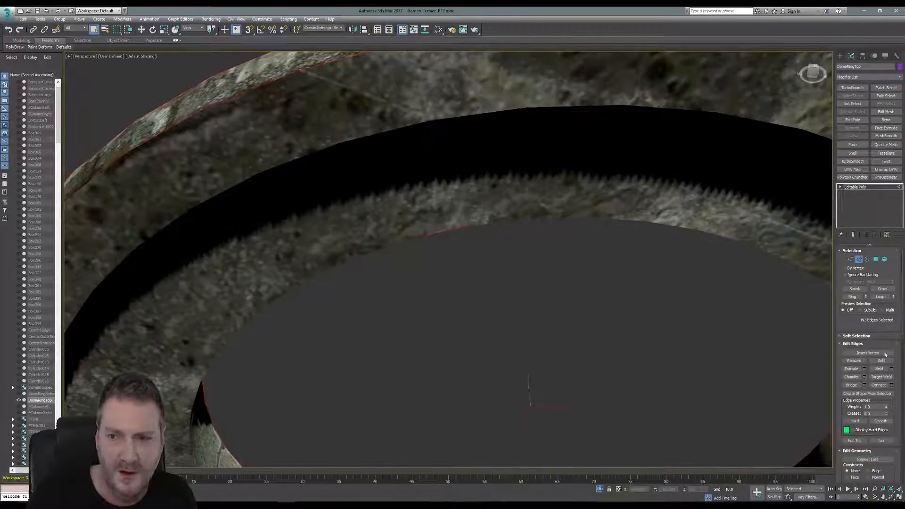
click(881, 297)
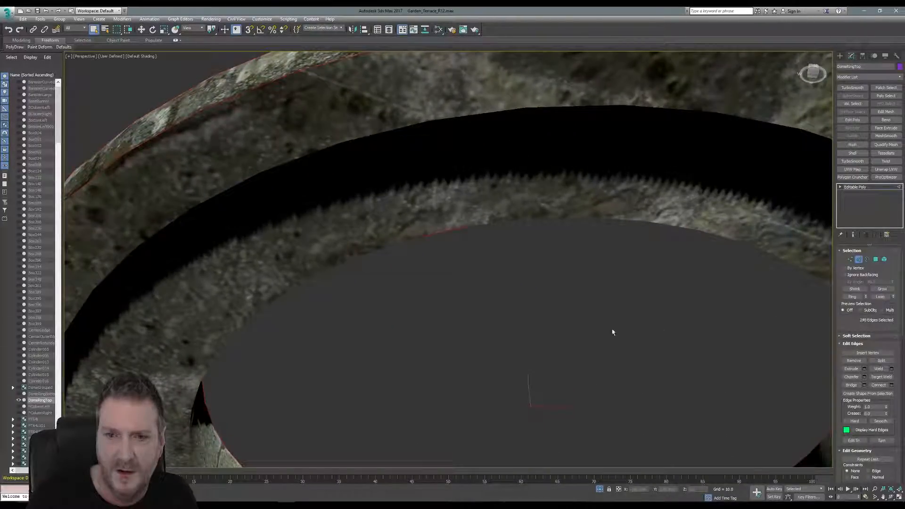
scroll(532, 295, down, 5)
middle_drag(551, 308, 479, 280)
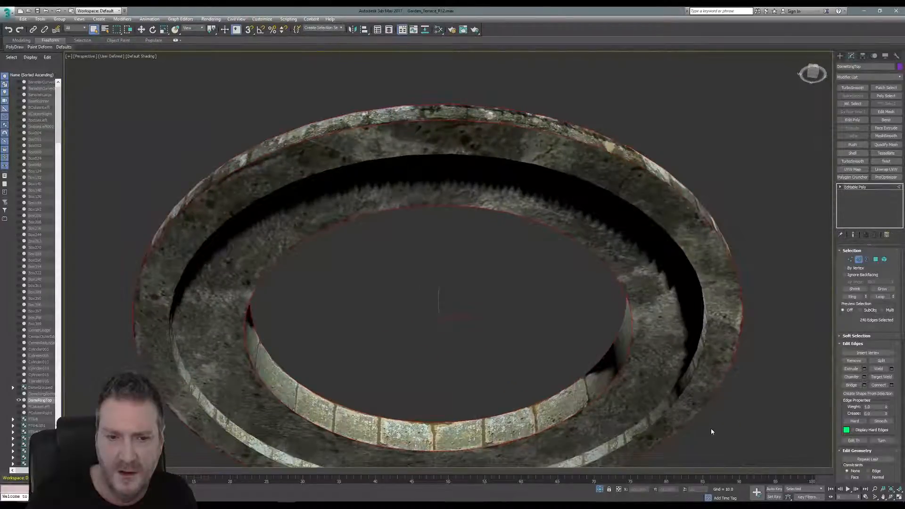
Step: Add the inner edge loop of the outer flange, beside the recessed step on the underside, to the selection
alt+middle_drag(525, 333, 505, 258)
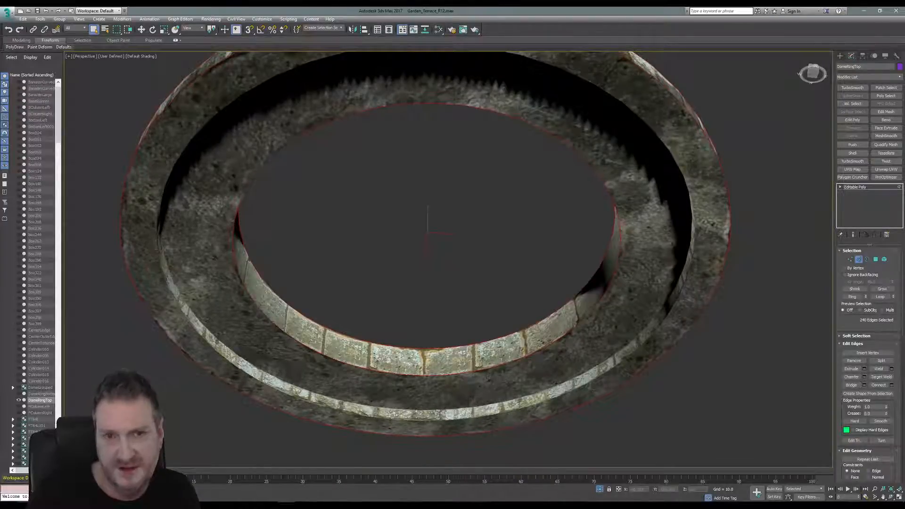
scroll(492, 405, up, 3)
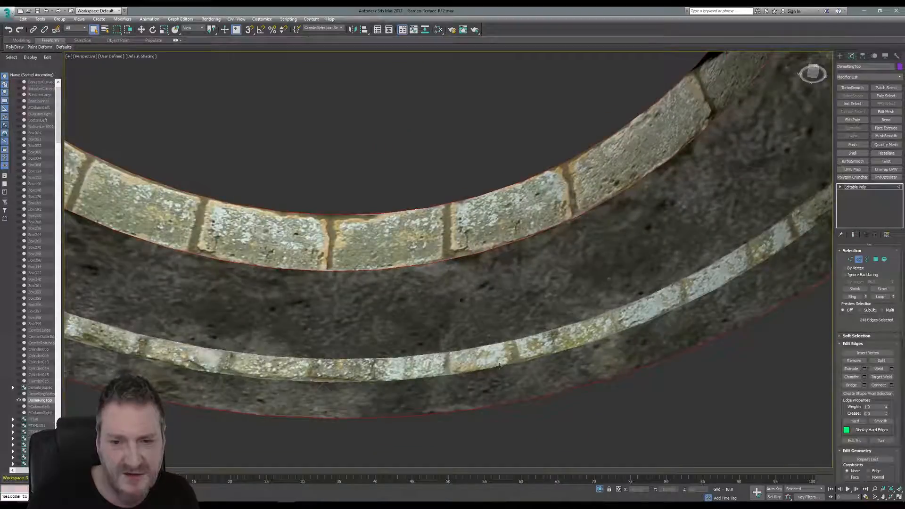
click(883, 297)
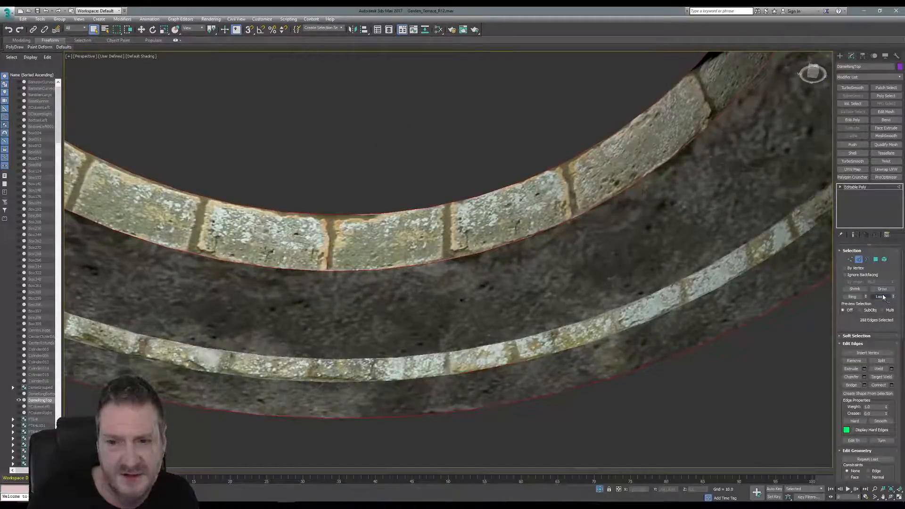
middle_drag(323, 311, 363, 286)
scroll(363, 285, down, 5)
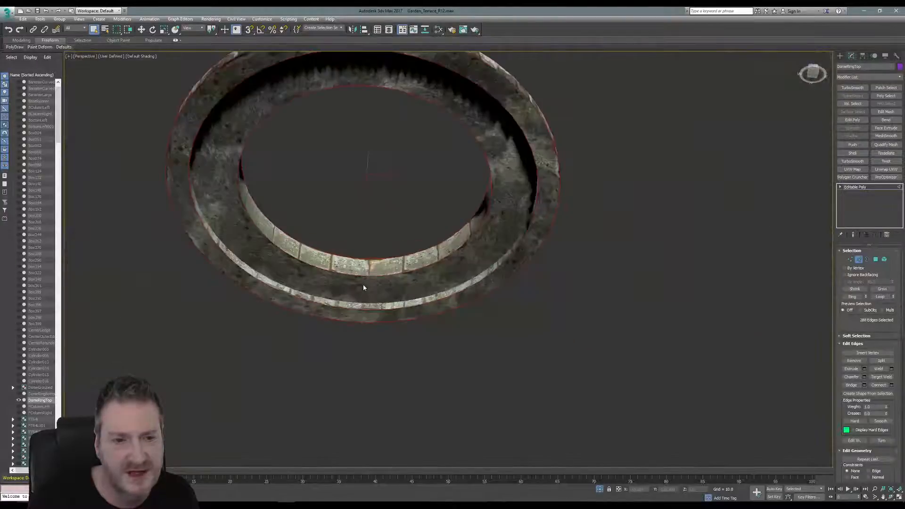
alt+middle_drag(354, 238, 361, 307)
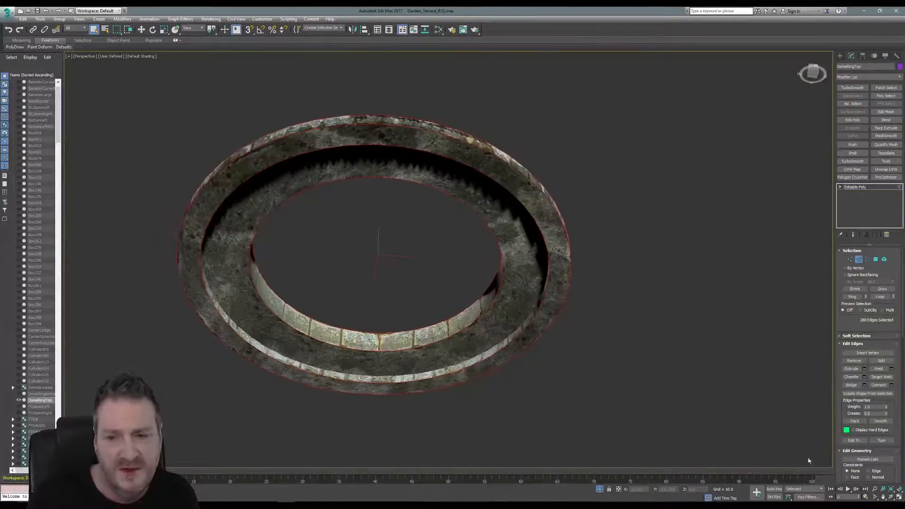
Step: Apply a Chamfer modifier to the ring's selected edge loops and set its segments to 4
click(891, 499)
drag(445, 264, 417, 280)
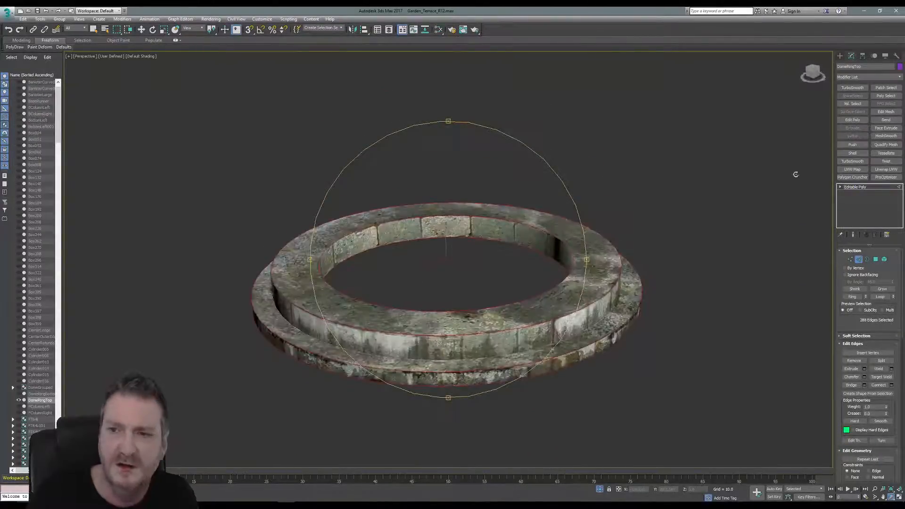
click(899, 77)
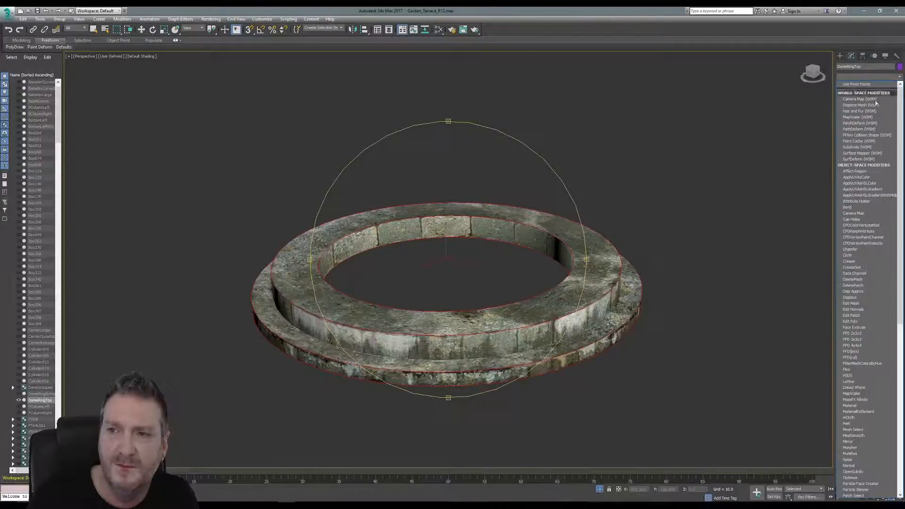
click(851, 249)
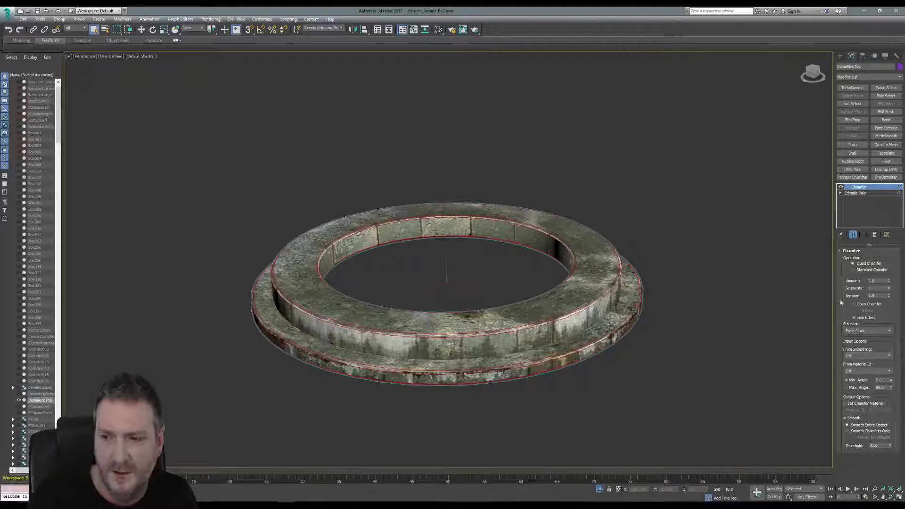
double_click(875, 288)
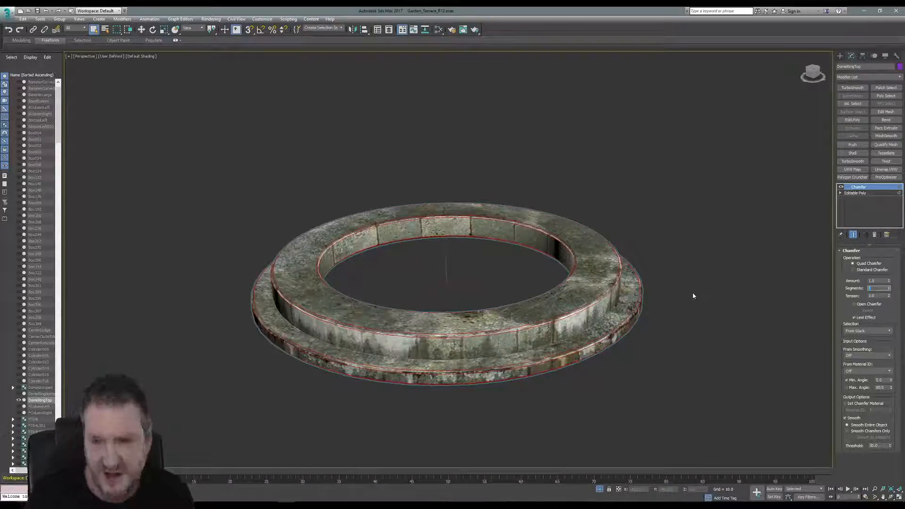
text(4)
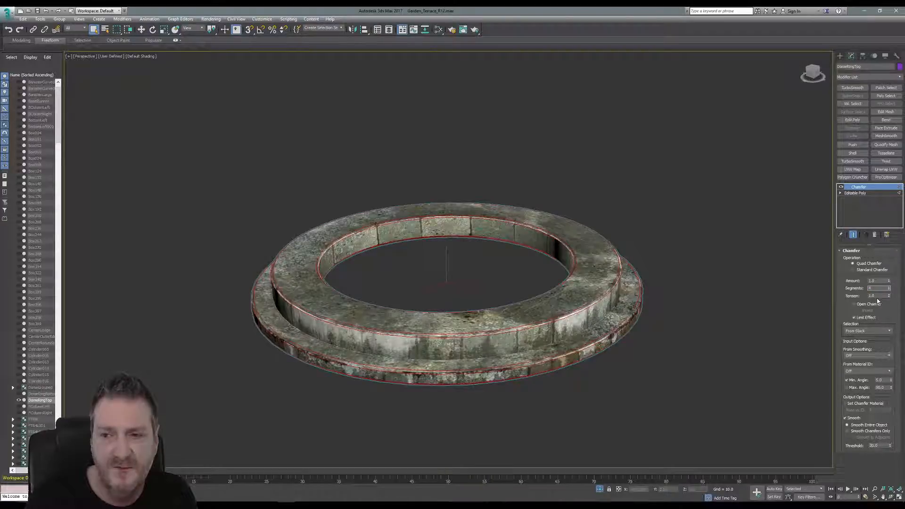
Step: Reduce the top ring's Chamfer amount to 0.8 and its tension to about 0.46
click(875, 281)
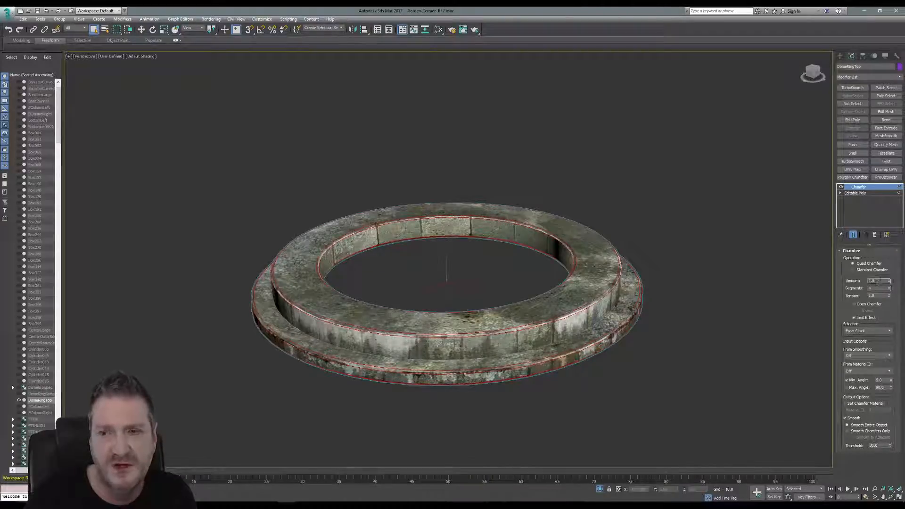
scroll(524, 332, up, 5)
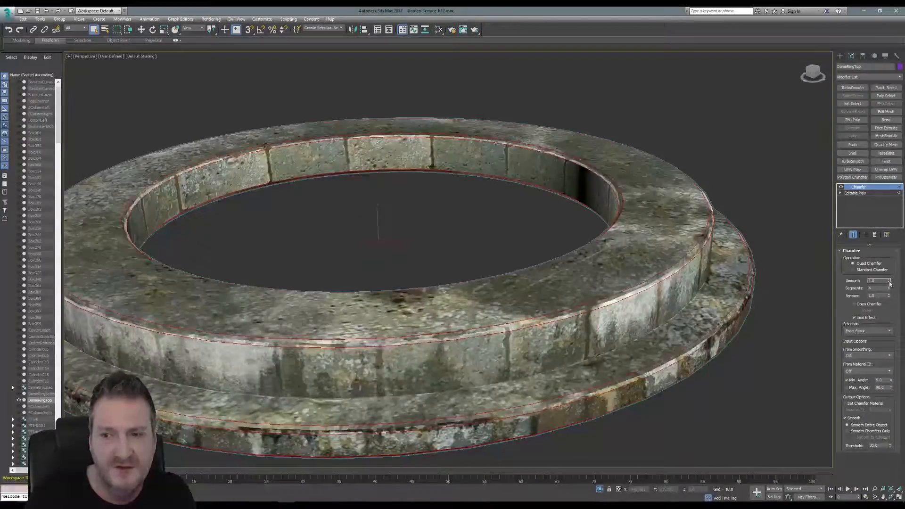
click(889, 282)
click(888, 282)
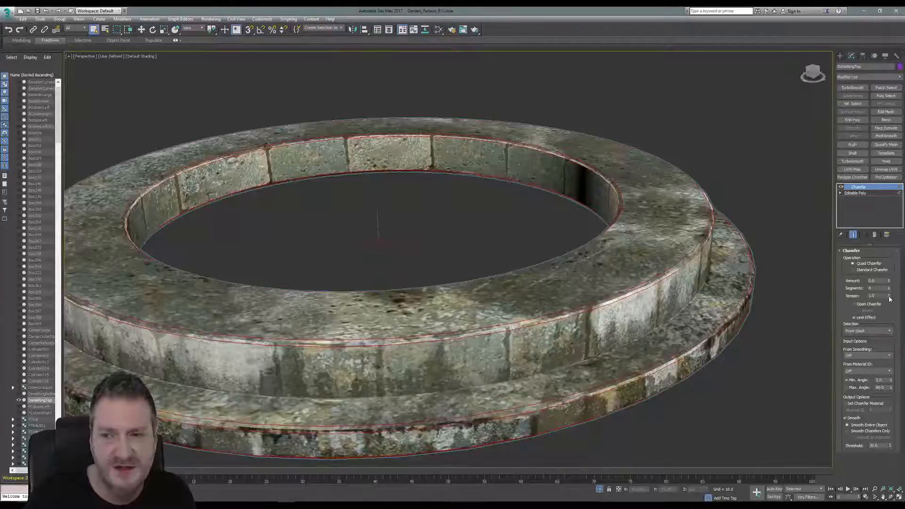
click(889, 297)
drag(889, 297, 891, 316)
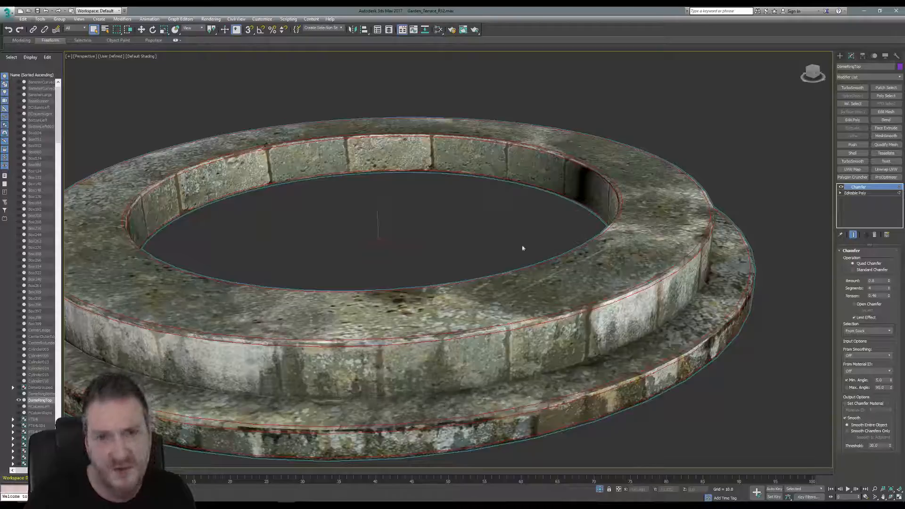
scroll(487, 222, down, 6)
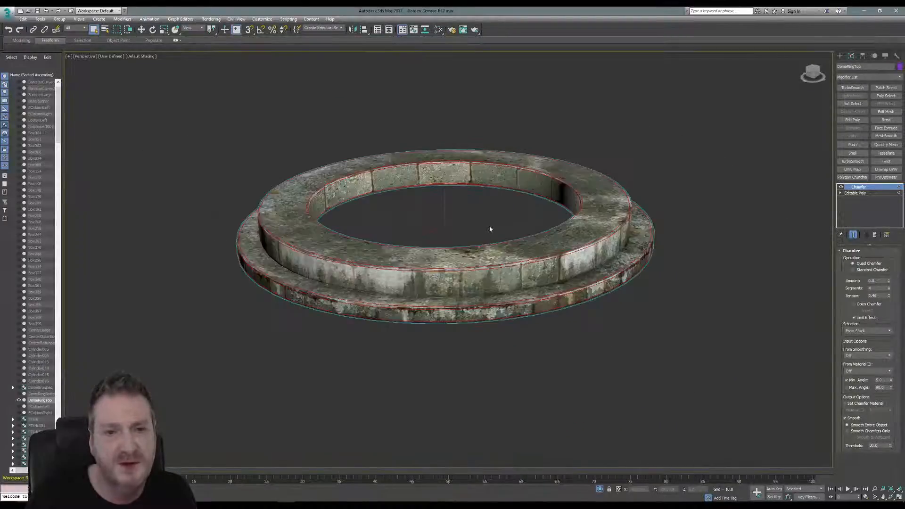
middle_drag(483, 223, 484, 230)
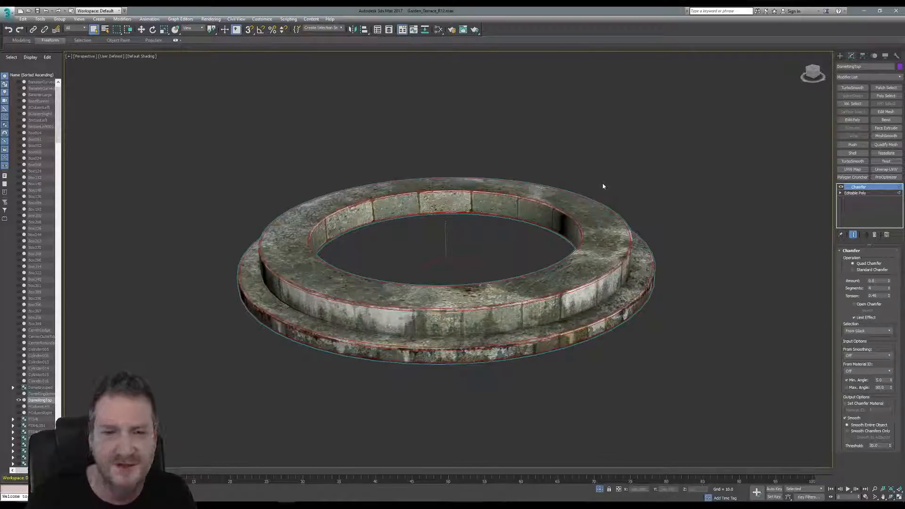
Step: End the top ring's isolation to bring back the whole scene, clear the selection and save the scene file
click(41, 19)
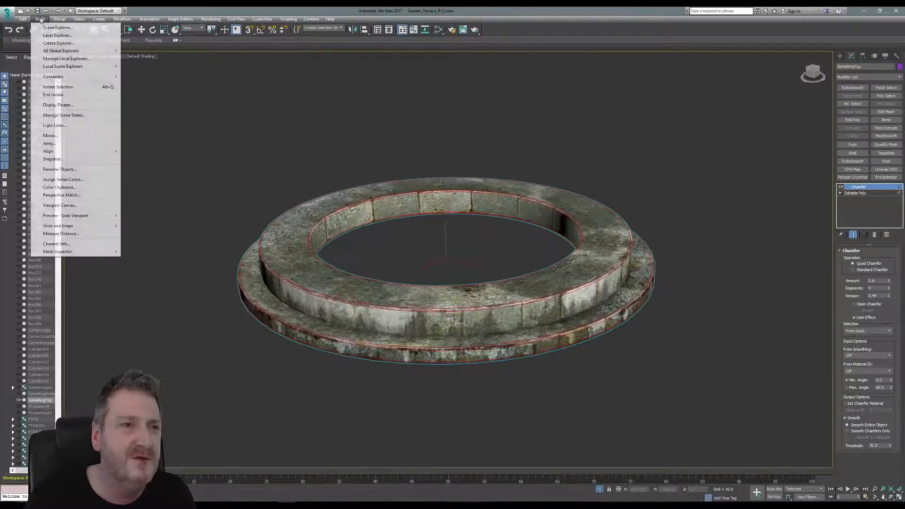
click(69, 95)
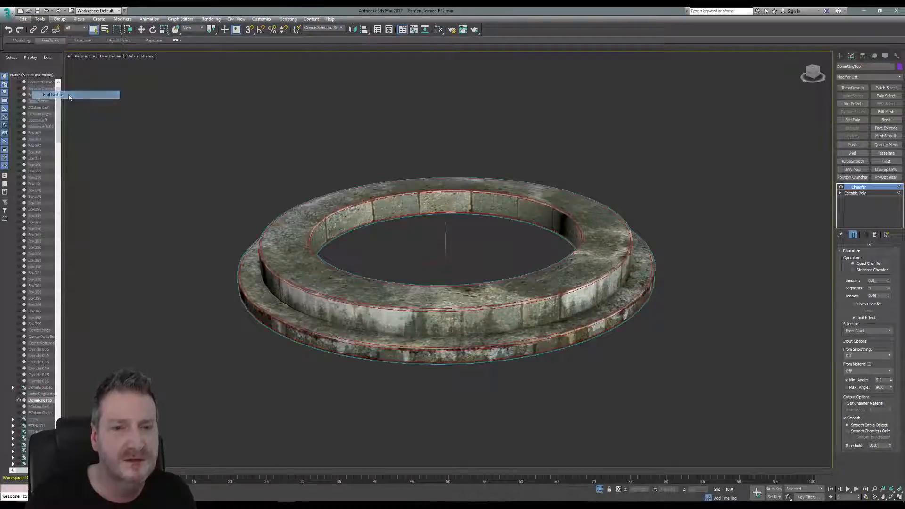
click(586, 158)
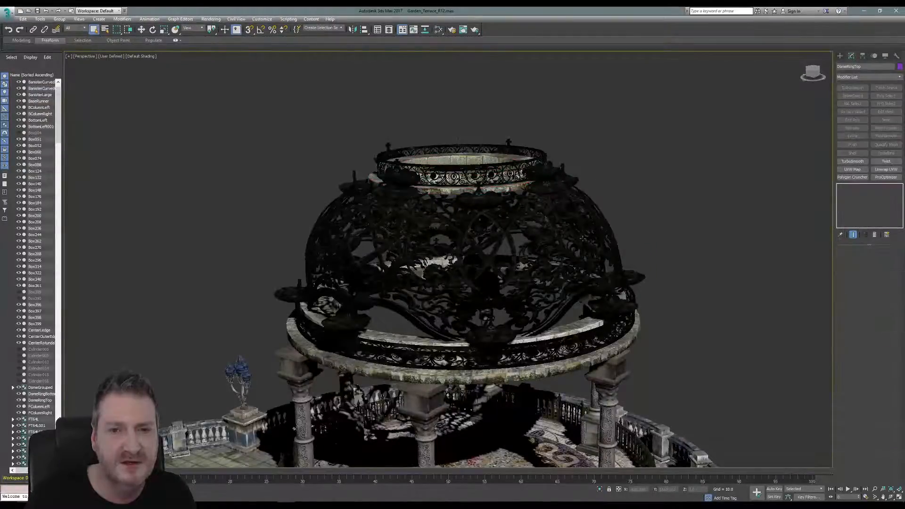
mouse_move(547, 232)
alt+middle_down()
mouse_move(545, 184)
mouse_move(542, 321)
mouse_move(540, 230)
mouse_move(539, 240)
alt+middle_up()
click(2, 14)
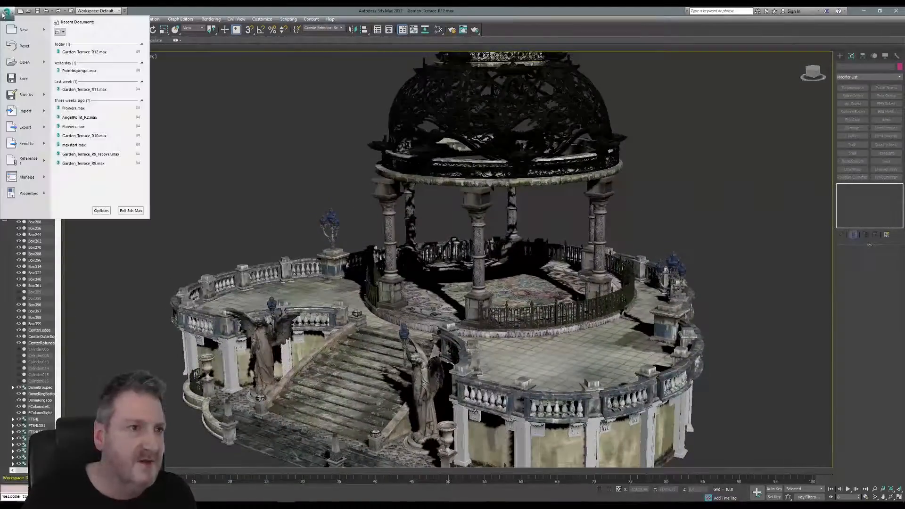
click(17, 82)
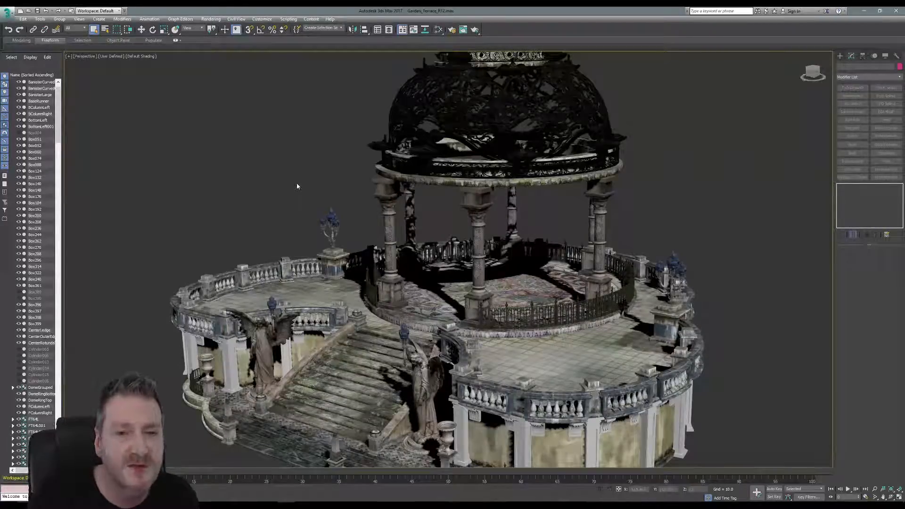
Step: Examine the whole garden terrace, including the rotunda's columns, lower dome ring and mosaic floor, from near and far
middle_drag(297, 182, 296, 161)
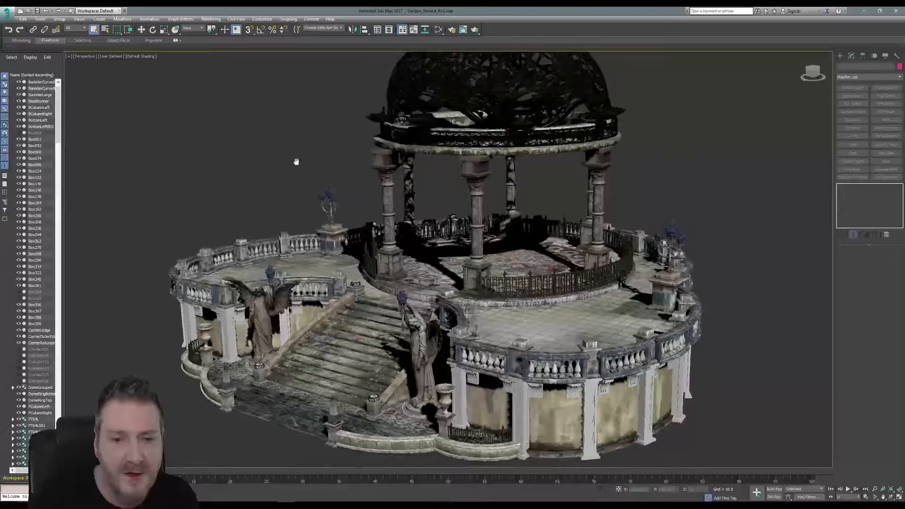
click(891, 497)
mouse_move(469, 266)
mouse_down()
mouse_move(476, 255)
mouse_move(477, 266)
mouse_up()
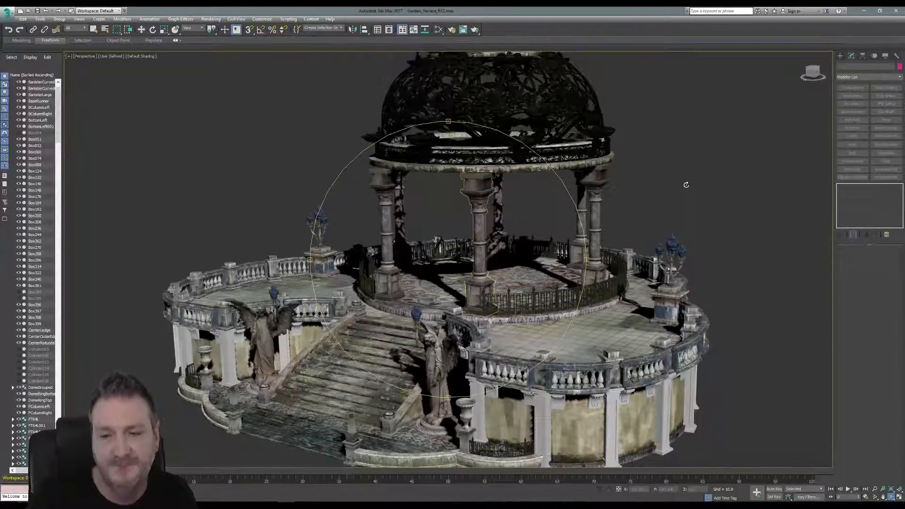
click(96, 31)
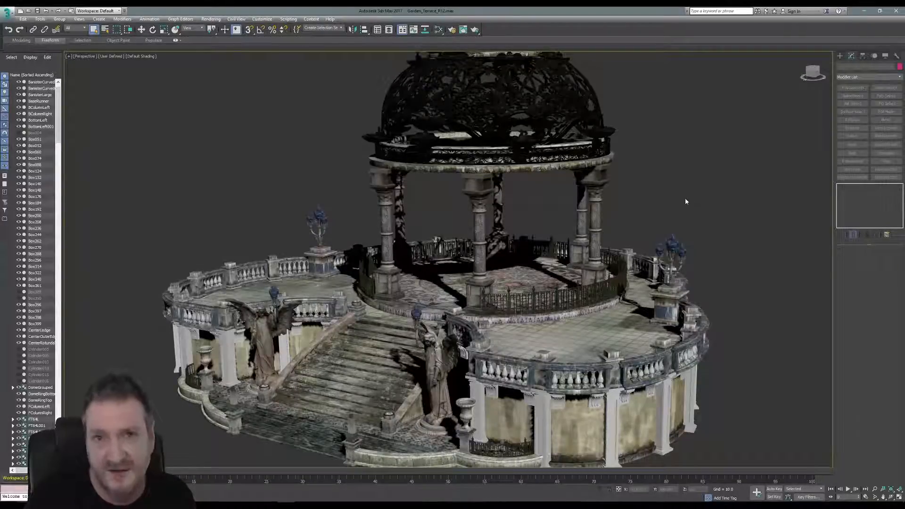
middle_drag(669, 195, 673, 192)
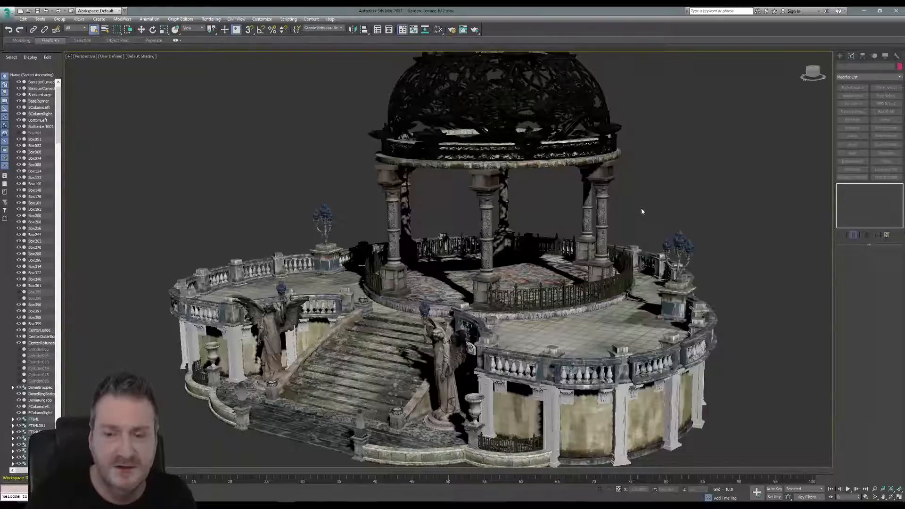
scroll(646, 214, up, 1)
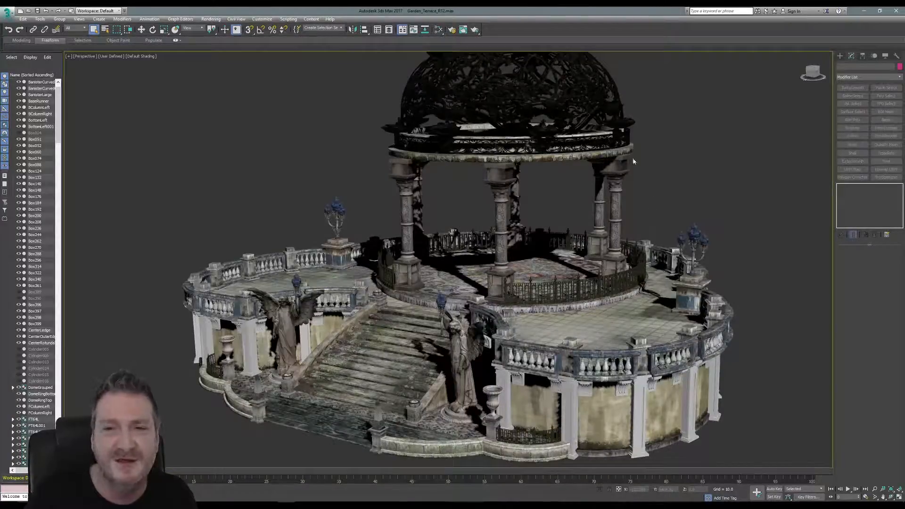
scroll(633, 161, up, 5)
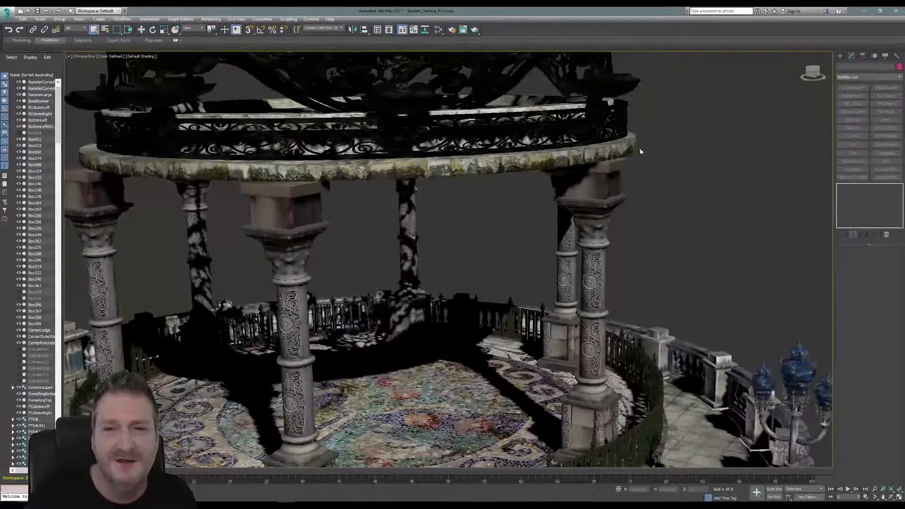
scroll(651, 196, down, 8)
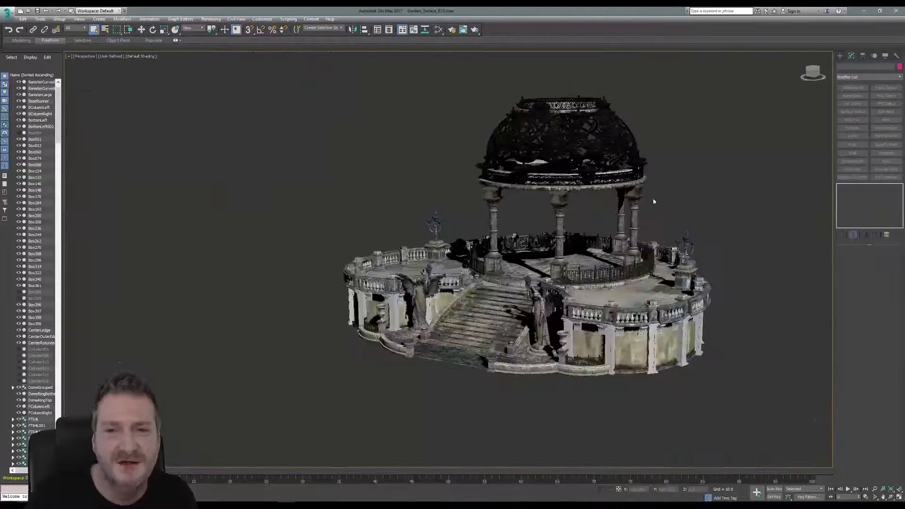
scroll(615, 212, up, 5)
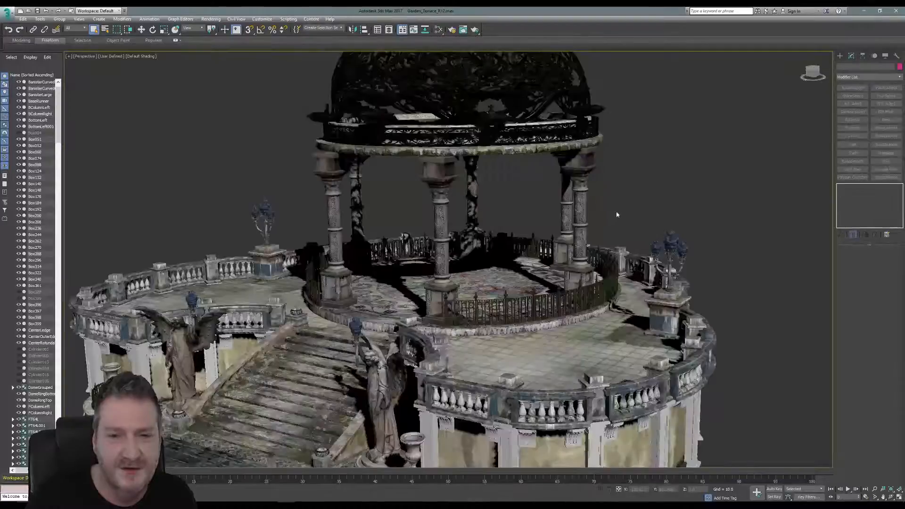
middle_drag(616, 214, 648, 184)
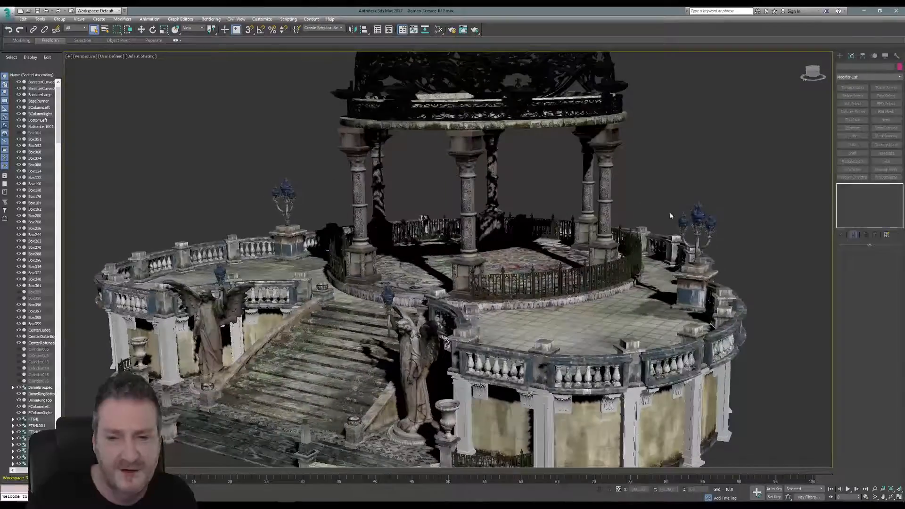
click(891, 497)
mouse_move(454, 286)
mouse_down()
mouse_move(477, 280)
mouse_move(451, 281)
mouse_up()
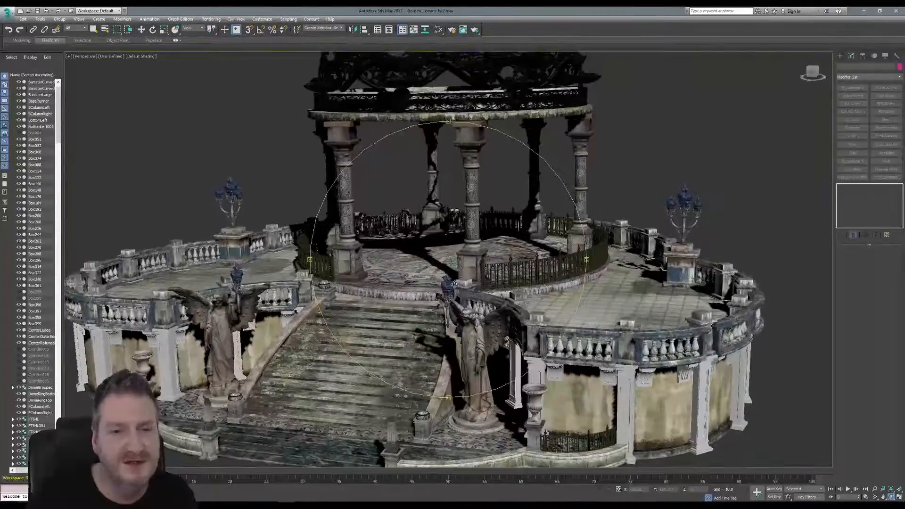
middle_drag(469, 257, 495, 264)
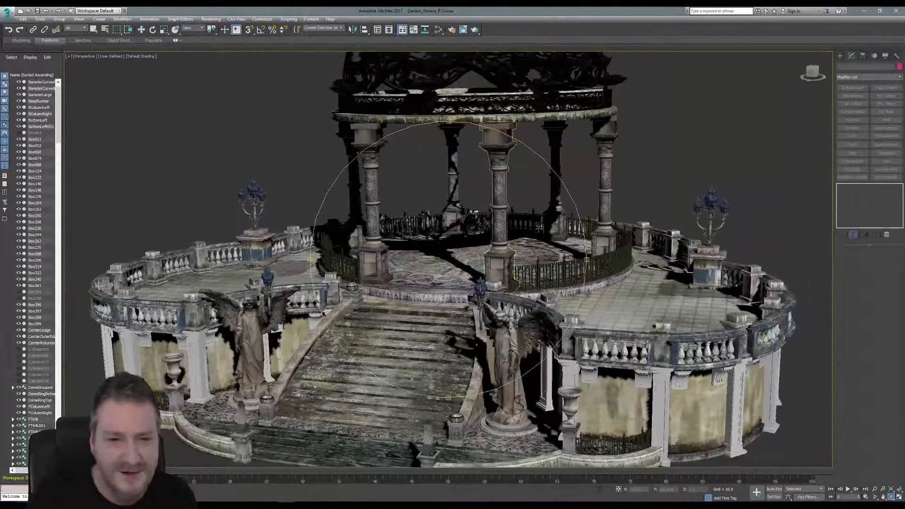
drag(442, 279, 438, 279)
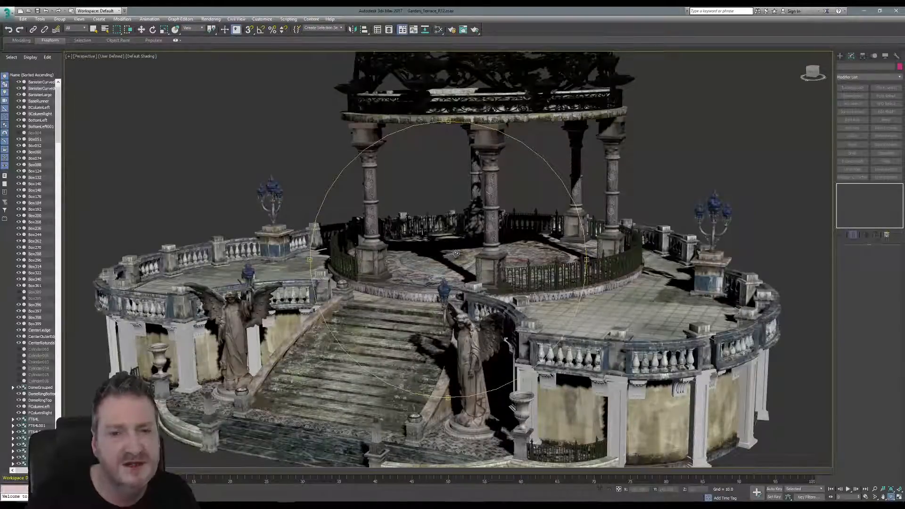
middle_drag(455, 253, 454, 243)
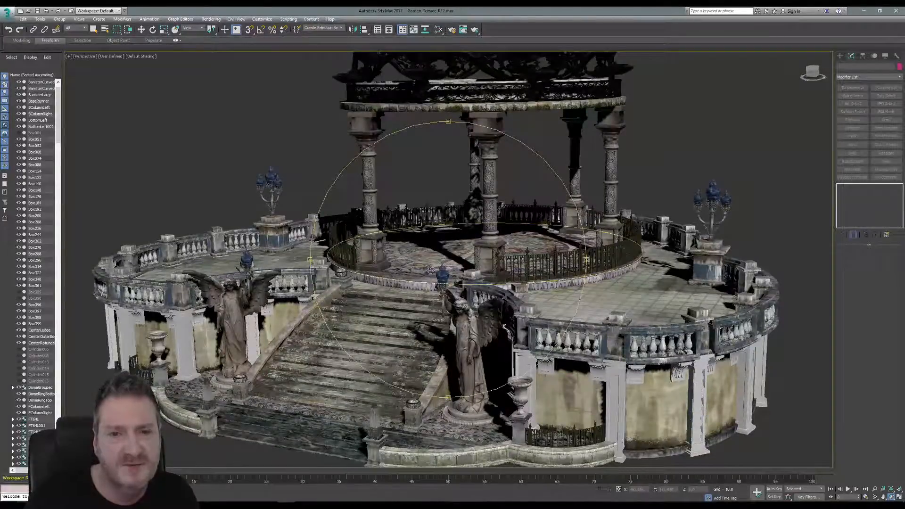
drag(432, 267, 497, 246)
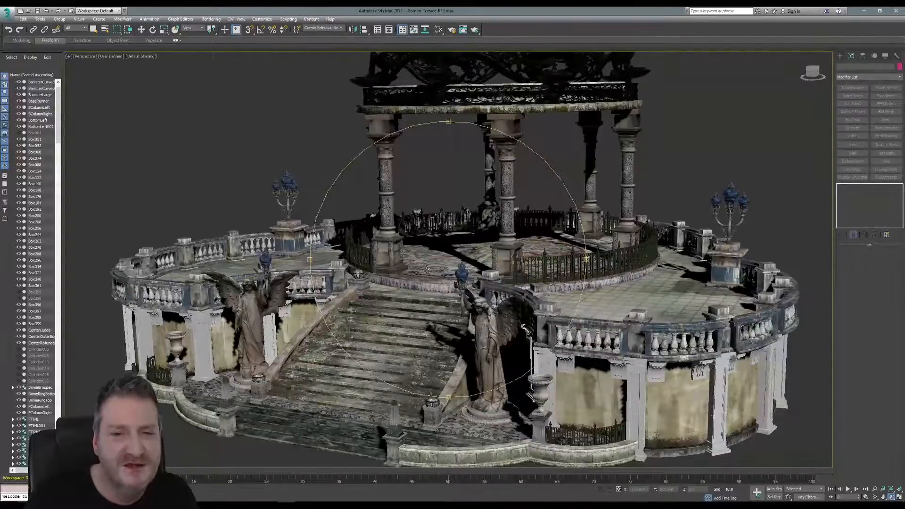
drag(427, 271, 425, 268)
middle_drag(442, 248, 438, 254)
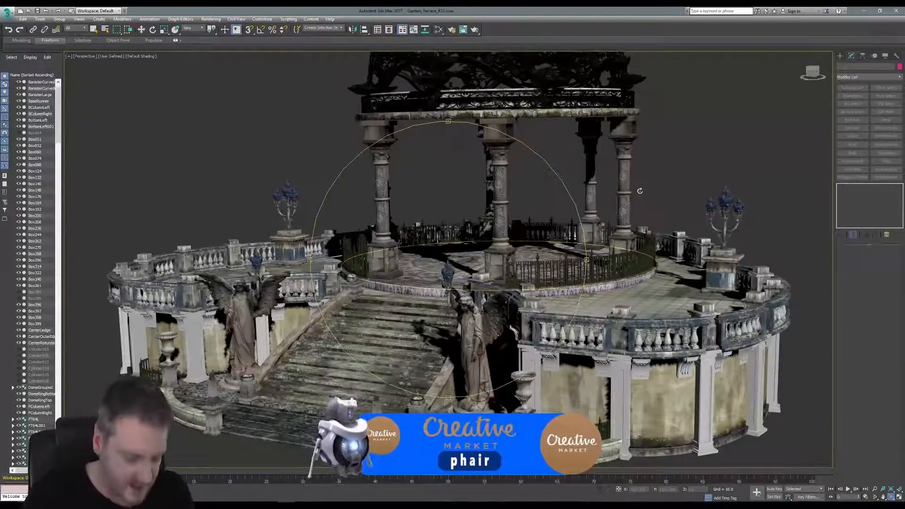
click(93, 32)
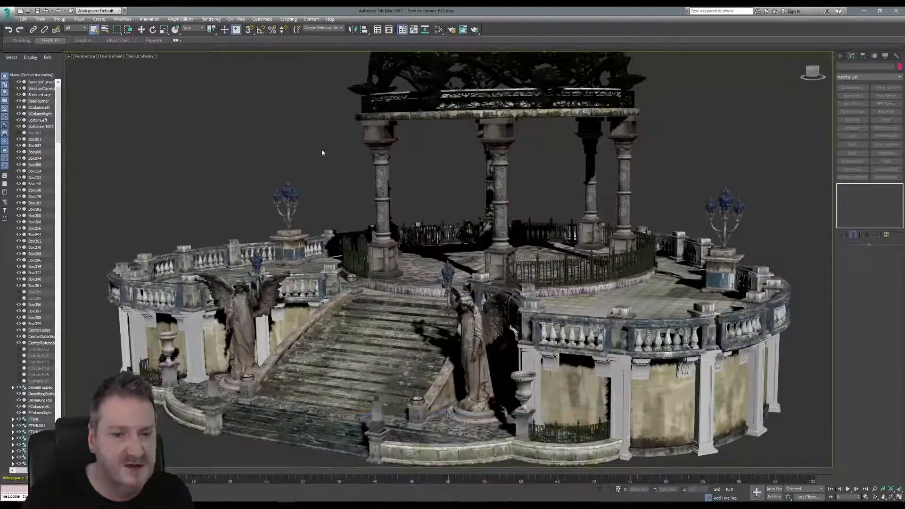
middle_drag(321, 149, 321, 155)
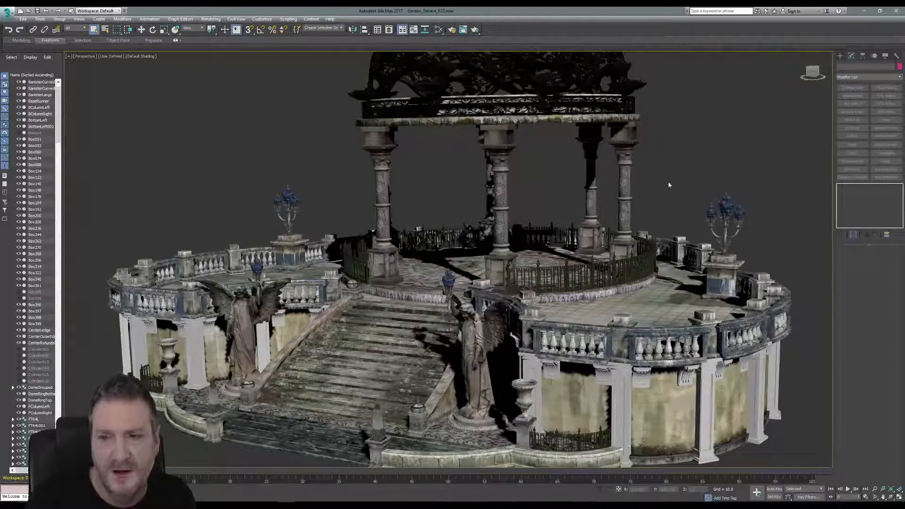
mouse_move(331, 200)
middle_down()
mouse_move(326, 190)
mouse_move(329, 197)
middle_up()
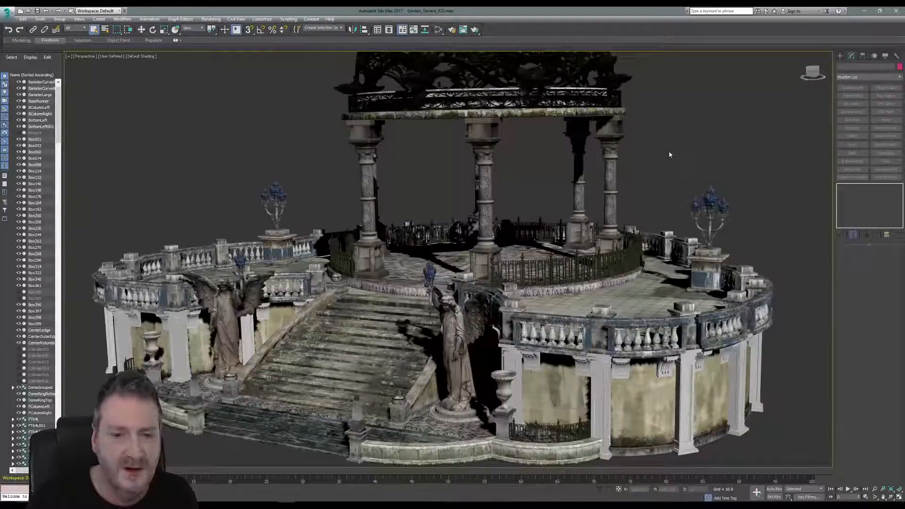
middle_drag(688, 150, 687, 147)
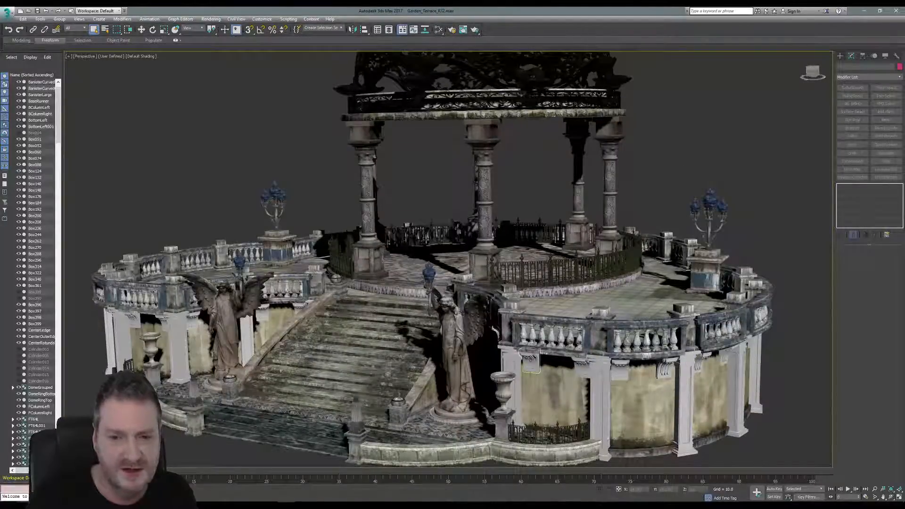
Step: Select the untextured scroll bracket on the terrace wall beside the front angel statue and isolate it
click(530, 360)
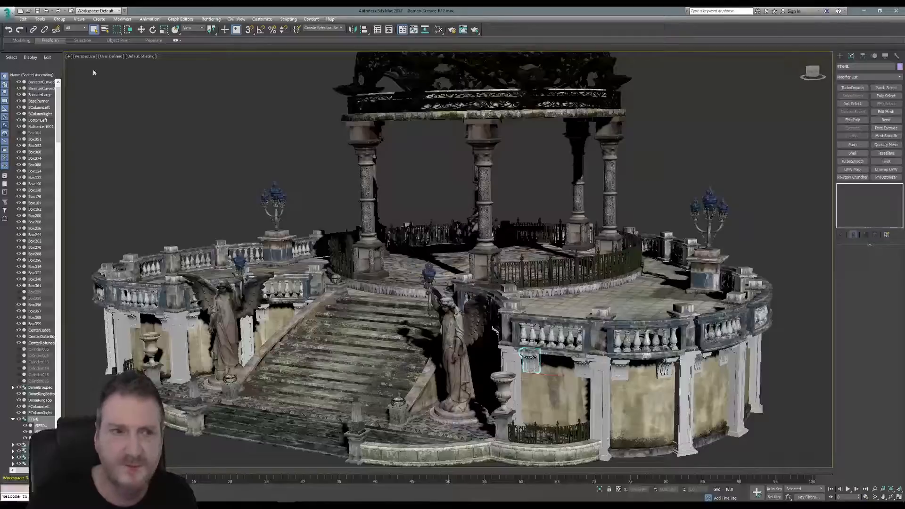
click(40, 19)
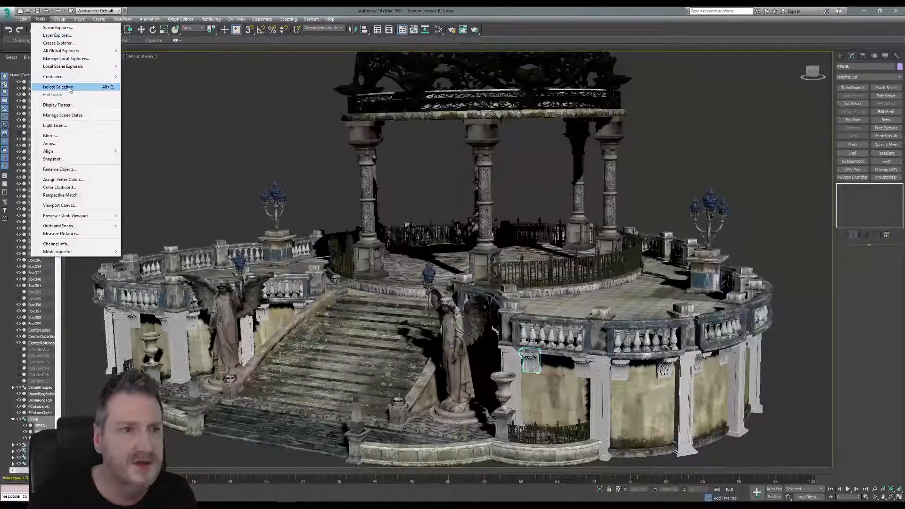
click(58, 87)
scroll(600, 238, down, 3)
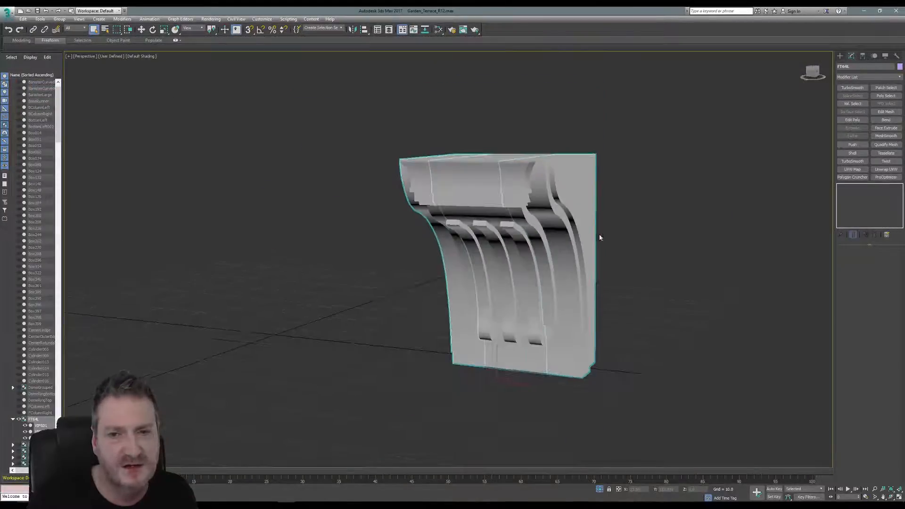
middle_drag(600, 237, 563, 251)
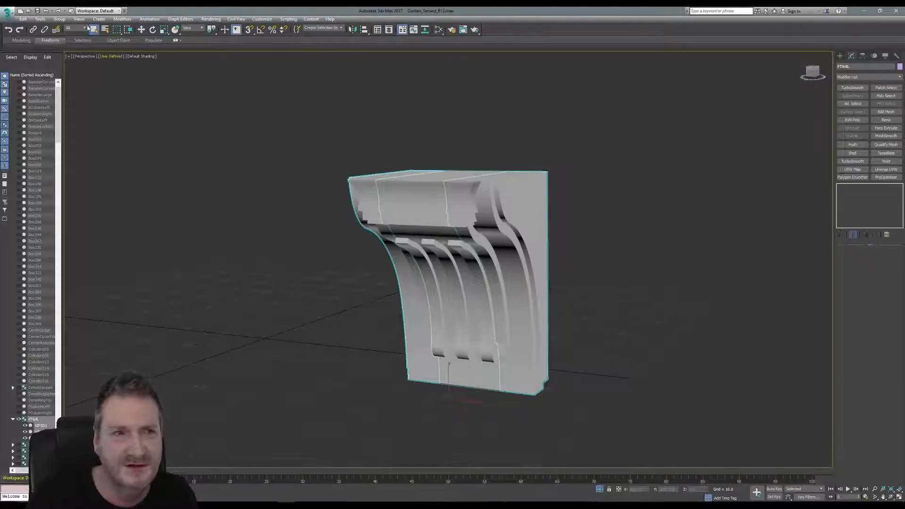
Step: Ungroup the isolated scroll bracket and convert its side section from Editable Mesh to Editable Poly
click(65, 20)
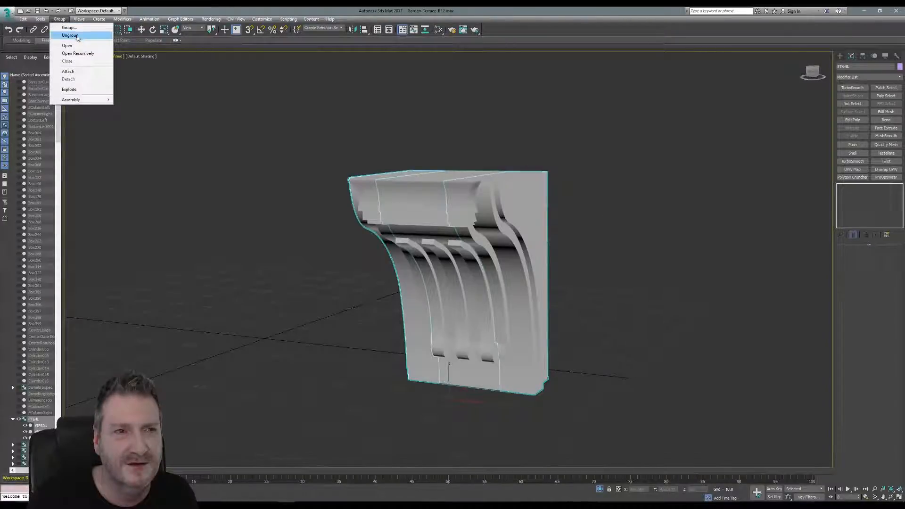
click(70, 35)
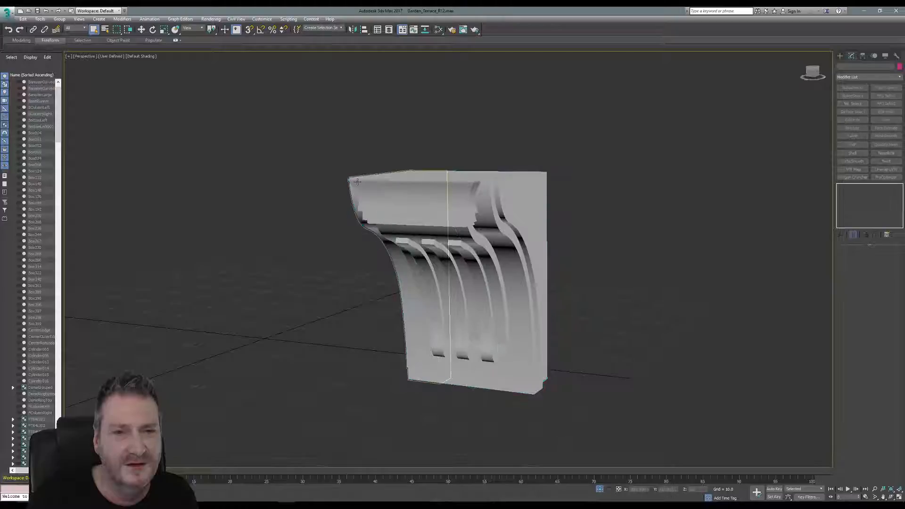
click(410, 198)
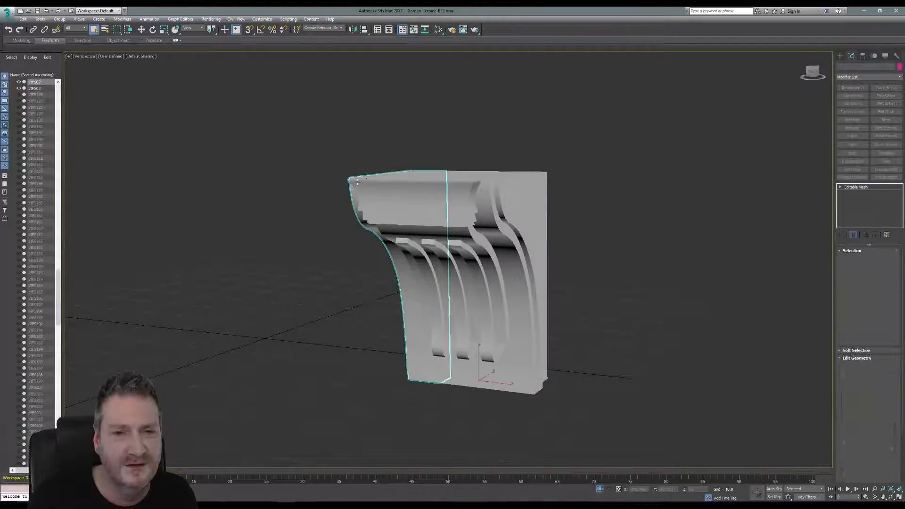
right_click(863, 187)
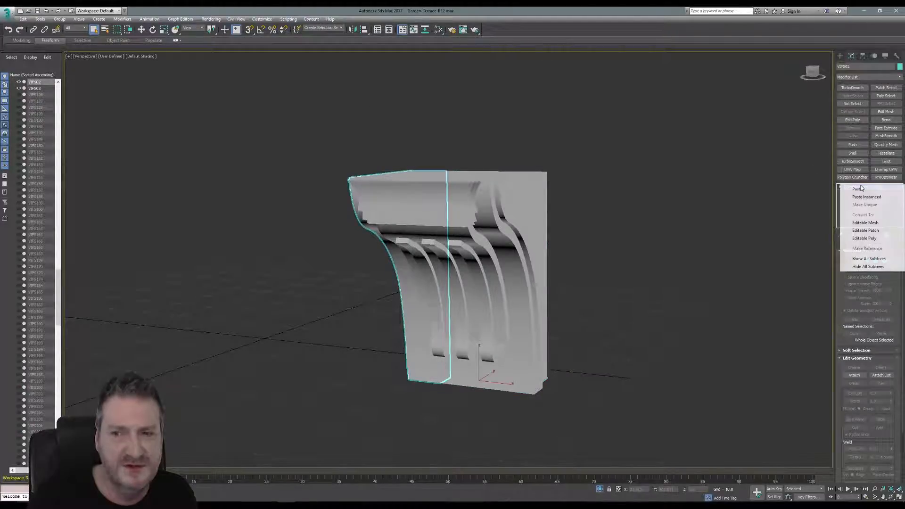
click(863, 238)
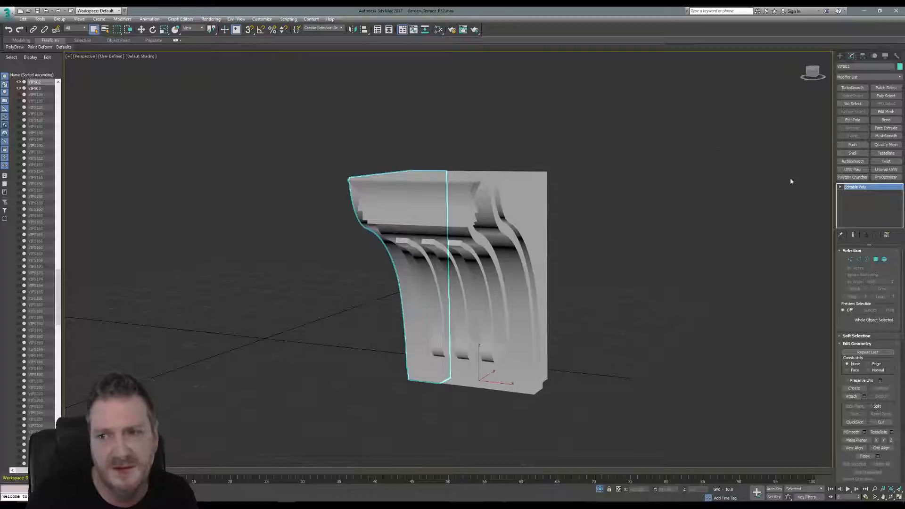
Step: Attach the bracket's two remaining sections to the converted one, matching material IDs to material
click(851, 397)
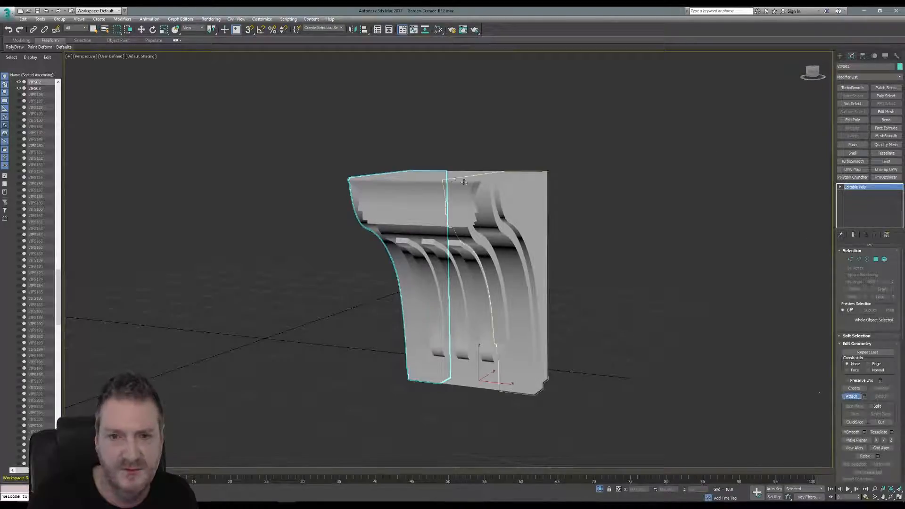
click(435, 181)
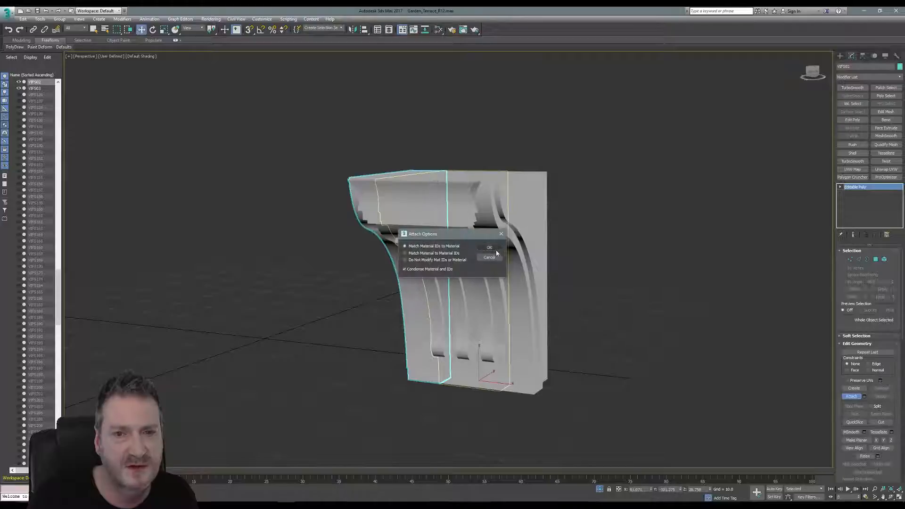
click(490, 247)
click(509, 191)
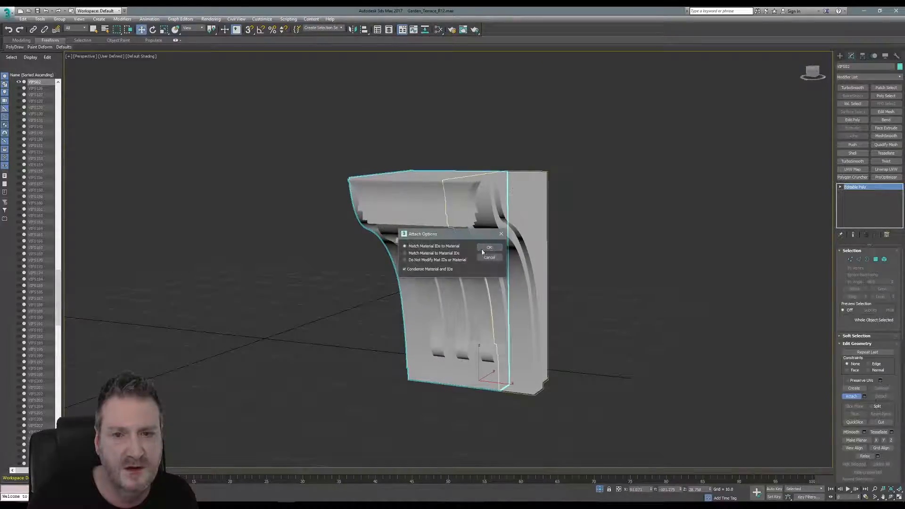
click(490, 248)
click(851, 396)
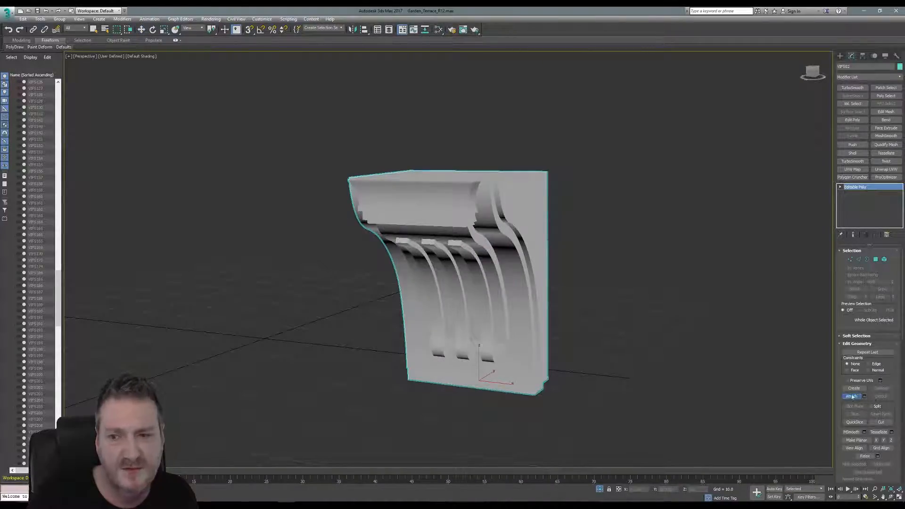
Step: Rename the combined scroll bracket as Support
key(w)
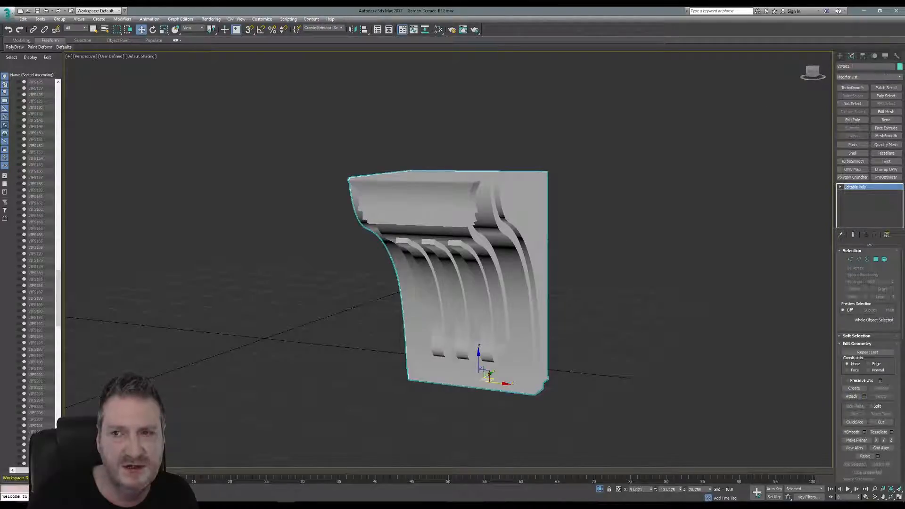
drag(852, 67, 819, 74)
text(Su)
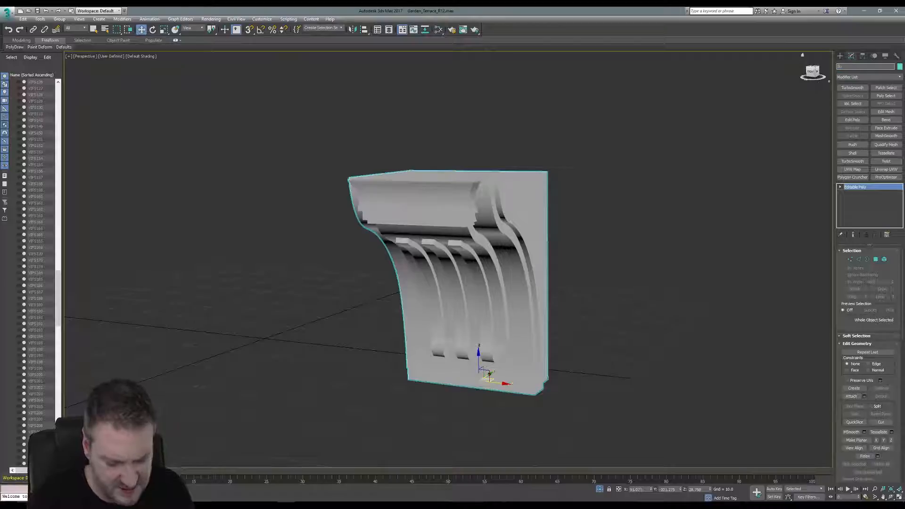
text(cke)
text(rt)
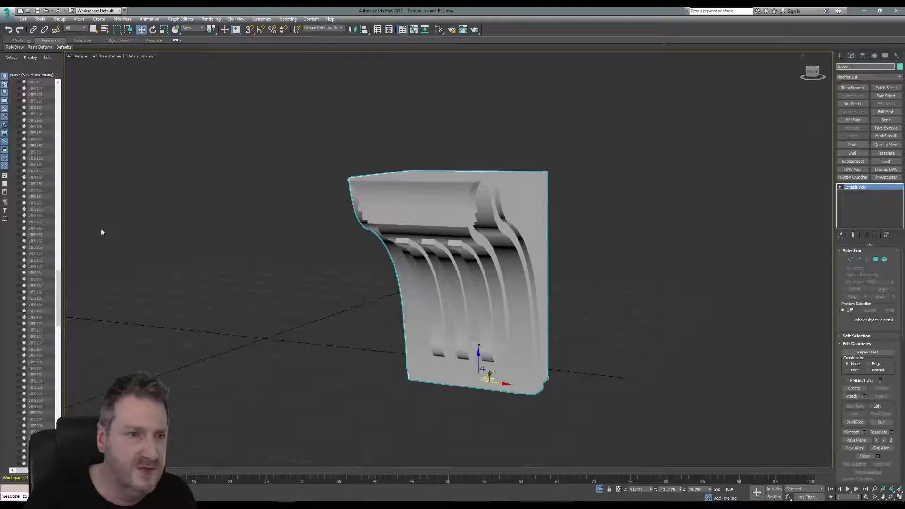
Step: End the bracket's isolation to bring back the whole scene and look through the scene's object list
click(40, 19)
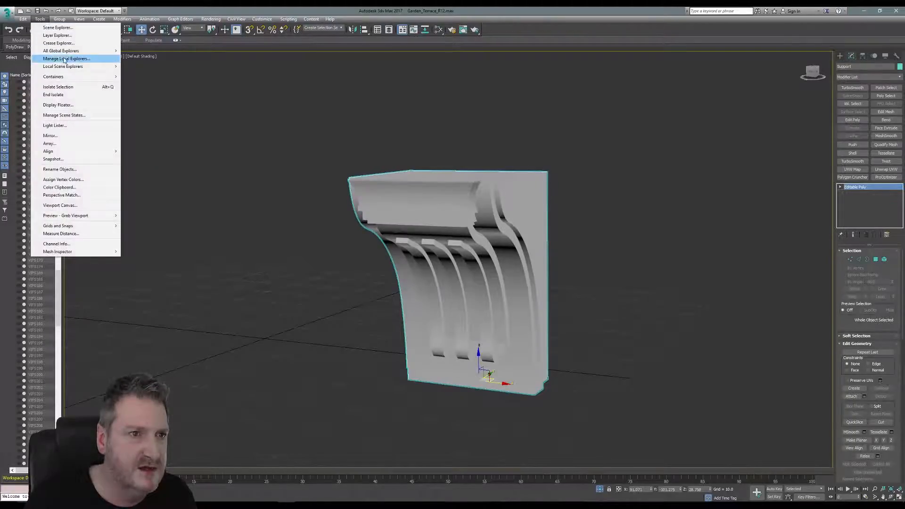
click(65, 95)
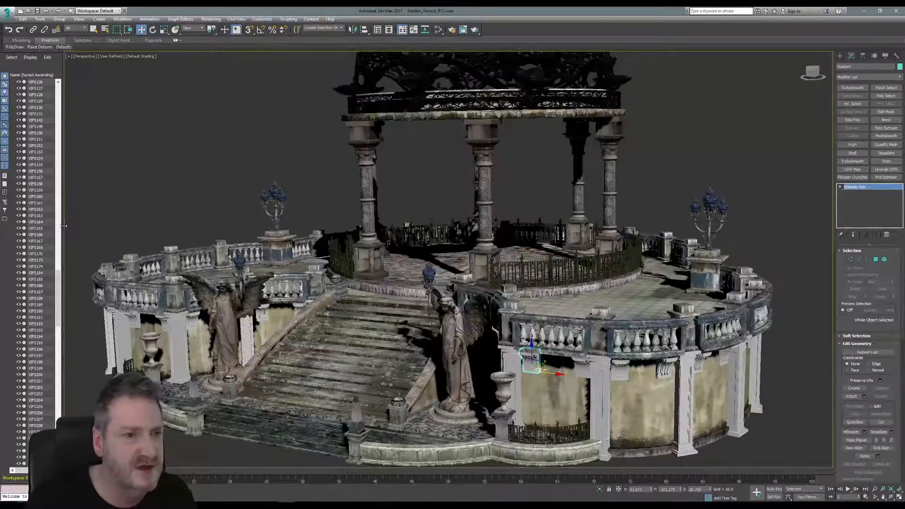
drag(64, 226, 88, 170)
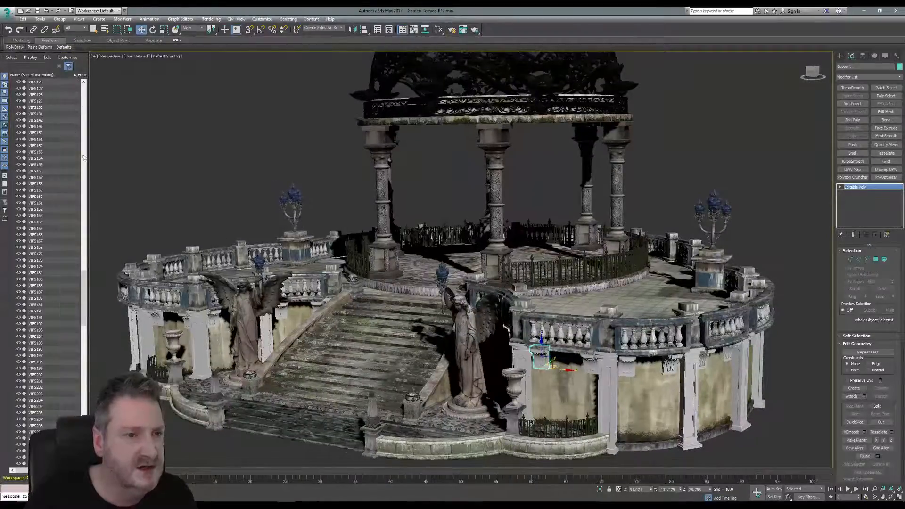
drag(83, 297, 91, 104)
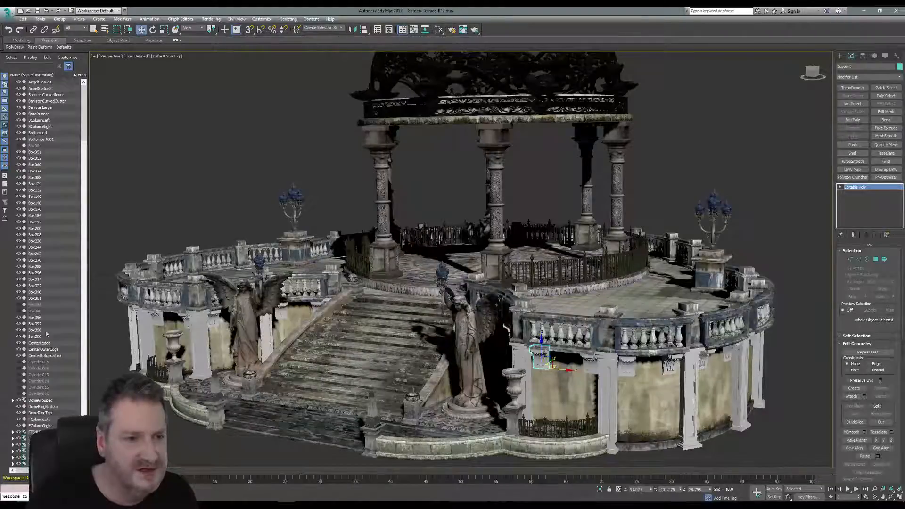
drag(84, 122, 87, 164)
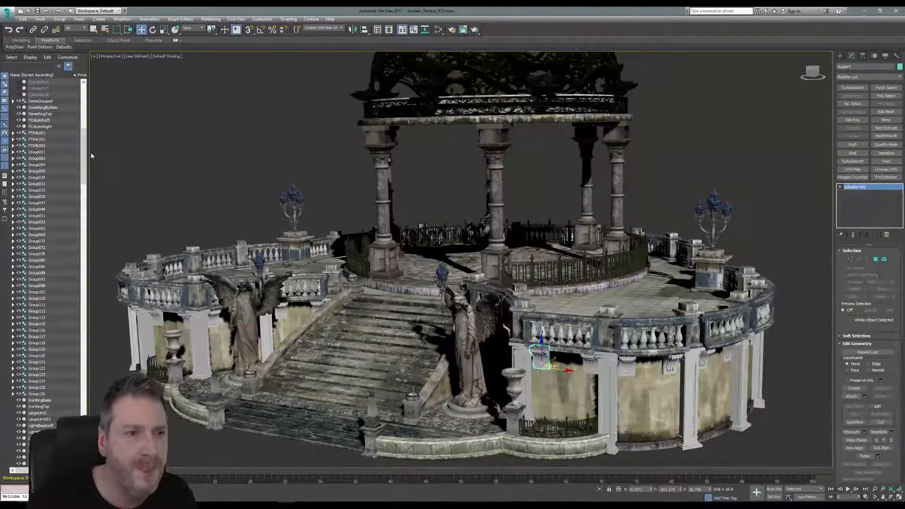
drag(88, 157, 78, 157)
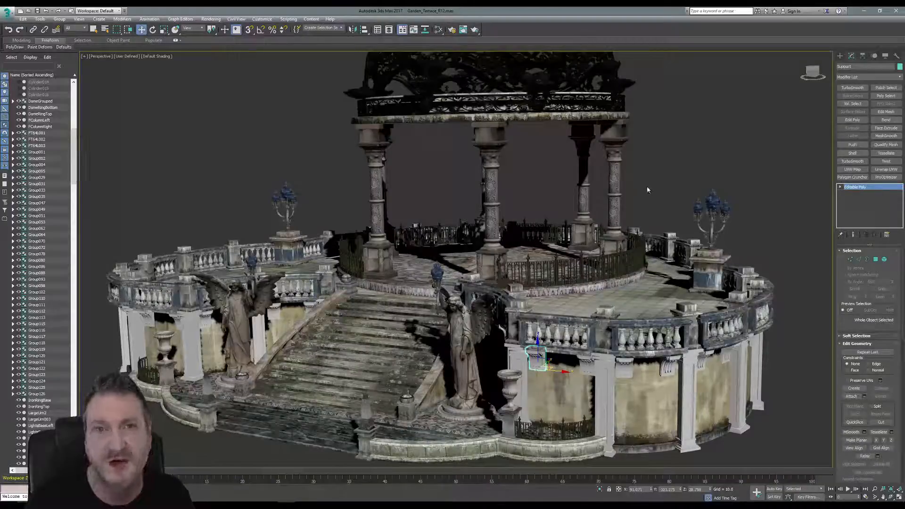
middle_drag(647, 189, 648, 166)
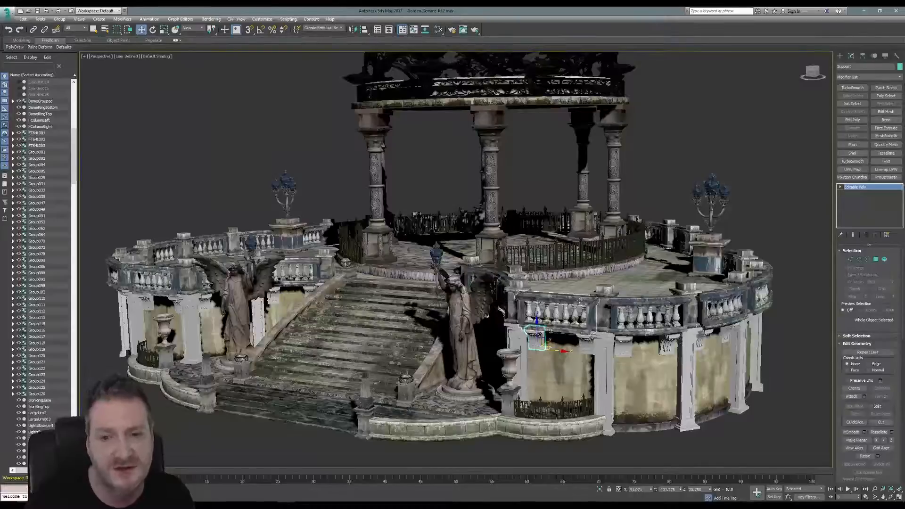
scroll(501, 310, up, 3)
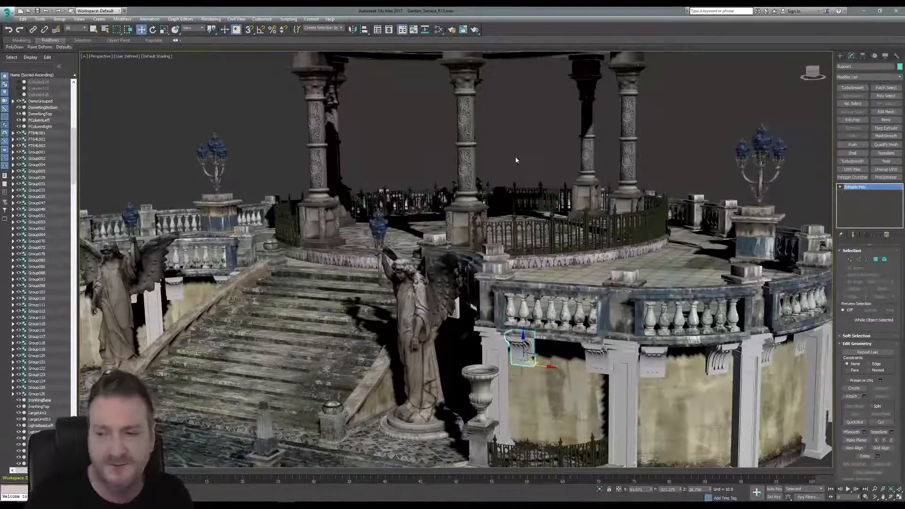
mouse_move(515, 155)
alt+middle_down()
mouse_move(498, 136)
mouse_move(510, 149)
alt+middle_up()
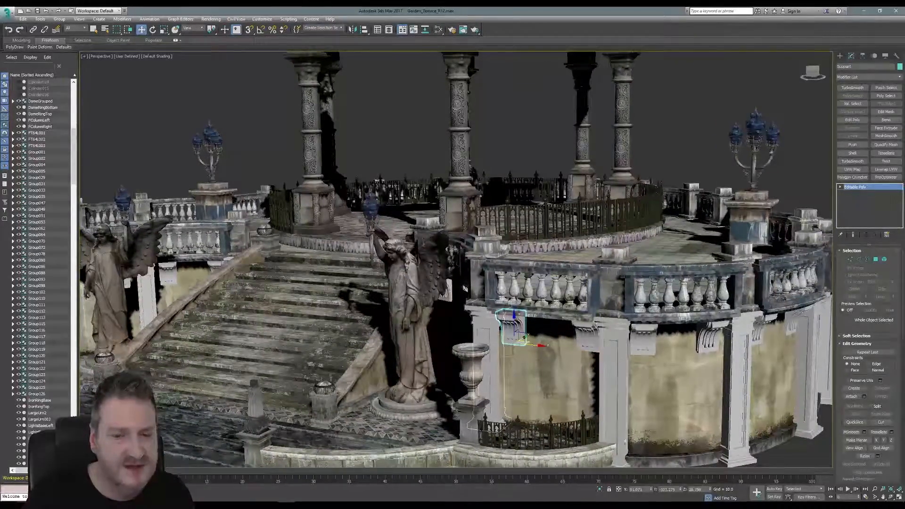
scroll(463, 288, down, 3)
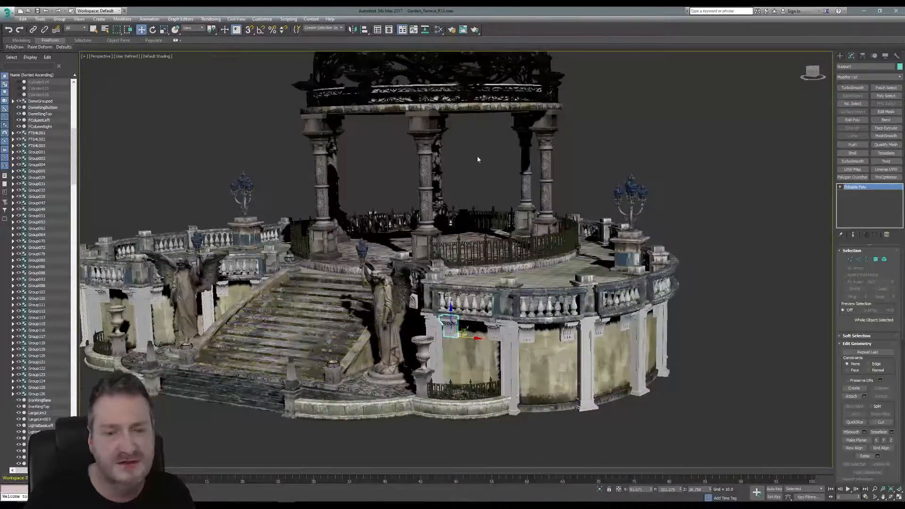
middle_drag(486, 161, 512, 175)
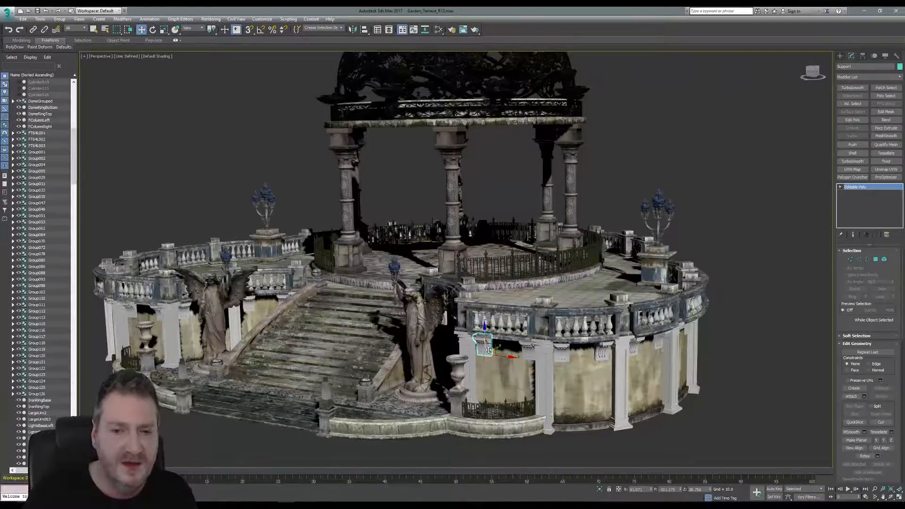
Step: Open the Slate Material Editor and look through the bitmap materials for a grey stone texture suited to the terrace wall bracket
scroll(489, 350, up, 5)
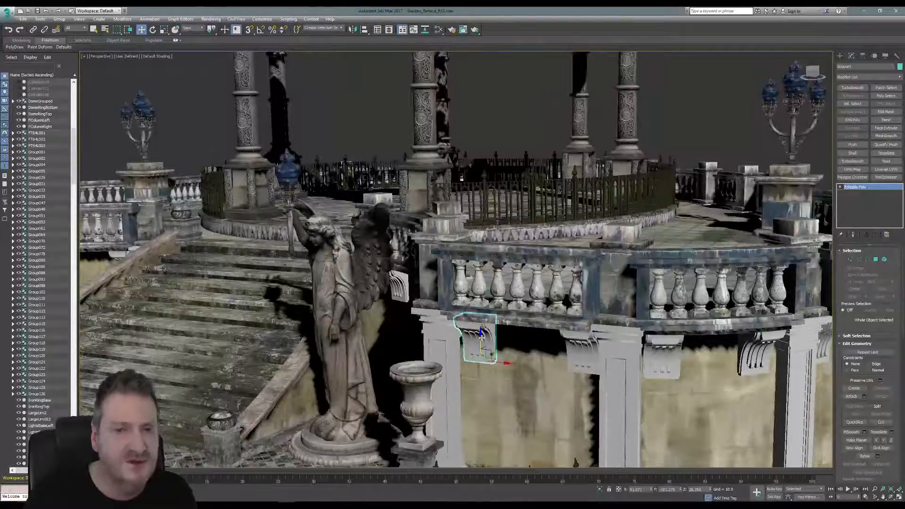
click(439, 30)
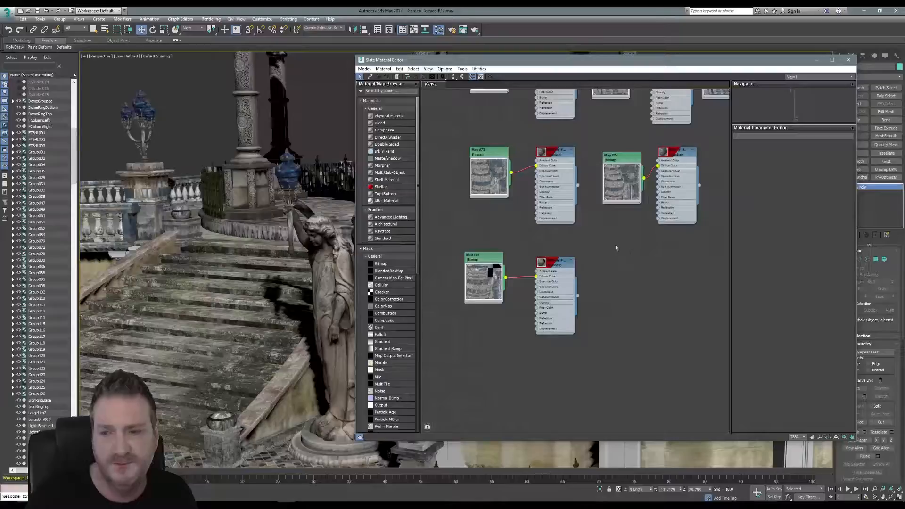
middle_drag(613, 244, 605, 323)
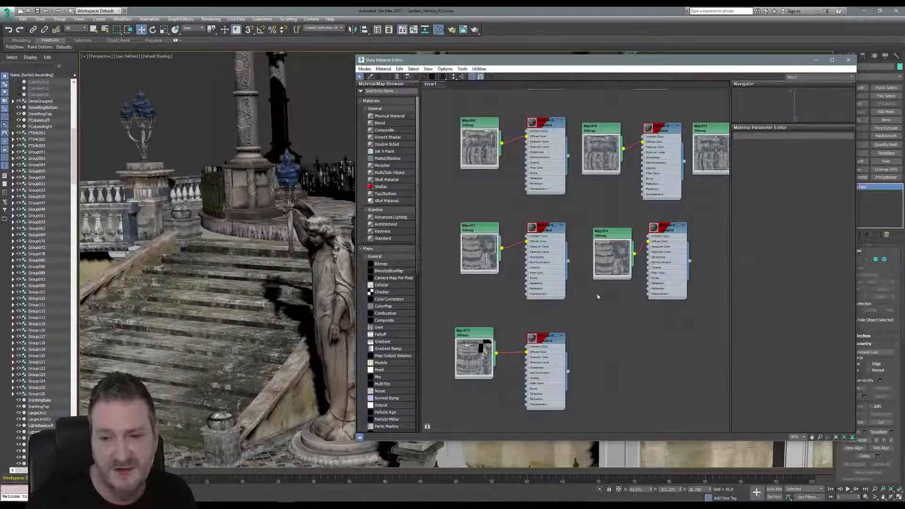
middle_drag(572, 219, 574, 257)
scroll(574, 262, down, 4)
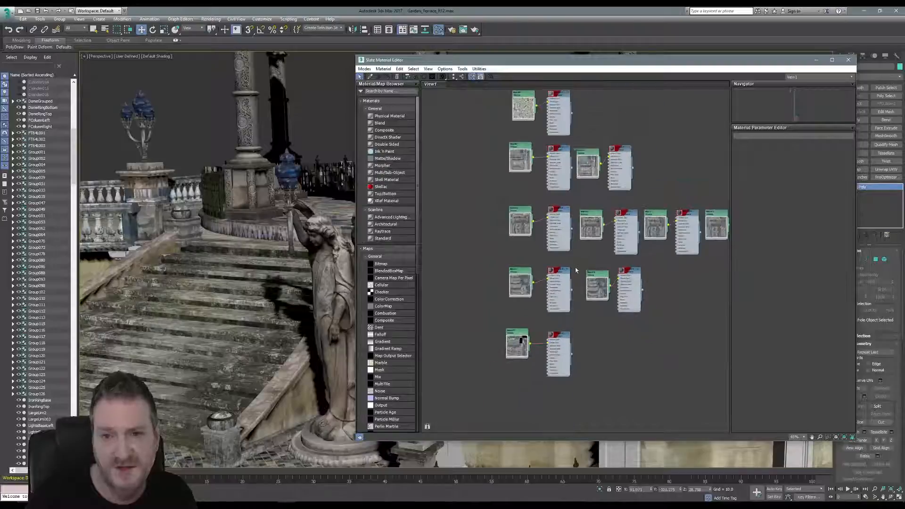
middle_drag(593, 124, 581, 291)
middle_drag(590, 126, 603, 337)
middle_drag(609, 161, 606, 335)
middle_drag(601, 193, 600, 325)
middle_drag(589, 211, 586, 338)
middle_drag(577, 193, 576, 298)
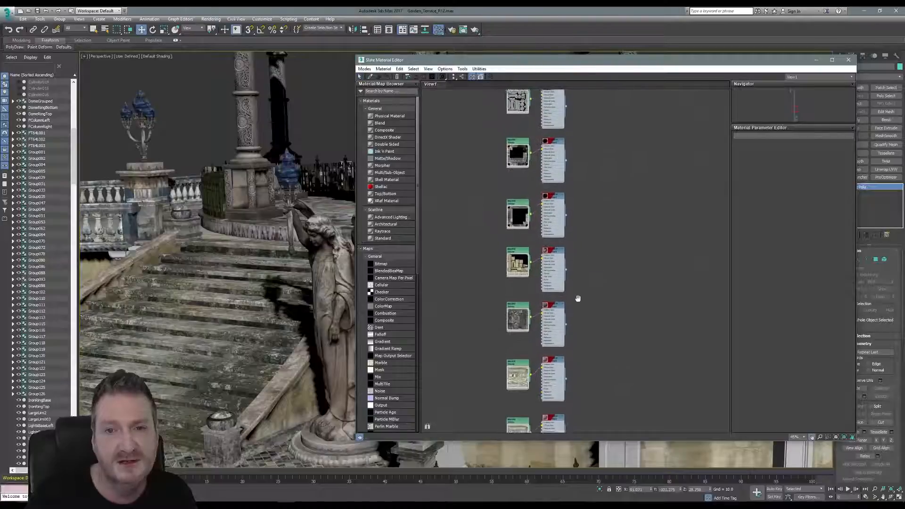
middle_drag(600, 168, 590, 350)
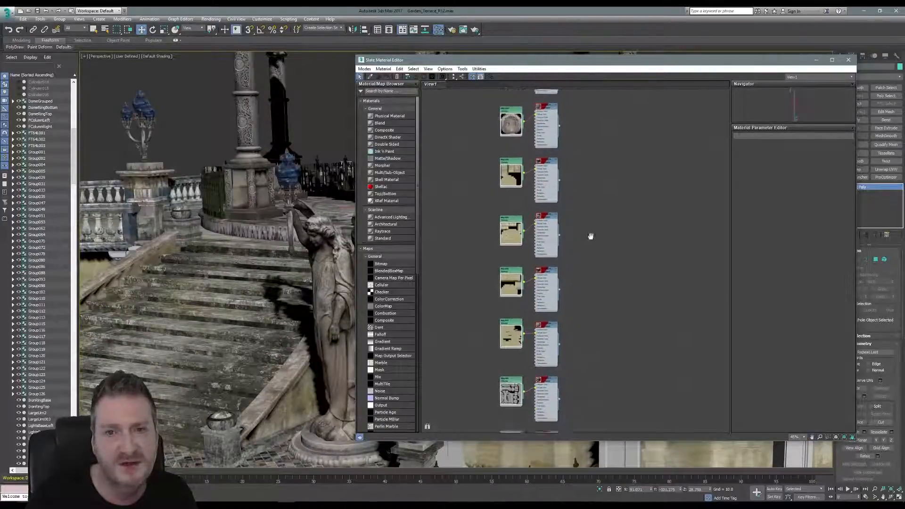
middle_drag(589, 228, 599, 310)
middle_drag(602, 157, 594, 275)
middle_drag(588, 188, 587, 292)
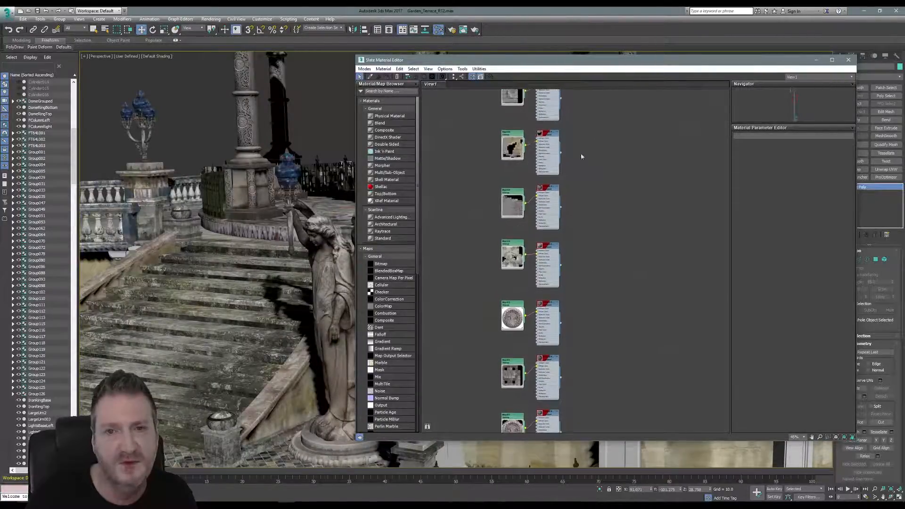
middle_drag(582, 153, 586, 224)
scroll(565, 170, up, 2)
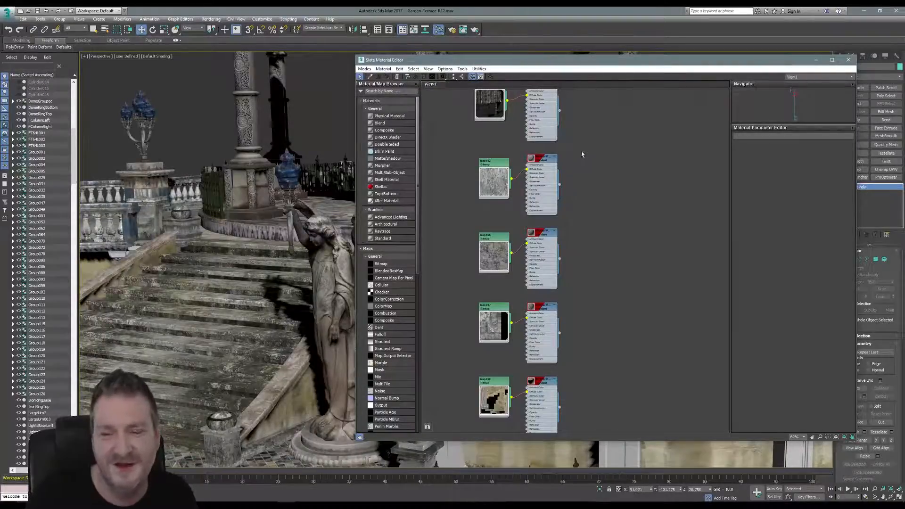
middle_drag(581, 151, 608, 195)
scroll(559, 206, up, 4)
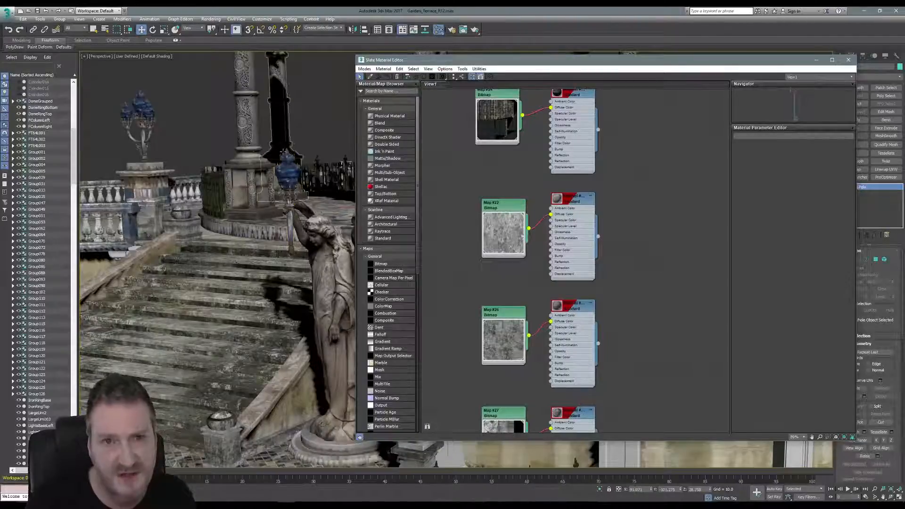
Step: Assign the standard material fed by the light grey stone bitmap, just below the dark one, to the selected bracket
middle_drag(326, 132, 162, 109)
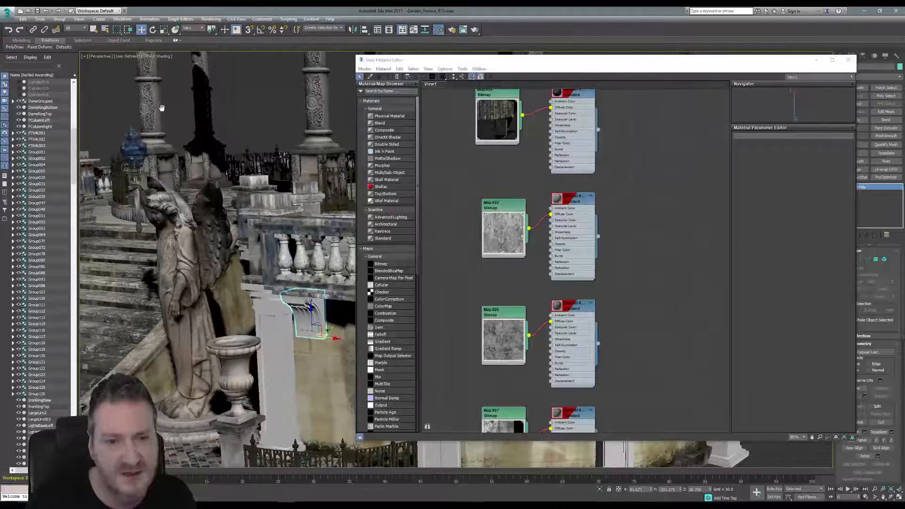
right_click(571, 203)
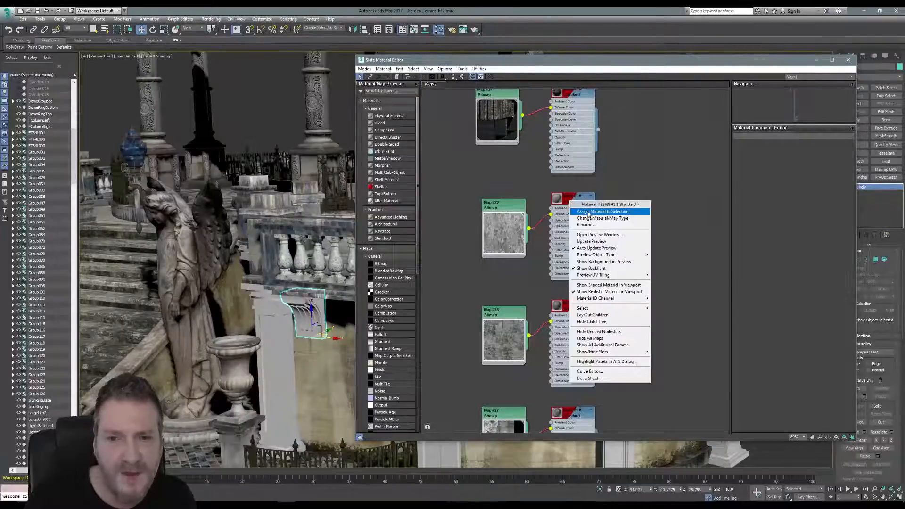
click(602, 211)
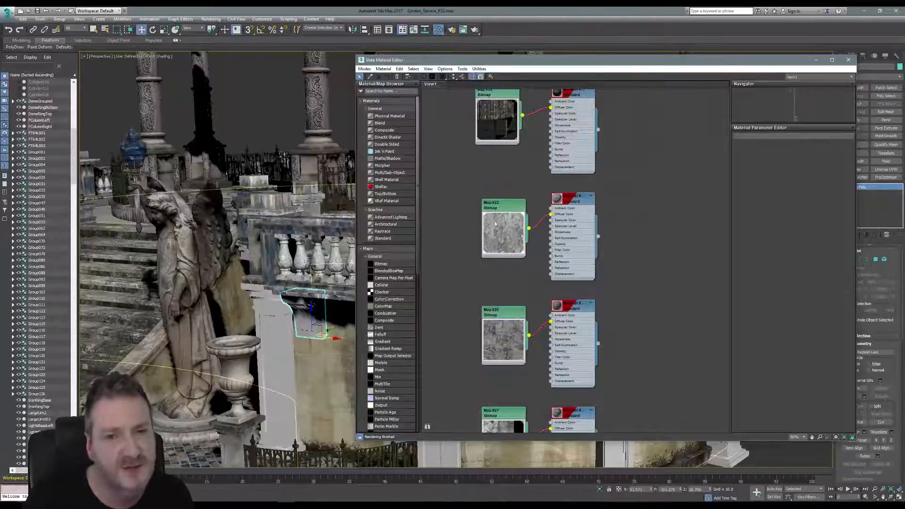
Step: Close the material editor and give the bracket a UVW Map modifier with Box mapping
click(848, 60)
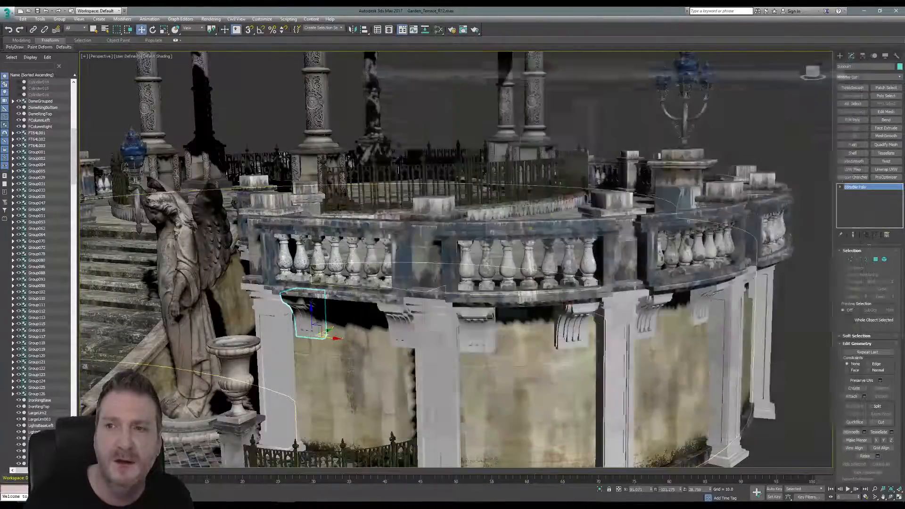
click(852, 170)
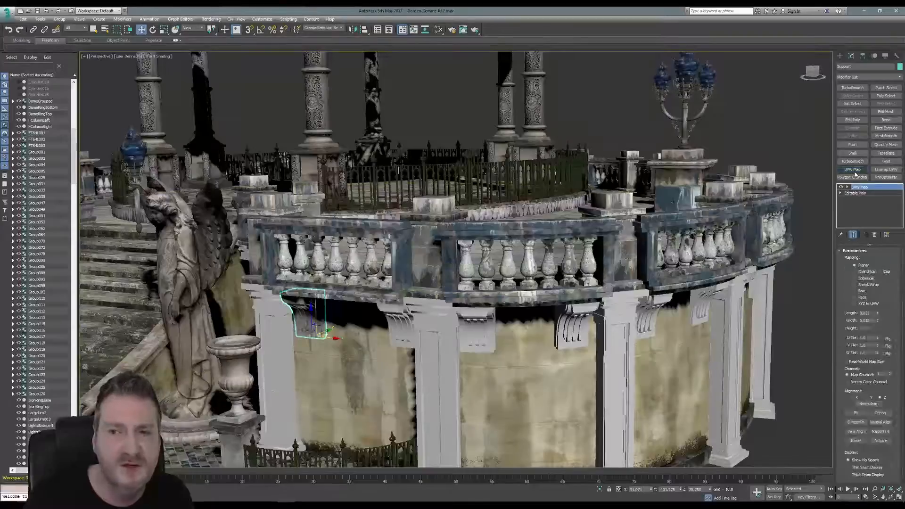
click(860, 292)
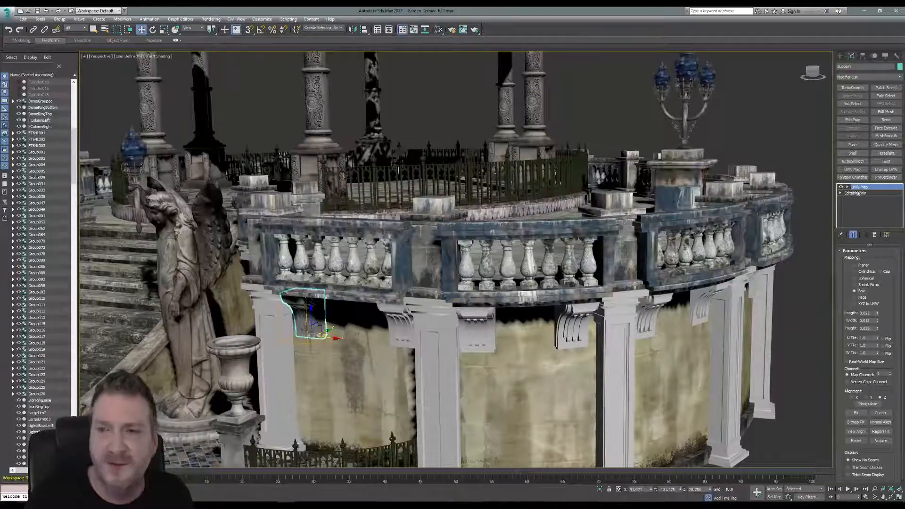
Step: Add an Unwrap UVW modifier to the bracket, hide its map and peel seams, and move its UVs to map channel 2
click(886, 170)
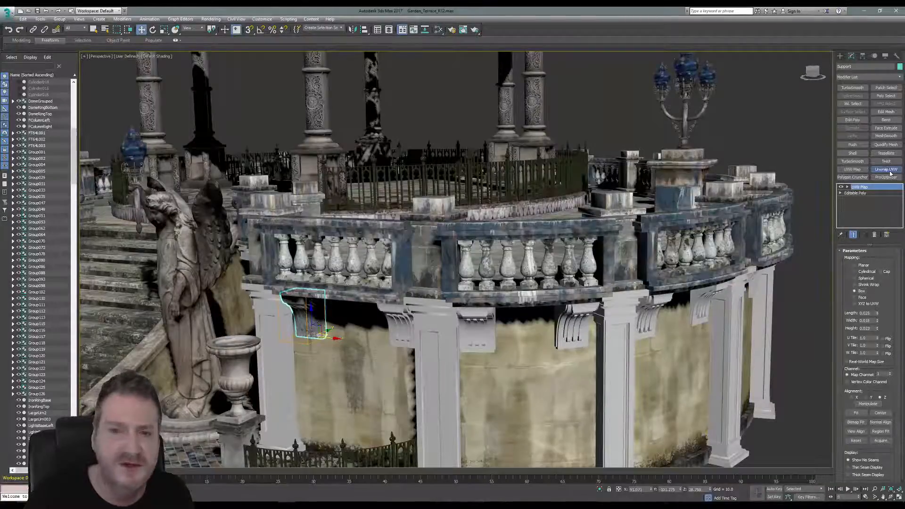
scroll(873, 377, down, 10)
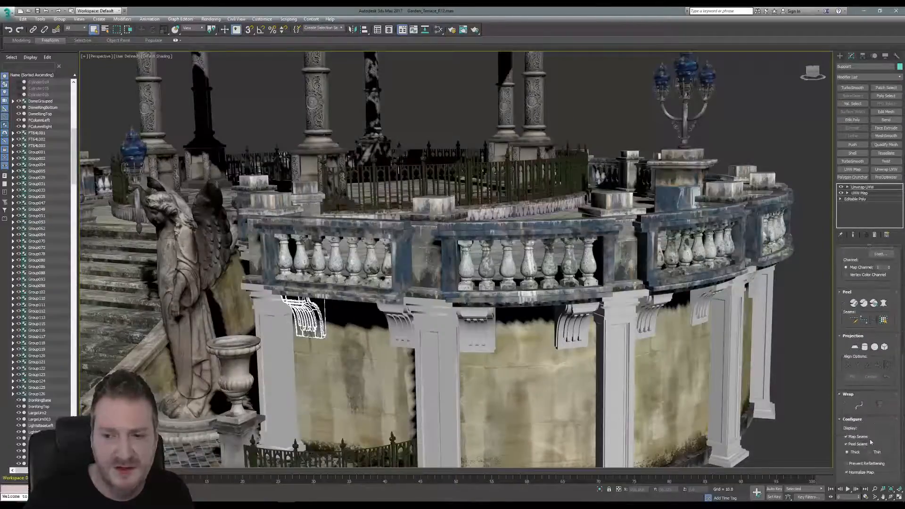
click(860, 437)
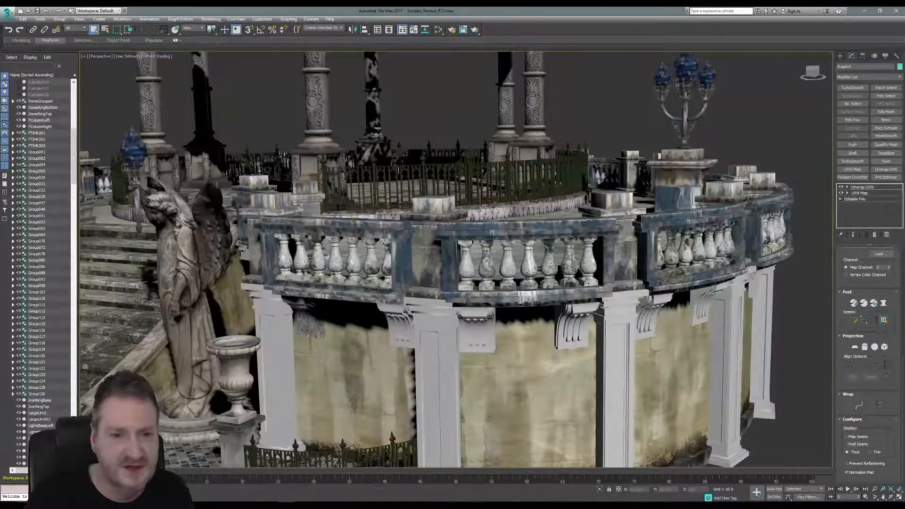
scroll(866, 339, up, 2)
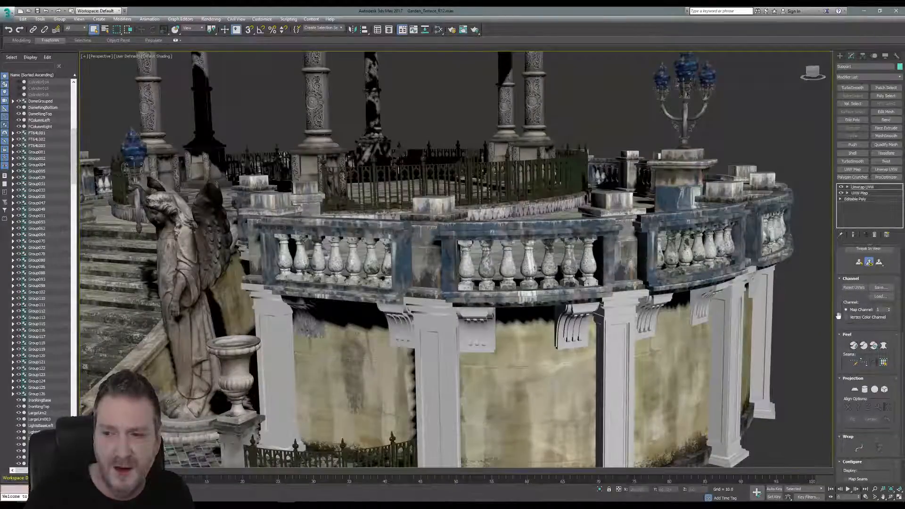
click(889, 310)
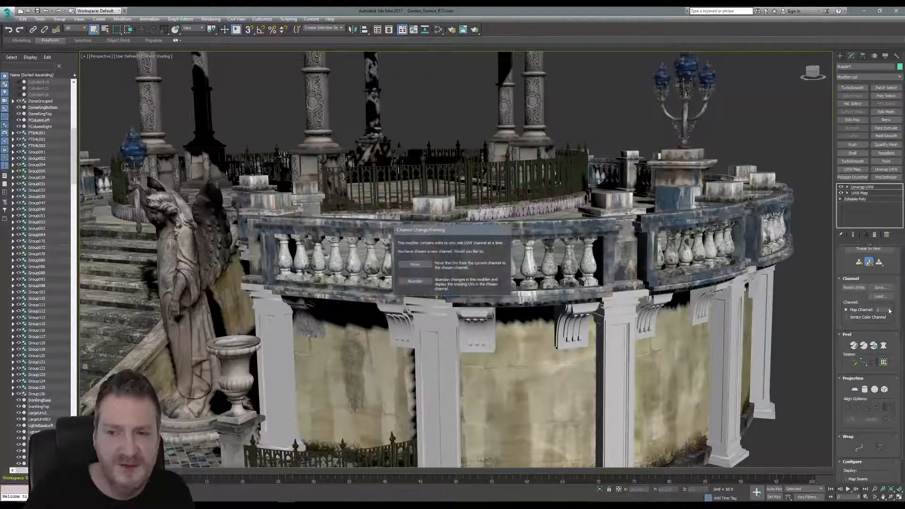
click(414, 265)
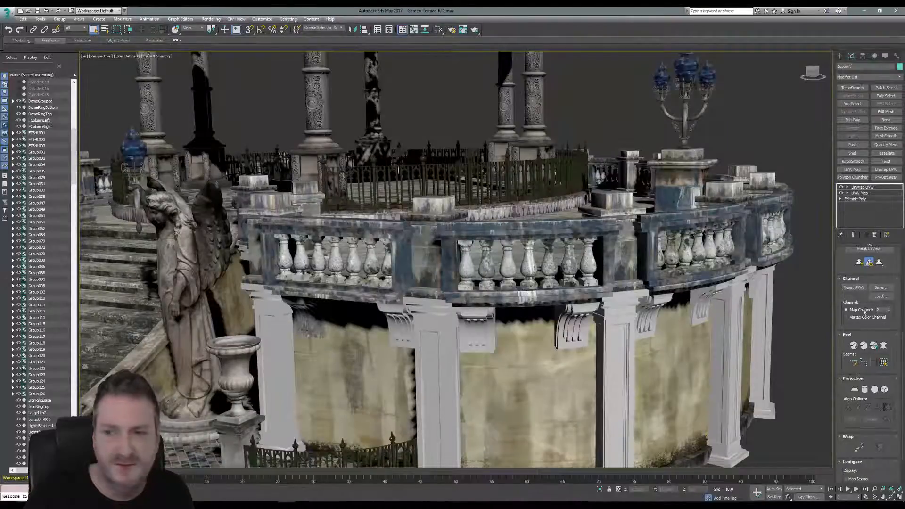
Step: Flatten-map all of the bracket's UV faces in the UV editor, then close it and leave sub-object editing
scroll(863, 311, up, 2)
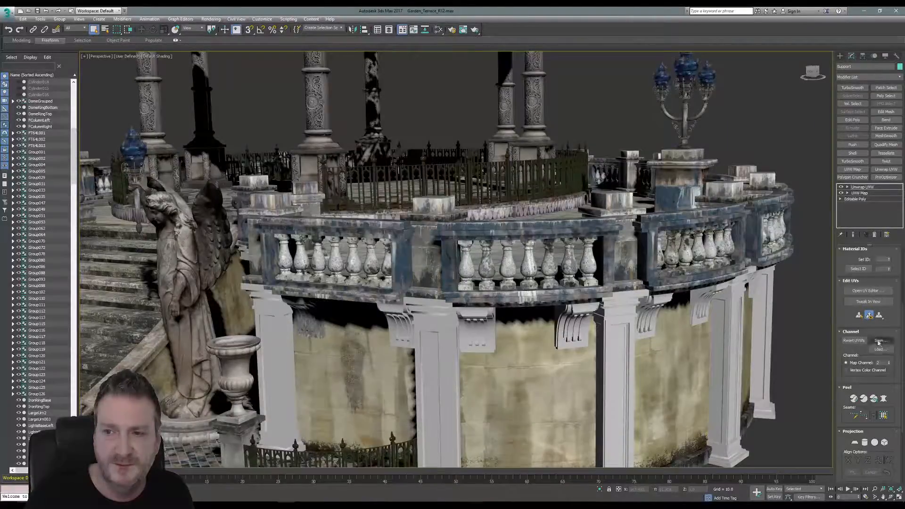
click(863, 293)
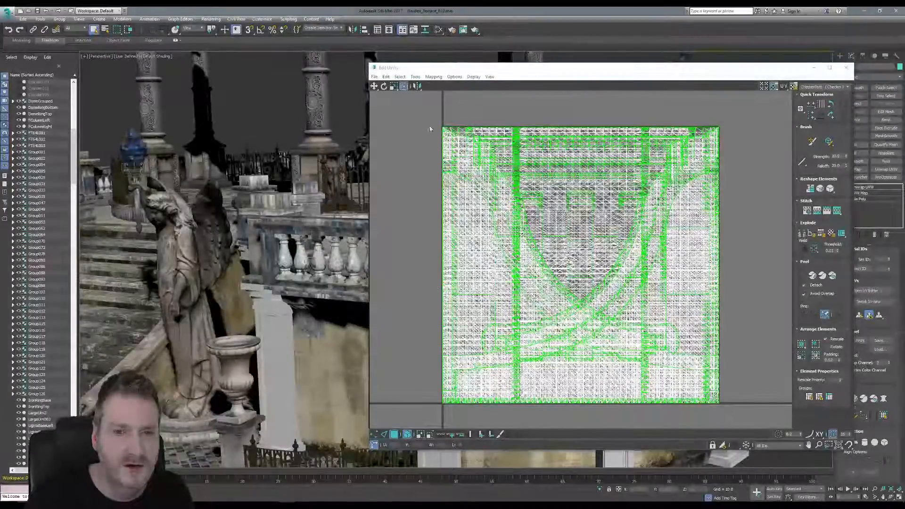
drag(428, 110, 741, 415)
click(434, 77)
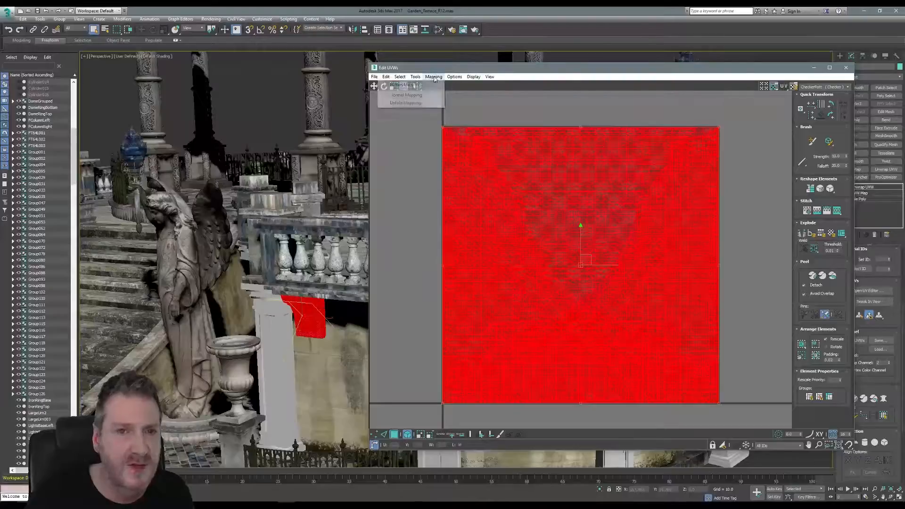
click(405, 85)
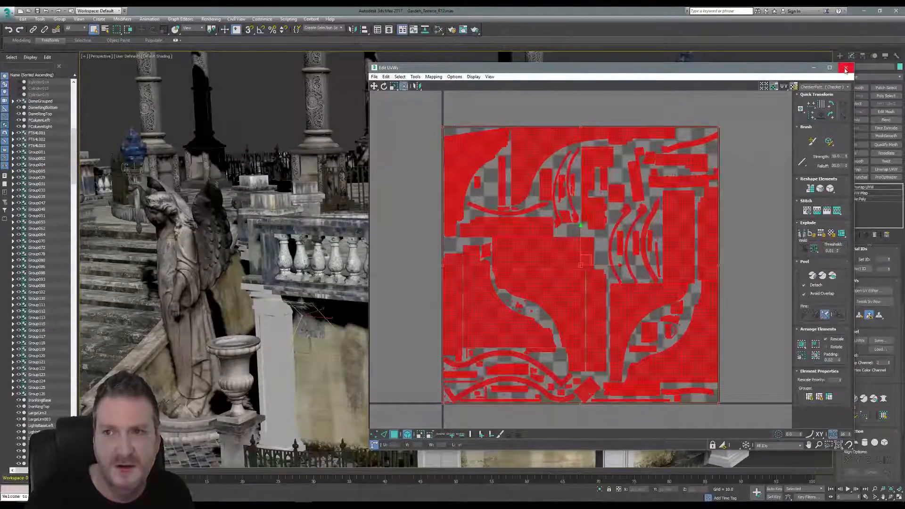
click(846, 69)
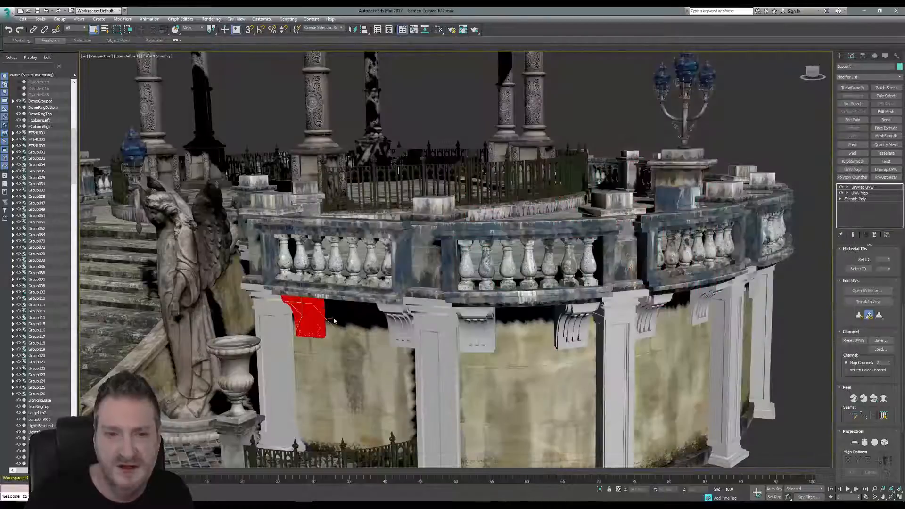
click(862, 187)
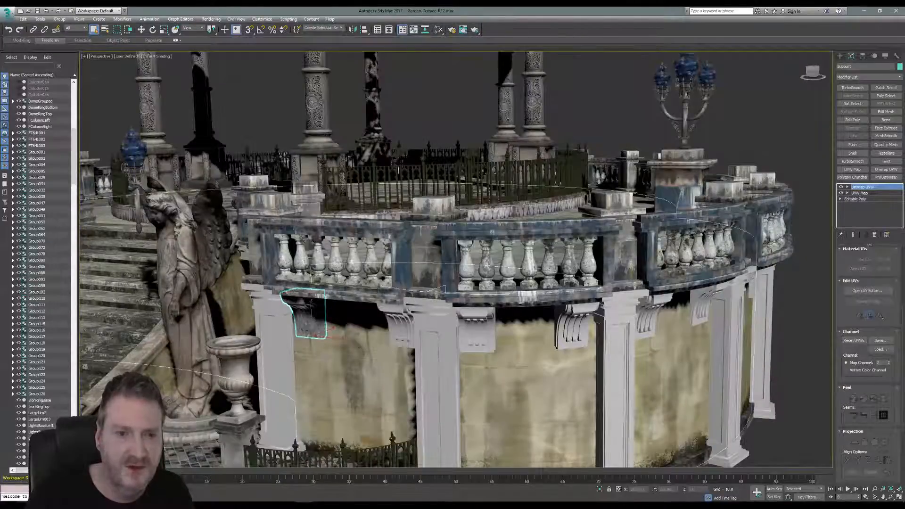
Step: Open Render To Texture for the bracket and set its object mapping coordinates to existing channel 2
click(210, 18)
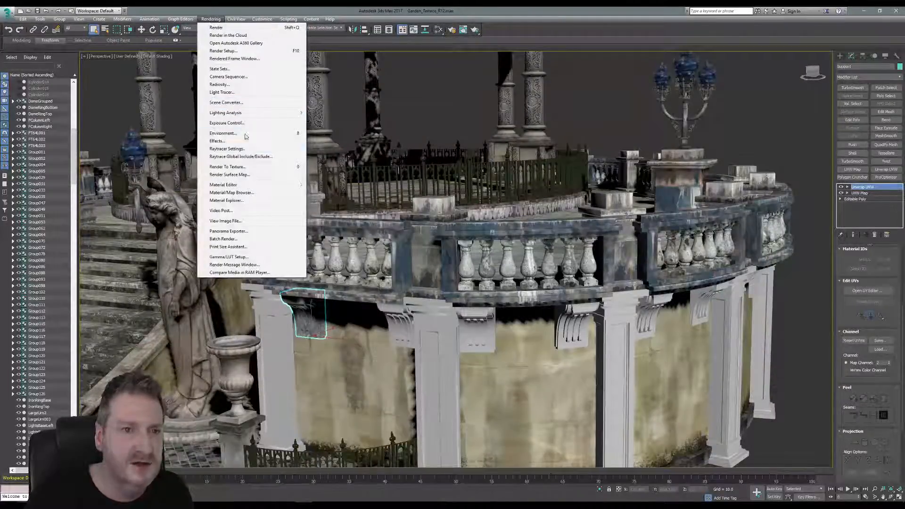
click(227, 166)
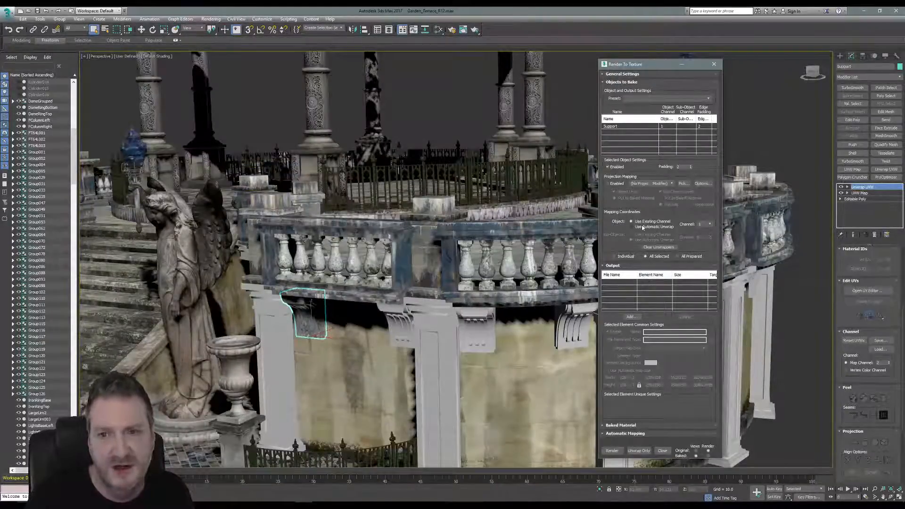
click(710, 224)
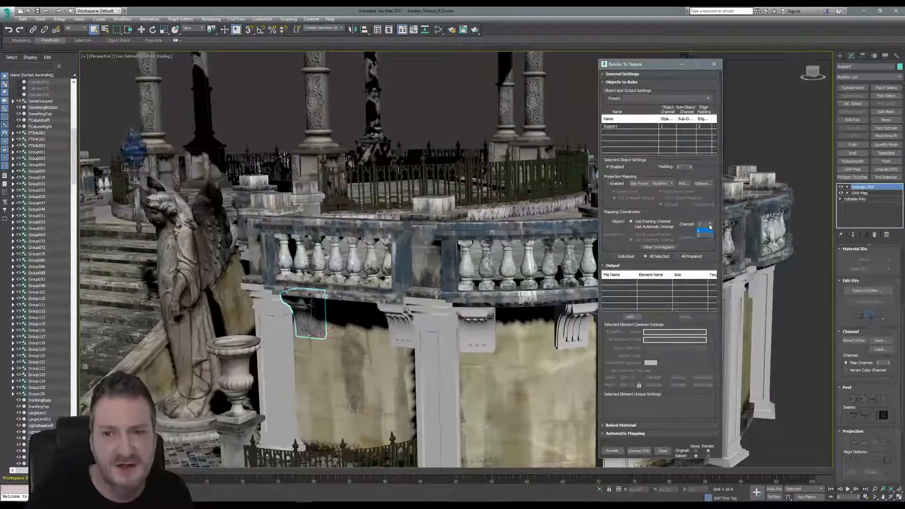
click(704, 235)
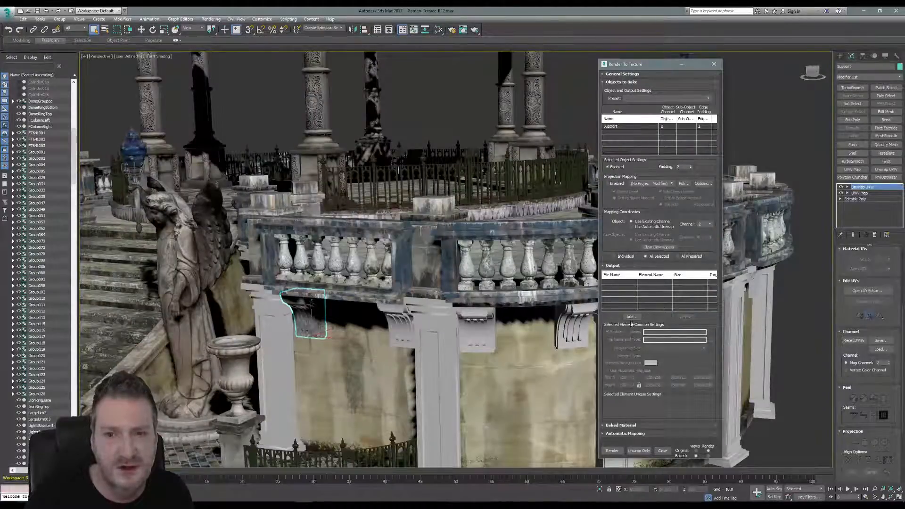
Step: Add a DiffuseMap output element for the bracket and set its size to 2048 x 2048
click(631, 317)
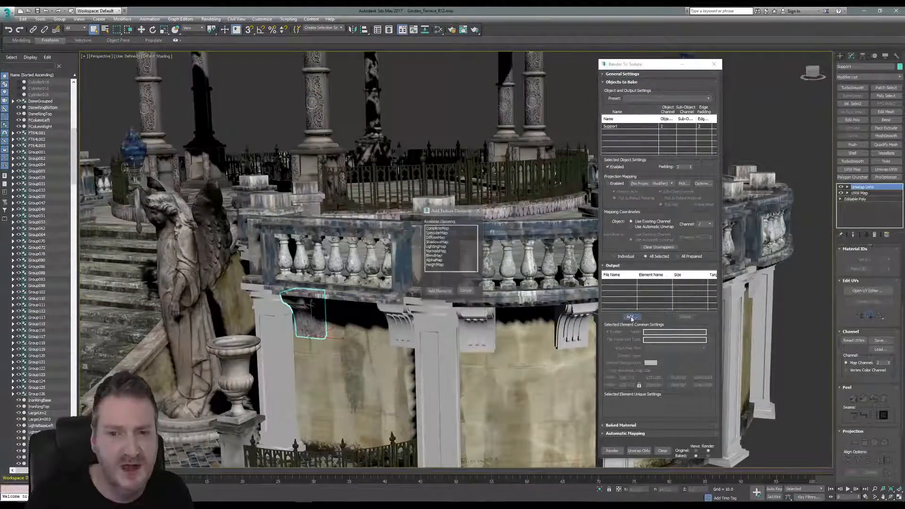
click(431, 238)
click(439, 292)
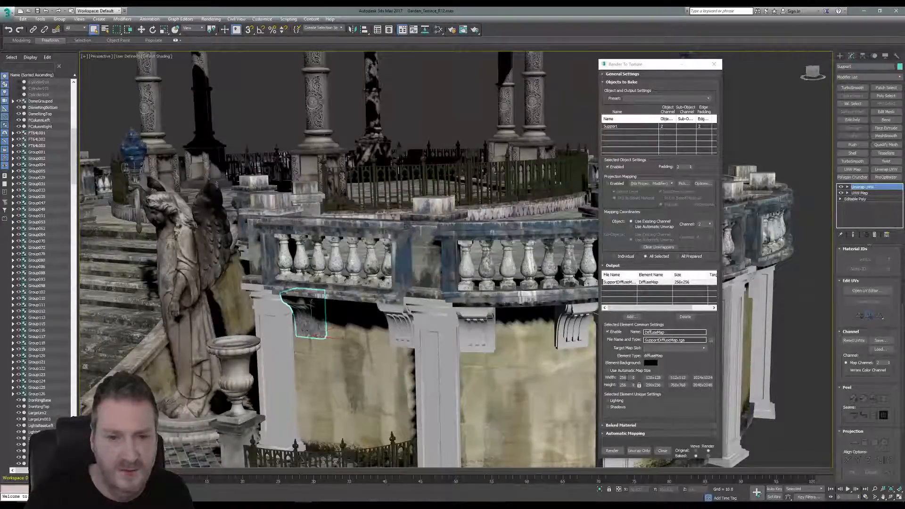
double_click(629, 377)
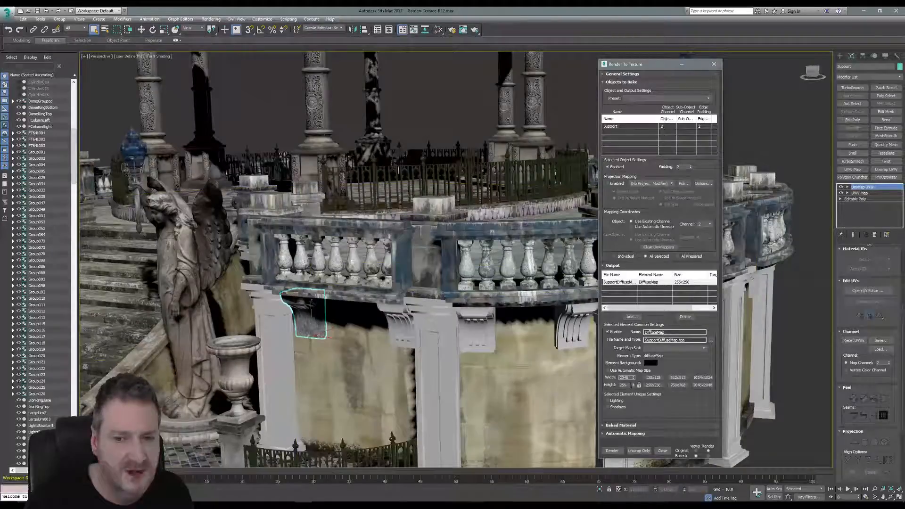
key(Tab)
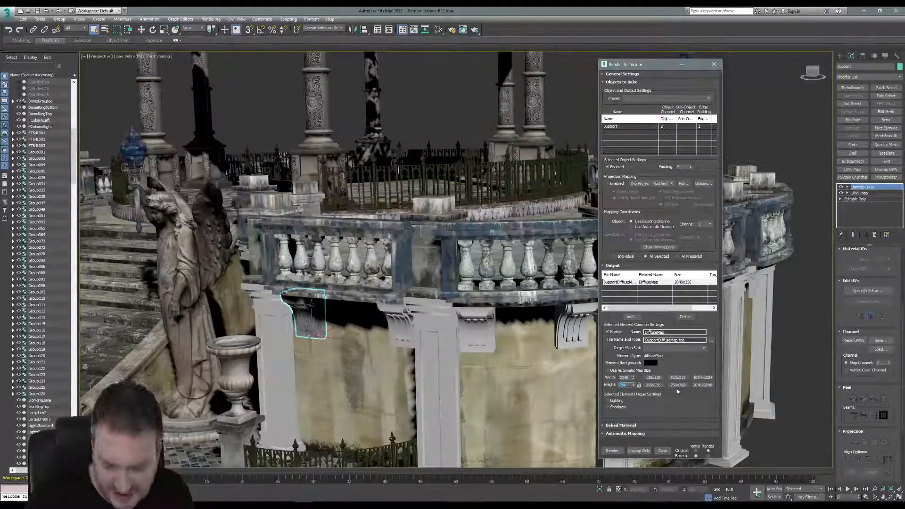
text(2048)
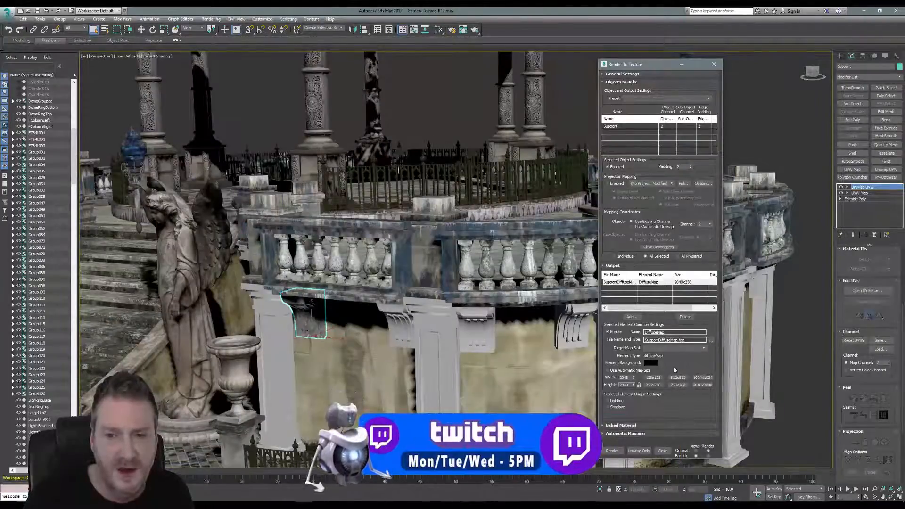
key(Return)
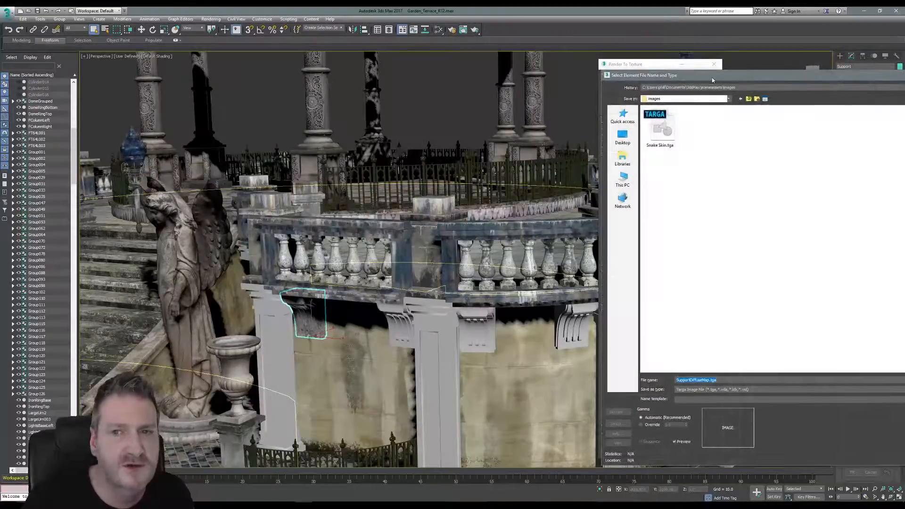
Step: Set the diffuse map's output file to a Targa image named Support in the Rework folder, accepting the 24-bit compressed settings
drag(713, 78, 353, 56)
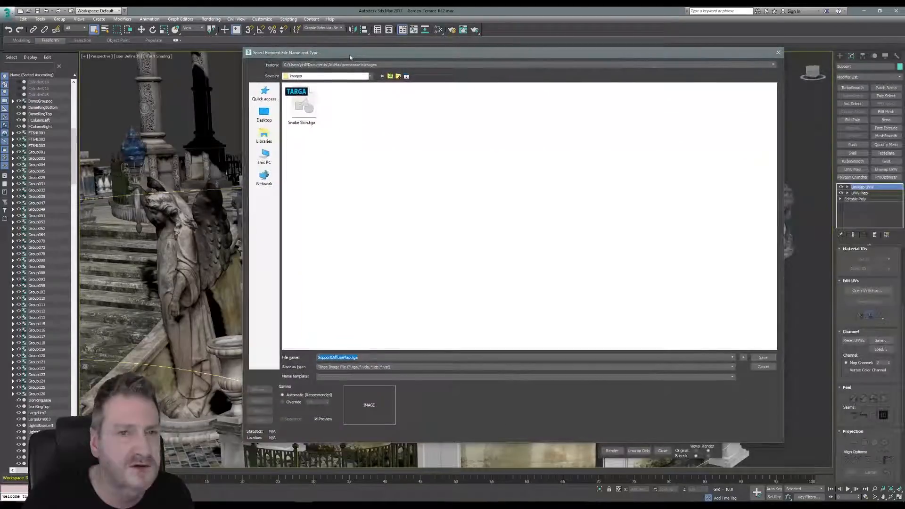
click(323, 66)
click(312, 77)
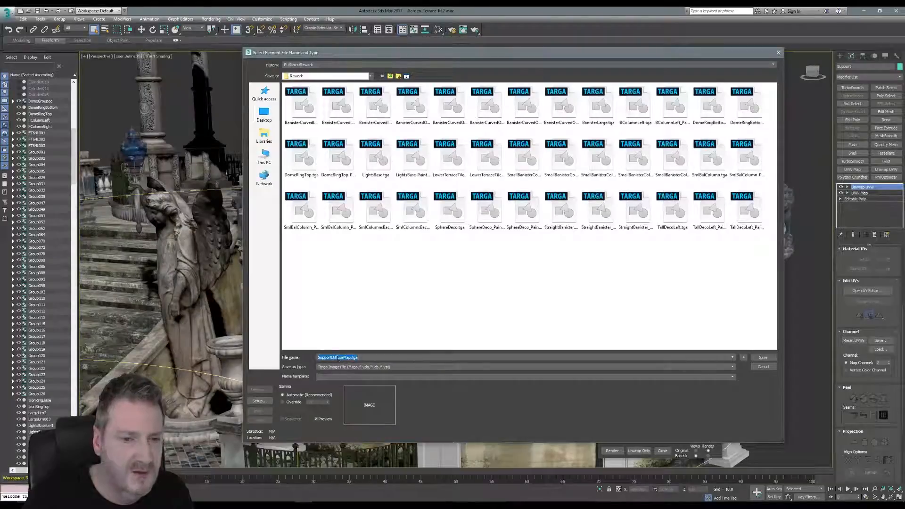
click(331, 357)
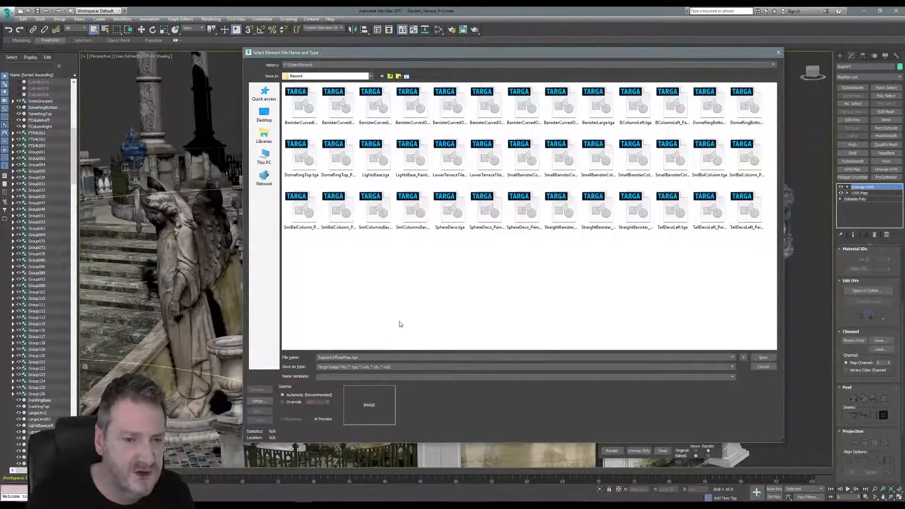
key(Delete)
key(Delete)
key(Delete)
key(Delete)
key(Delete)
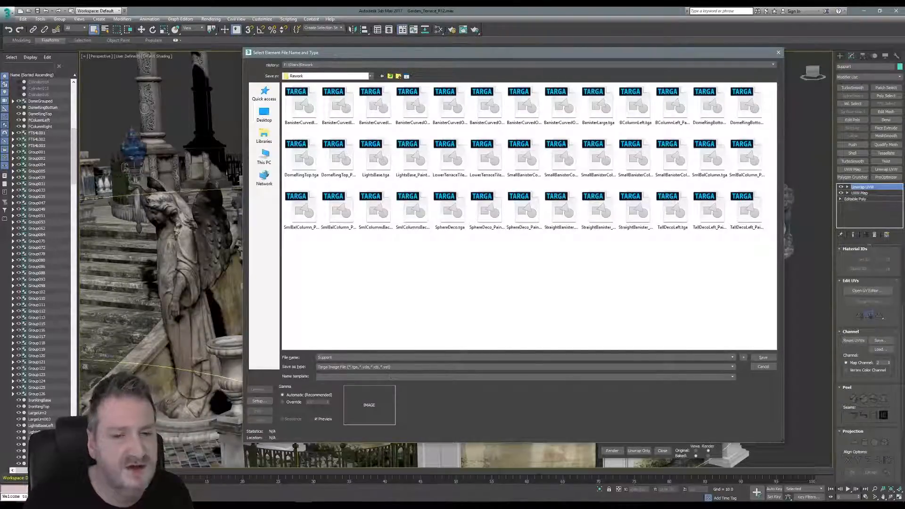
click(763, 358)
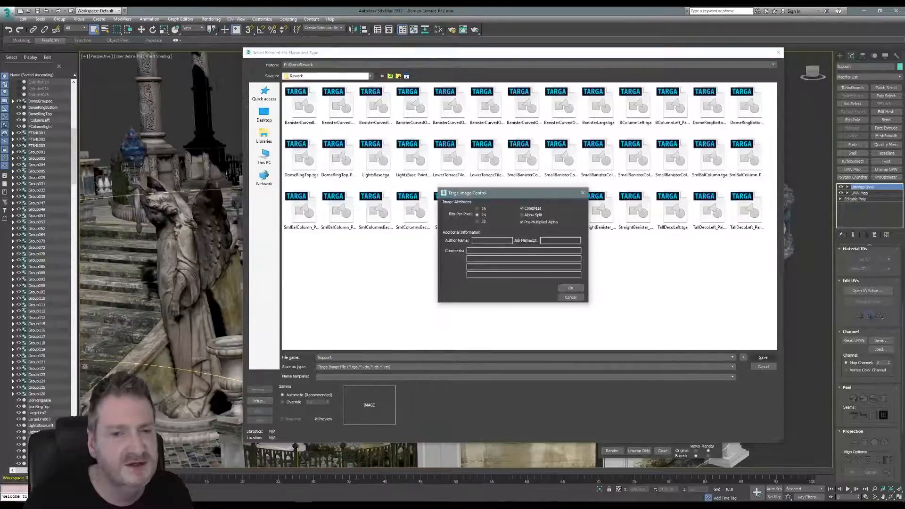
click(570, 287)
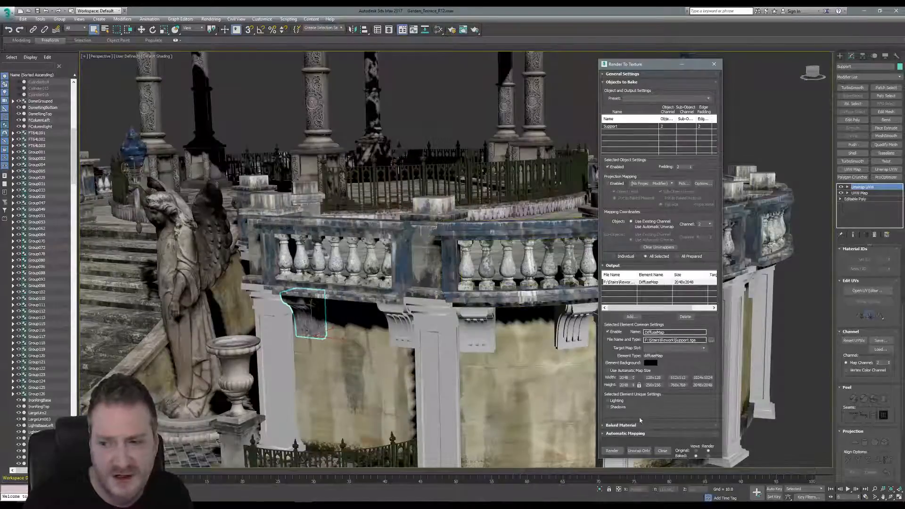
Step: Bake the bracket's diffuse map without a target map slot, then close the rendered image and Render To Texture
click(611, 450)
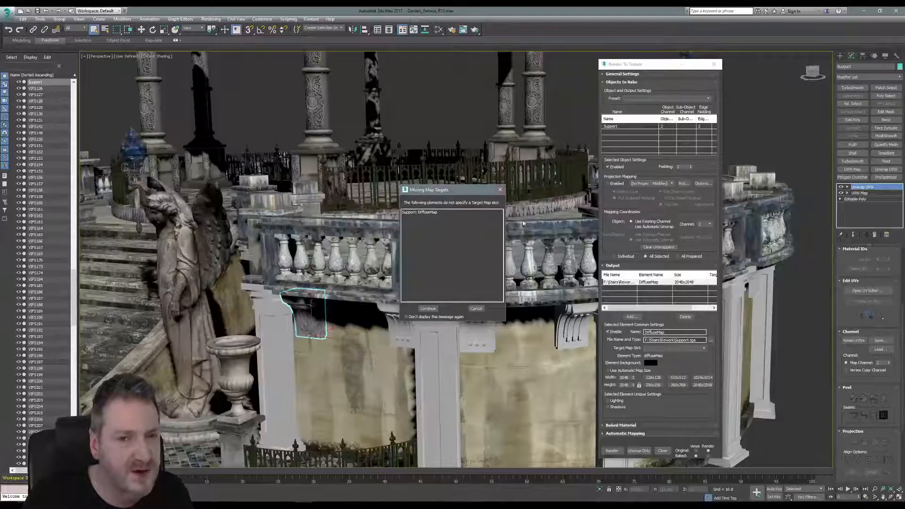
click(428, 308)
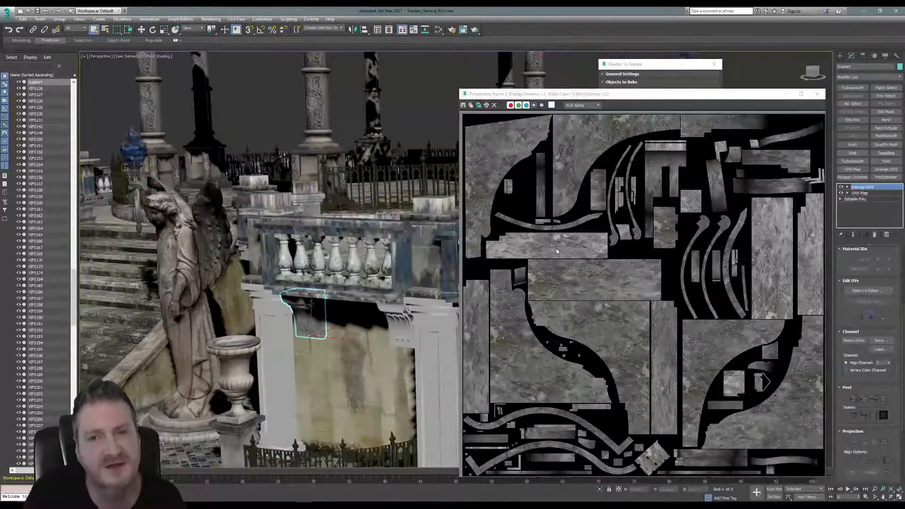
click(817, 94)
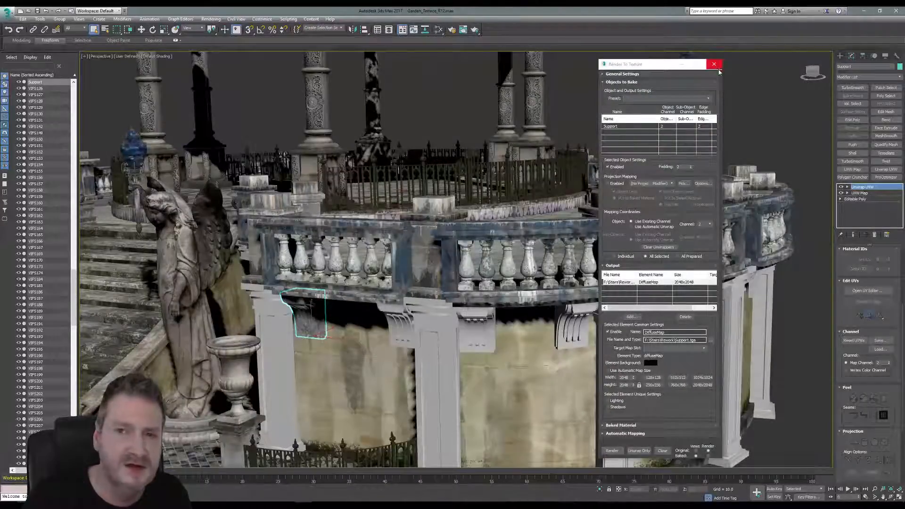
click(714, 65)
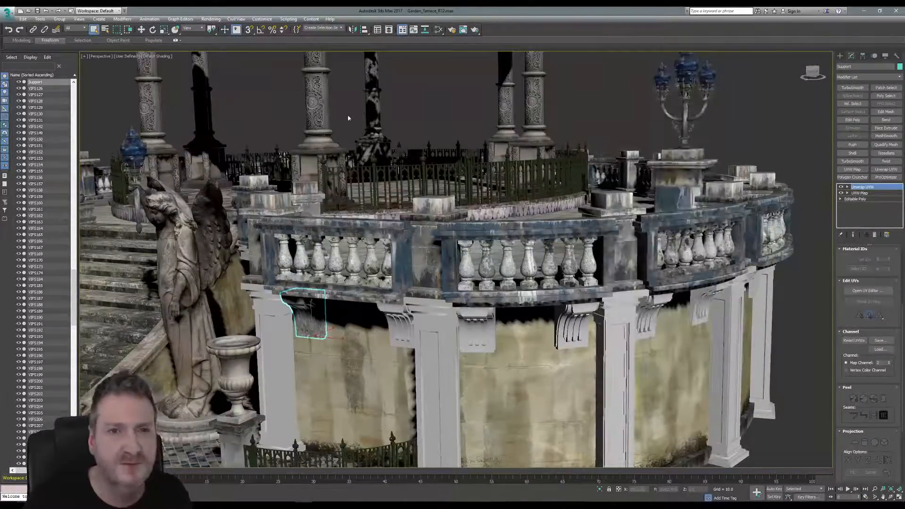
Step: Open the Slate Material Editor and add a new Standard material node below the last existing material
click(438, 30)
scroll(648, 256, down, 2)
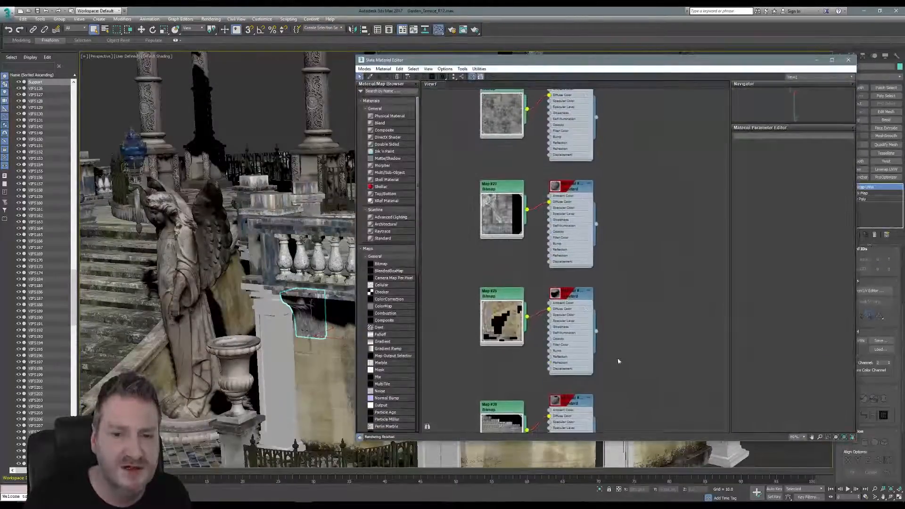
middle_drag(618, 362, 614, 101)
scroll(617, 265, down, 6)
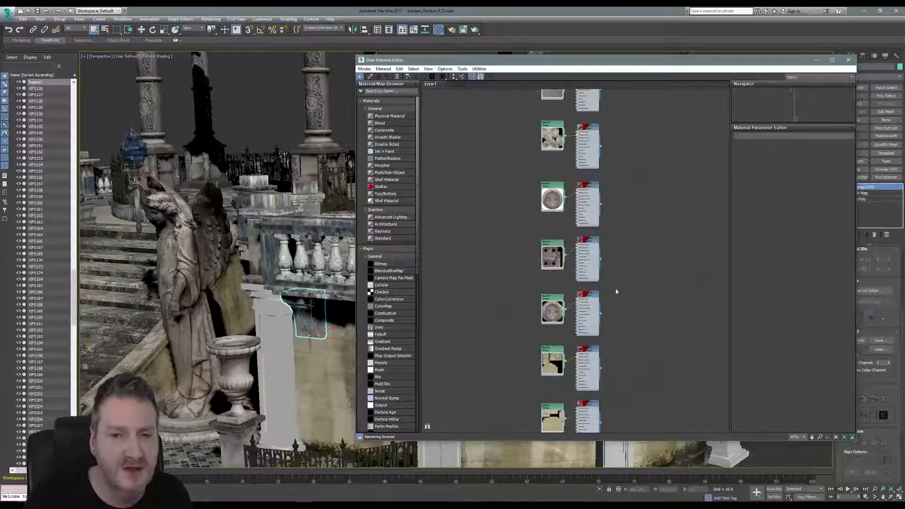
middle_drag(616, 292, 612, 170)
middle_drag(617, 383, 621, 155)
middle_drag(624, 333, 629, 101)
middle_drag(643, 380, 630, 168)
middle_drag(622, 351, 620, 175)
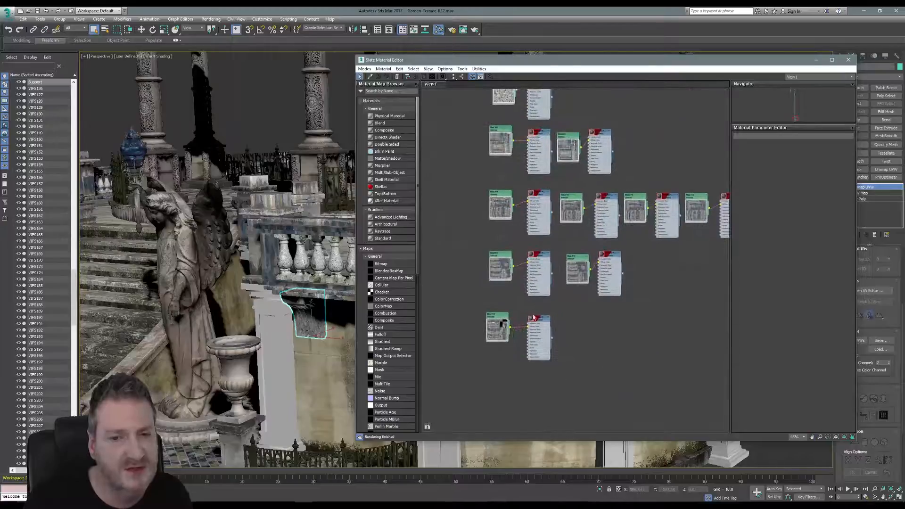
middle_drag(612, 342, 636, 279)
scroll(583, 315, up, 2)
scroll(589, 271, up, 1)
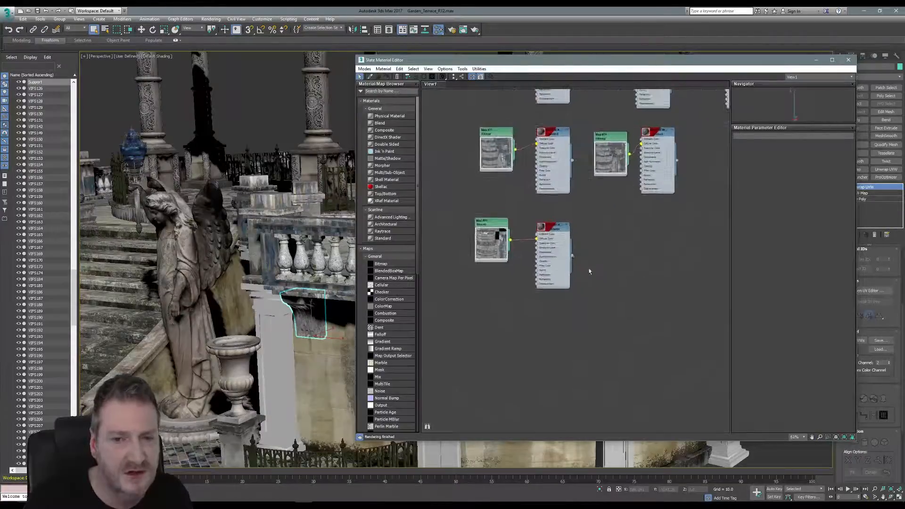
scroll(589, 271, up, 4)
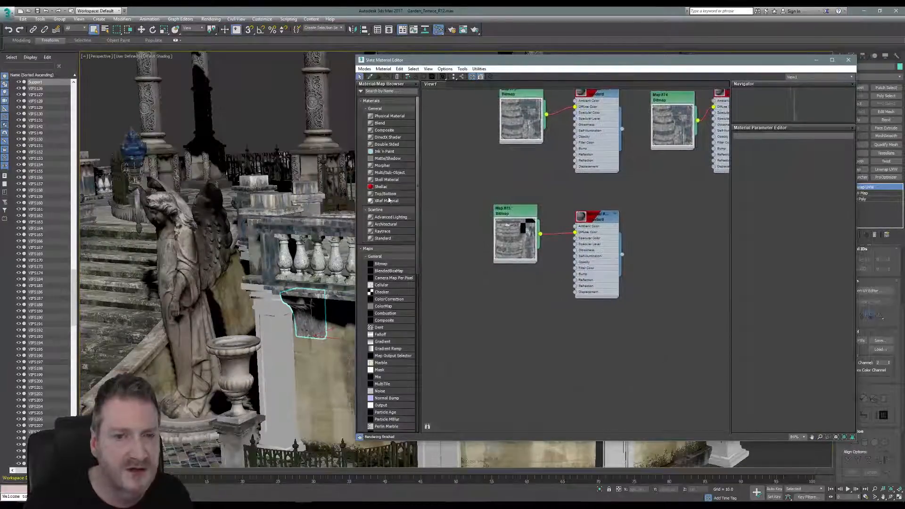
drag(386, 239, 602, 343)
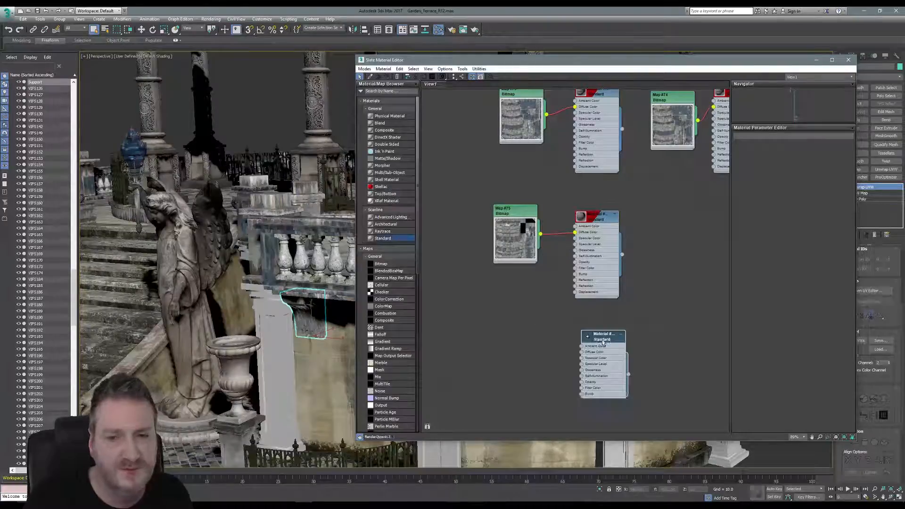
Step: Add a Bitmap map node that loads Support.tga from the Rework folder
click(381, 264)
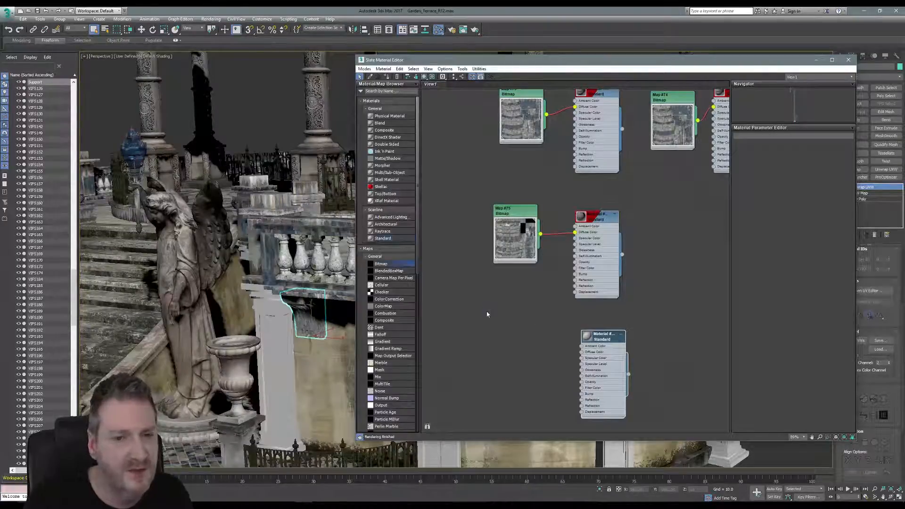
drag(487, 314, 485, 314)
drag(292, 14, 505, 59)
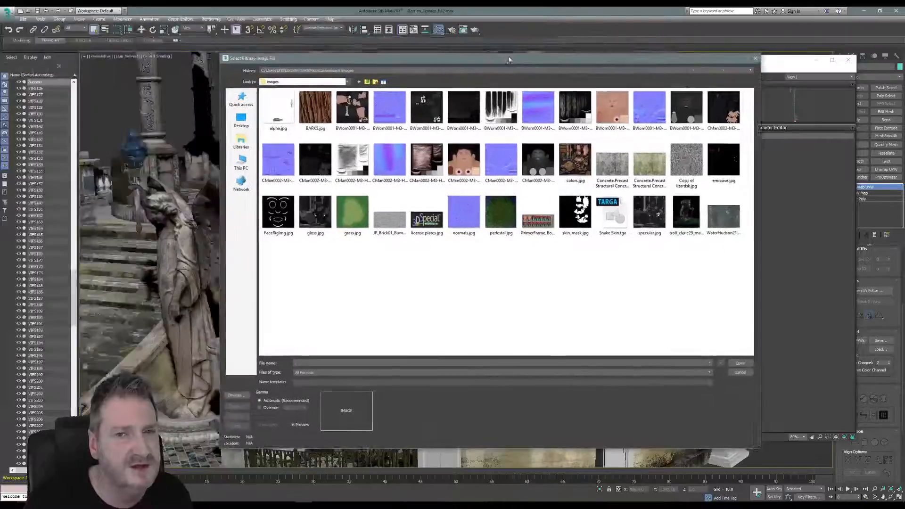
click(309, 69)
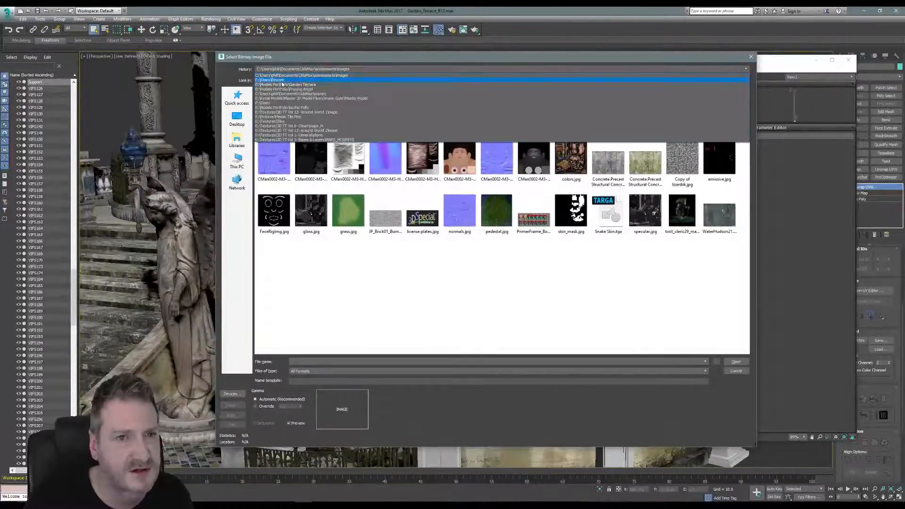
click(282, 80)
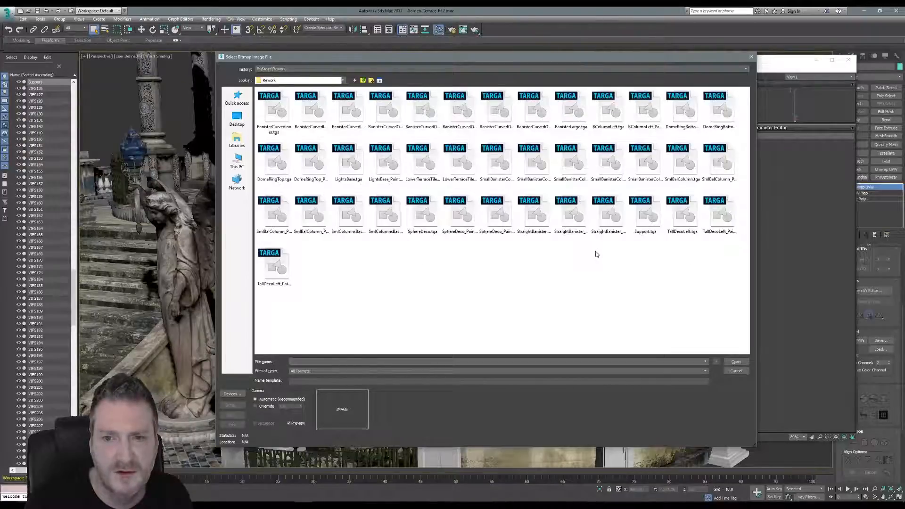
click(652, 215)
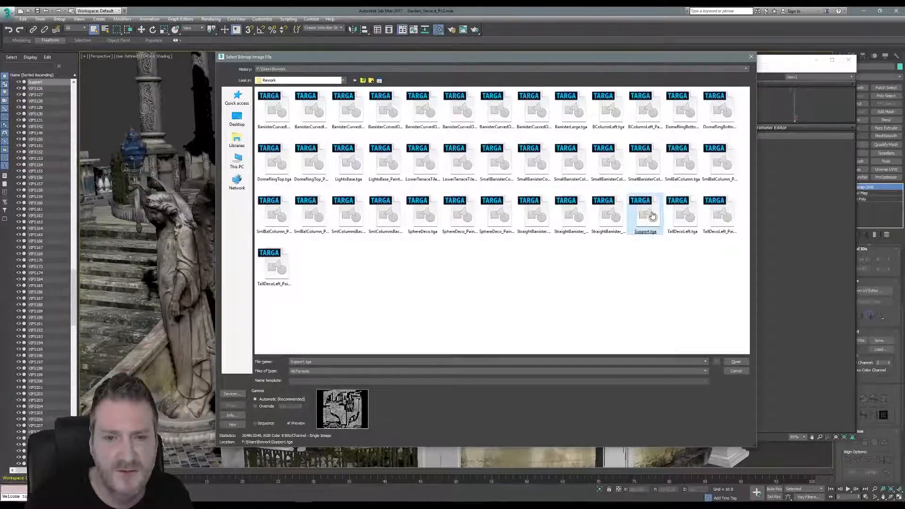
double_click(652, 215)
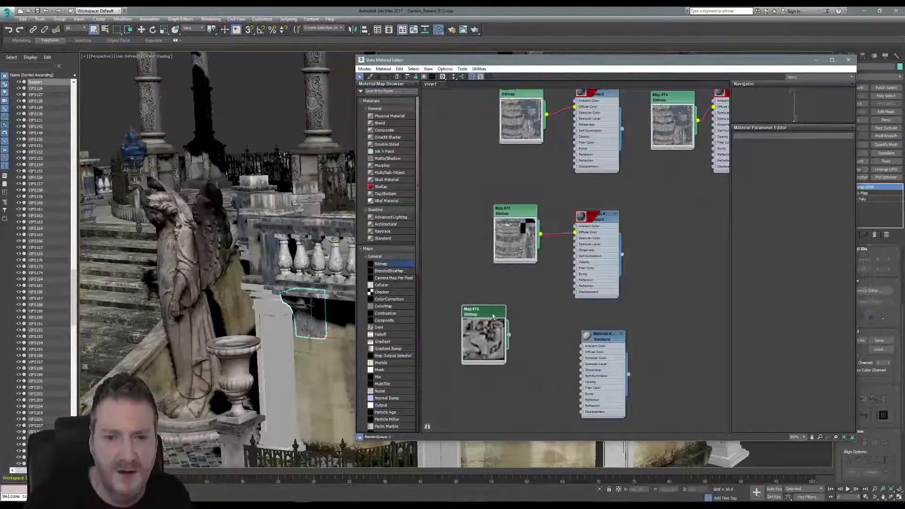
Step: Align the new bitmap and material nodes and connect the bitmap to the material's Diffuse Color
drag(493, 317, 531, 336)
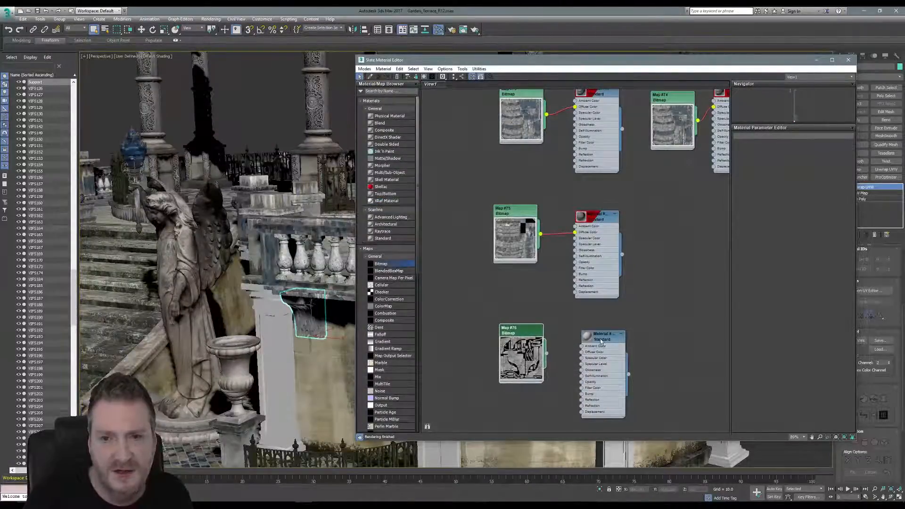
drag(601, 342, 594, 335)
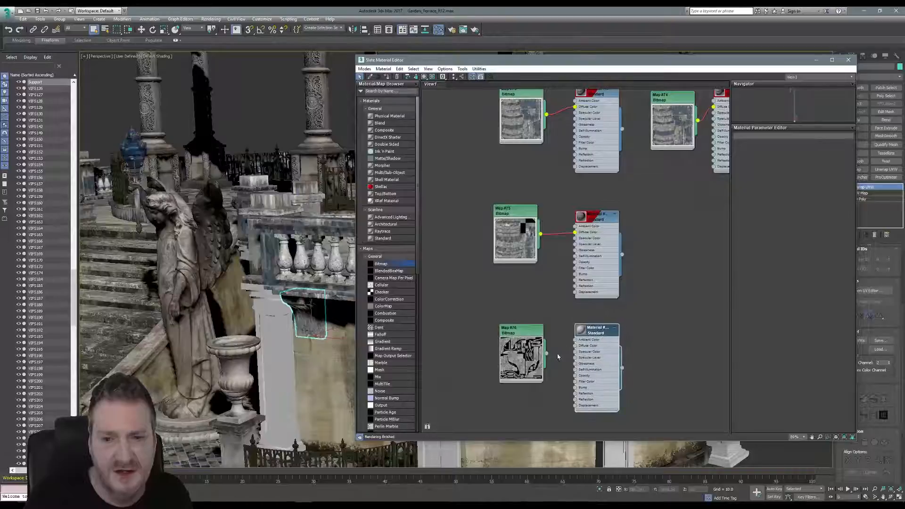
drag(546, 353, 577, 348)
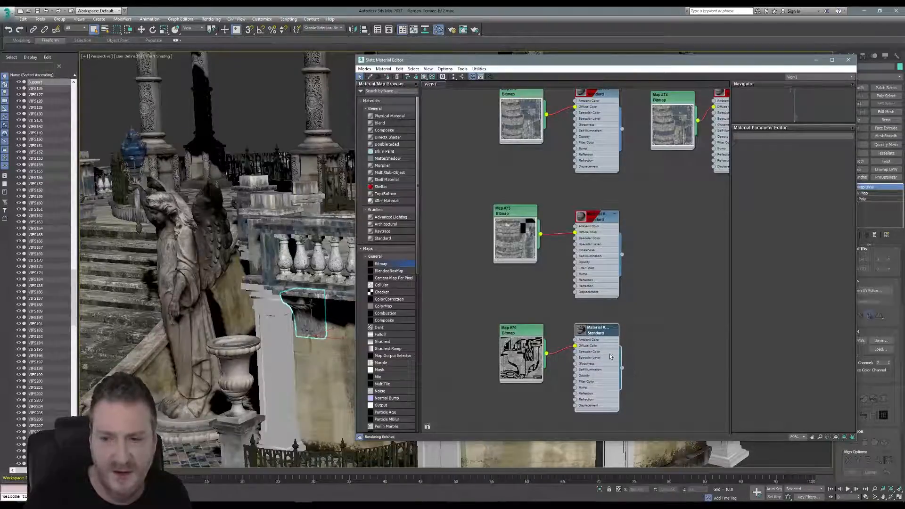
Step: Turn on shaded and realistic viewport display for the new material, assign it to the selected bracket, and close the material editor
right_click(592, 331)
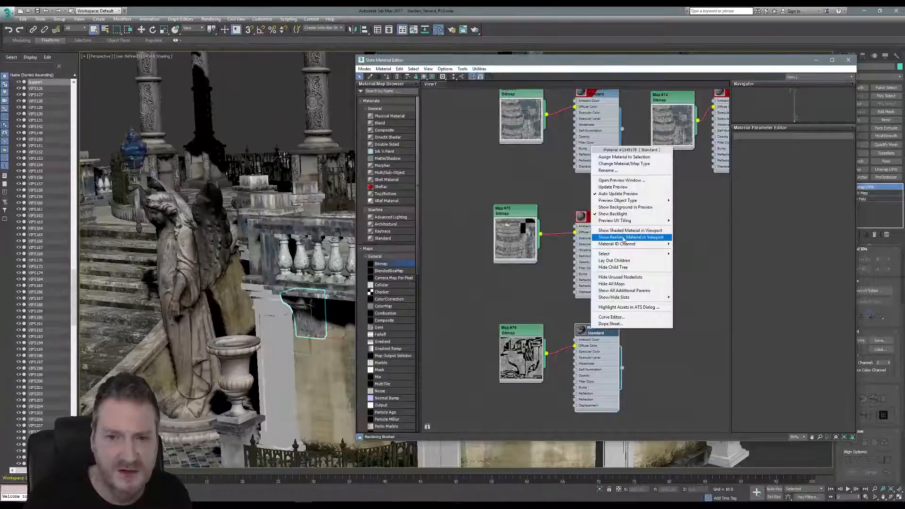
click(623, 238)
right_click(607, 331)
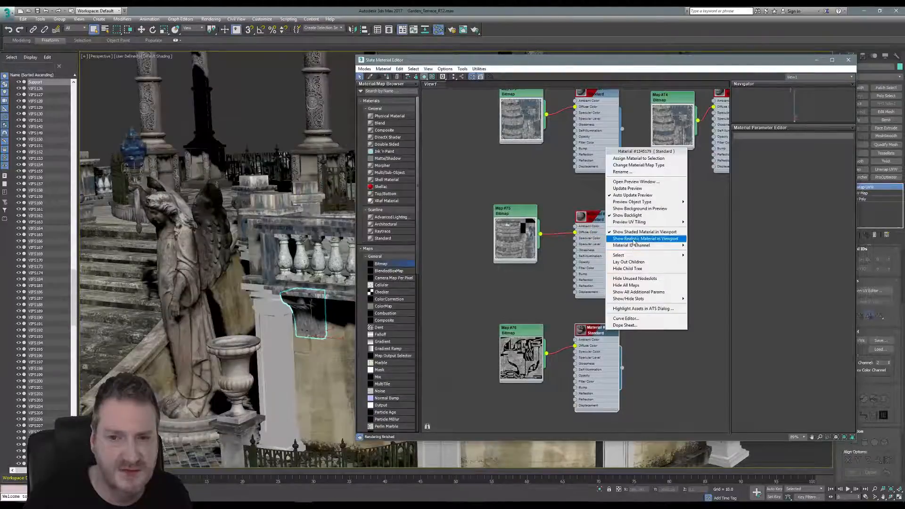
click(634, 239)
right_click(581, 326)
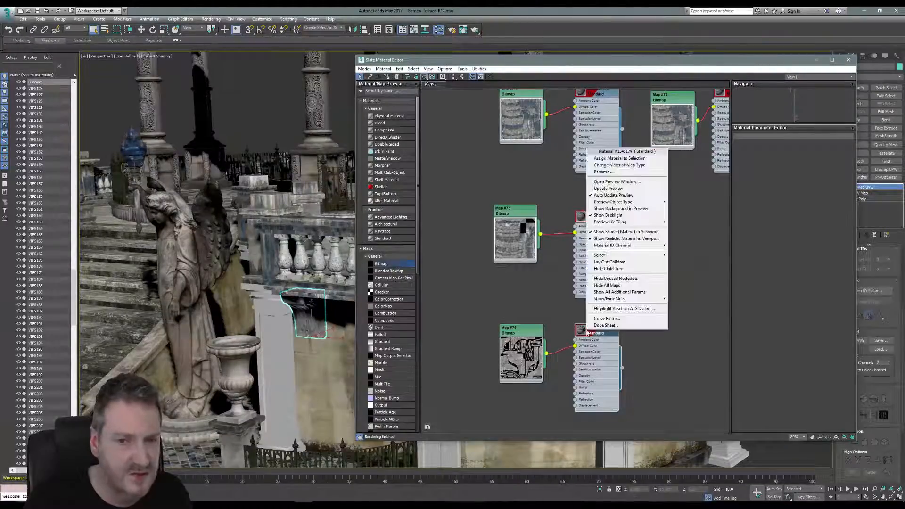
click(608, 164)
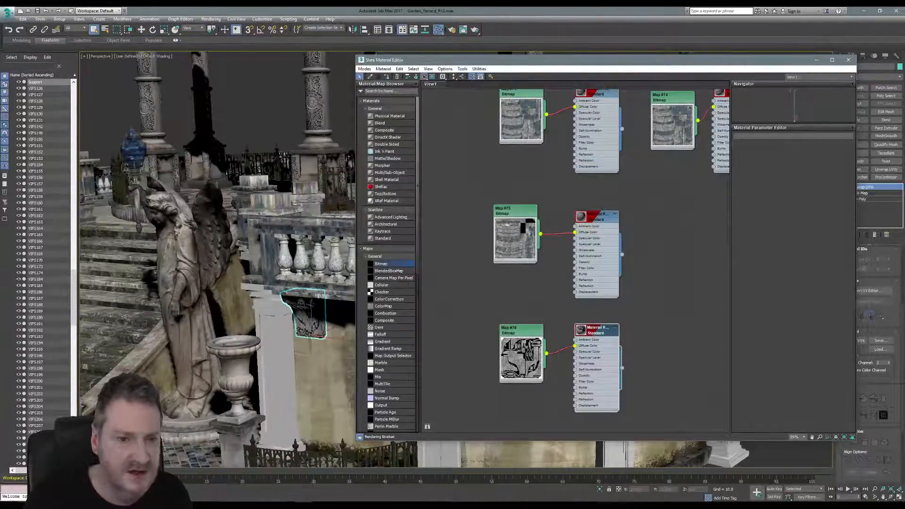
scroll(313, 321, up, 4)
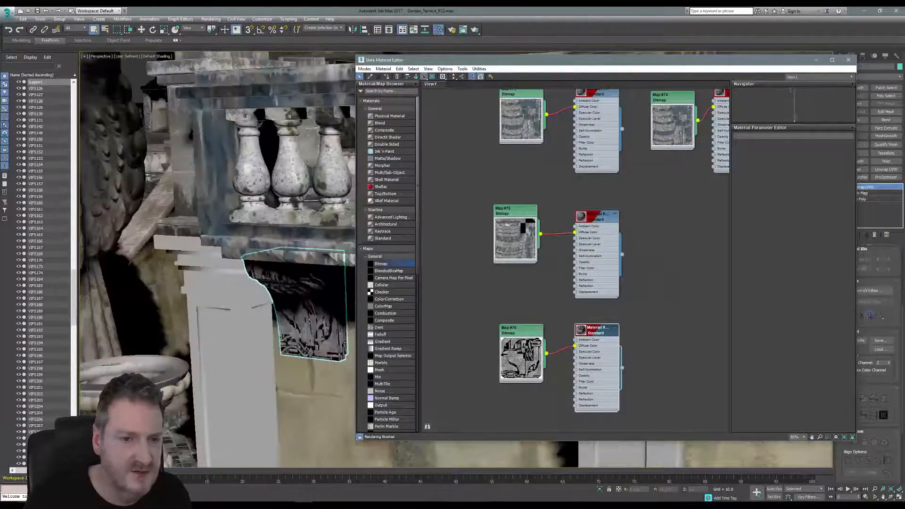
click(849, 60)
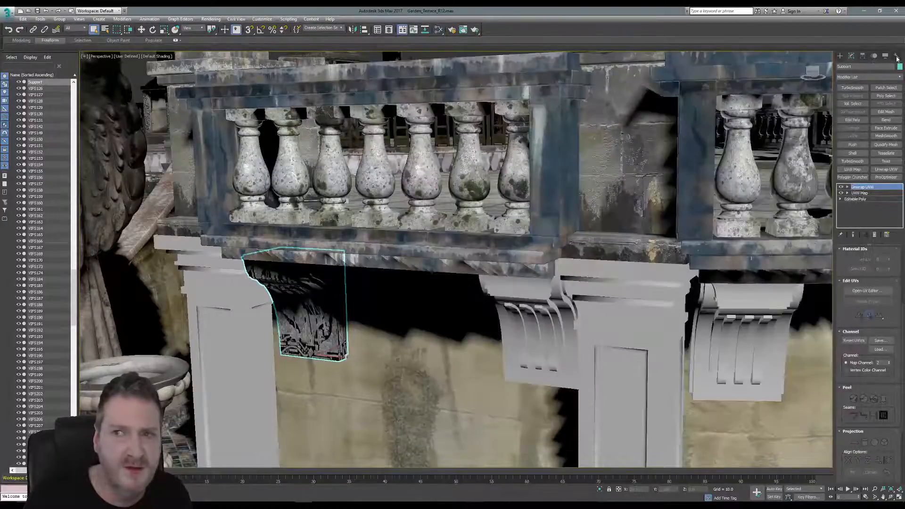
Step: Open Channel Info for the bracket and copy its map channel 2 onto map channel 1
click(897, 58)
click(872, 200)
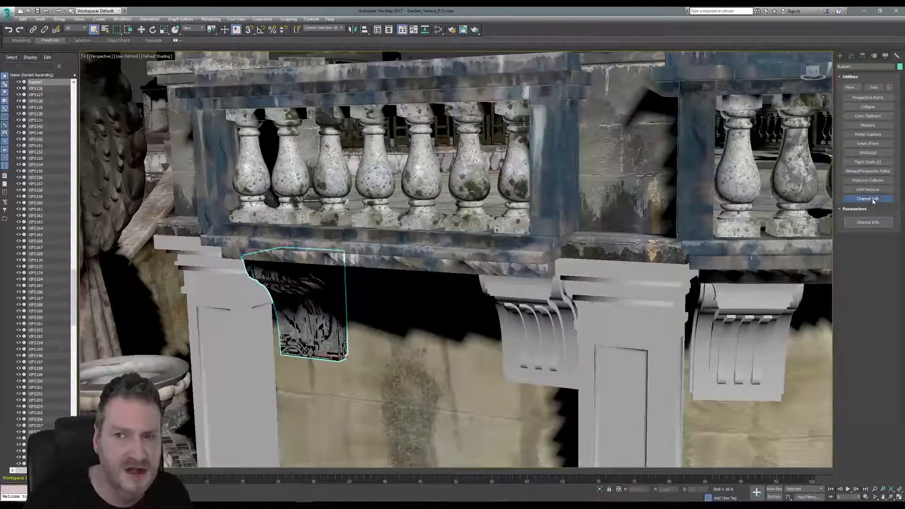
click(867, 222)
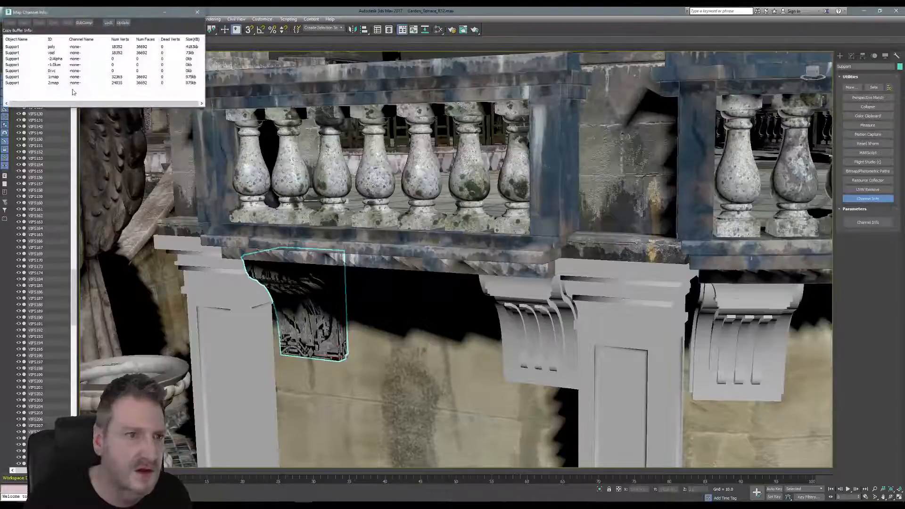
right_click(56, 84)
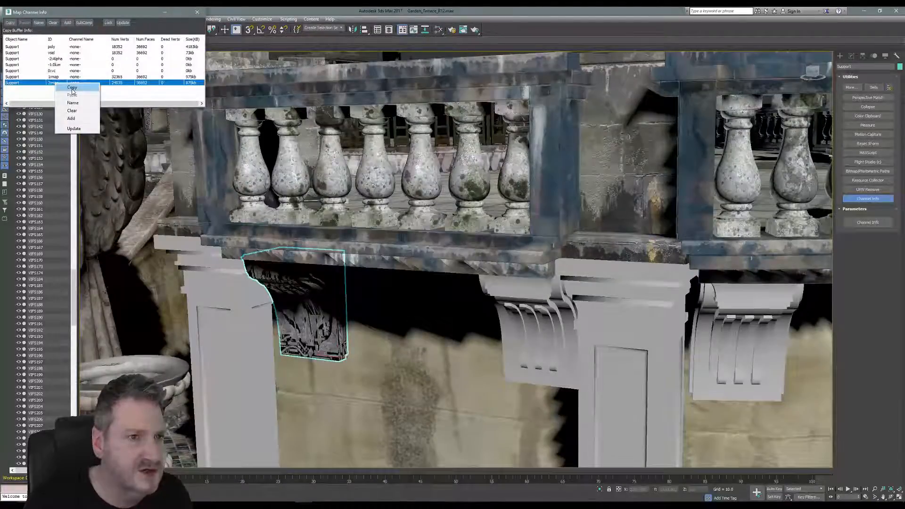
click(73, 88)
click(61, 76)
right_click(61, 76)
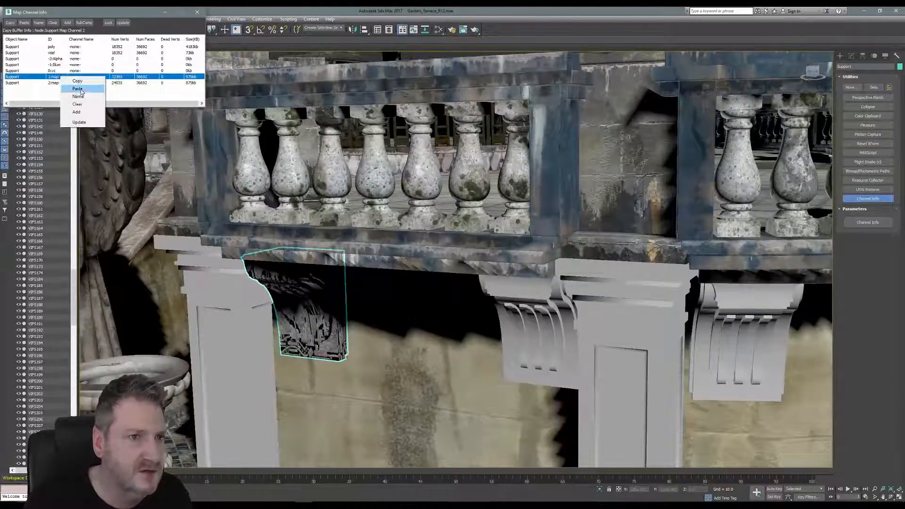
click(77, 88)
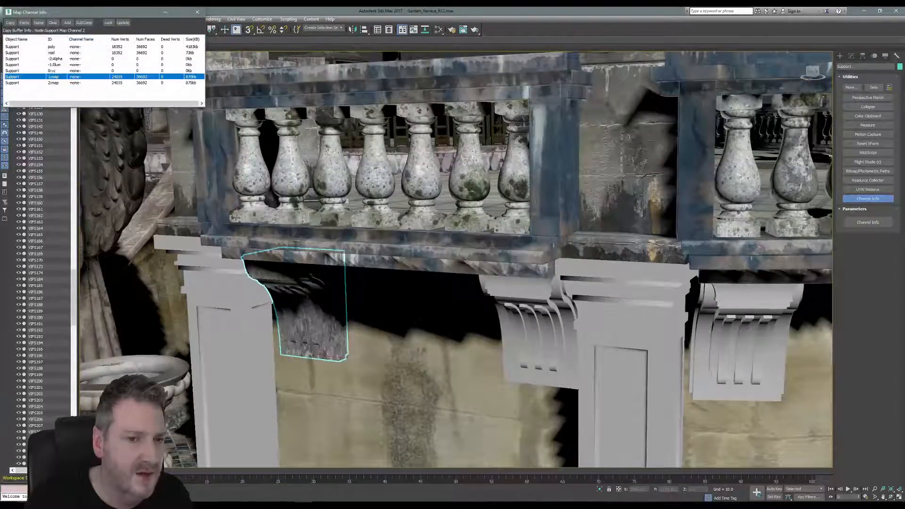
Step: Clear the bracket's map channel 2 and close the Map Channel Info window
click(60, 83)
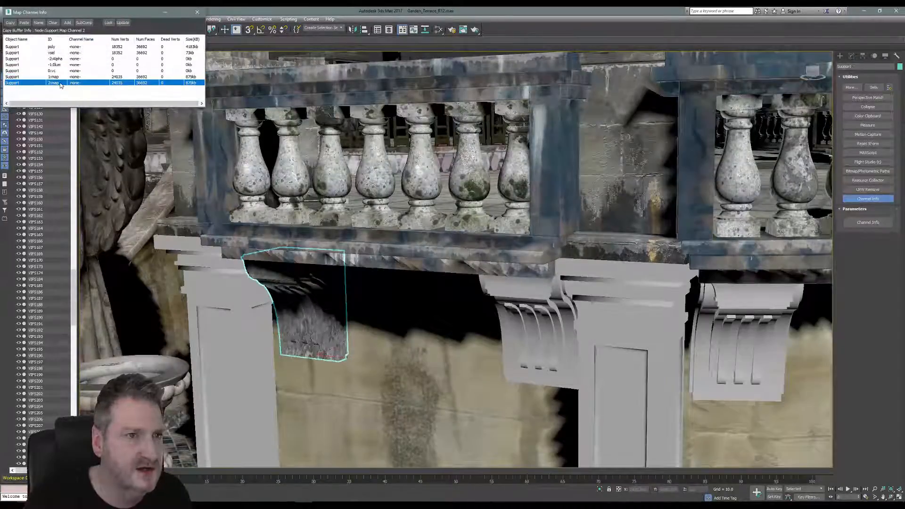
right_click(59, 83)
click(76, 111)
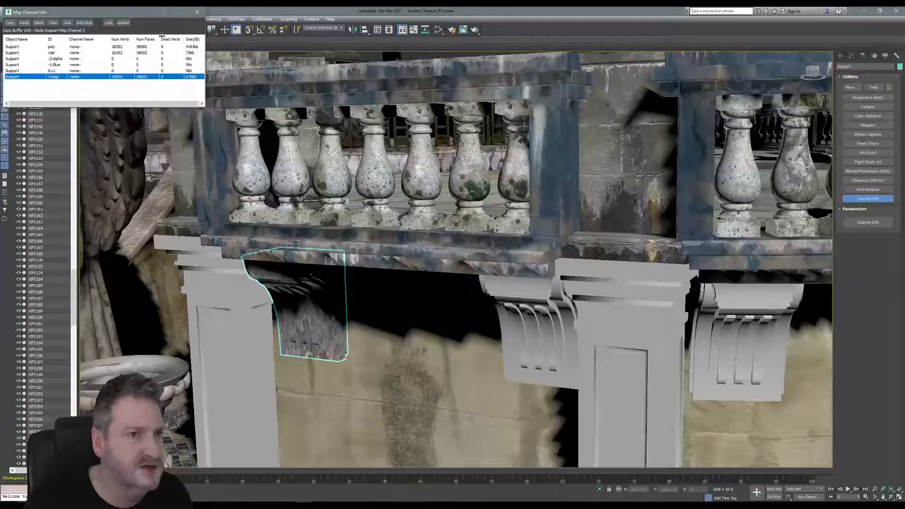
click(198, 11)
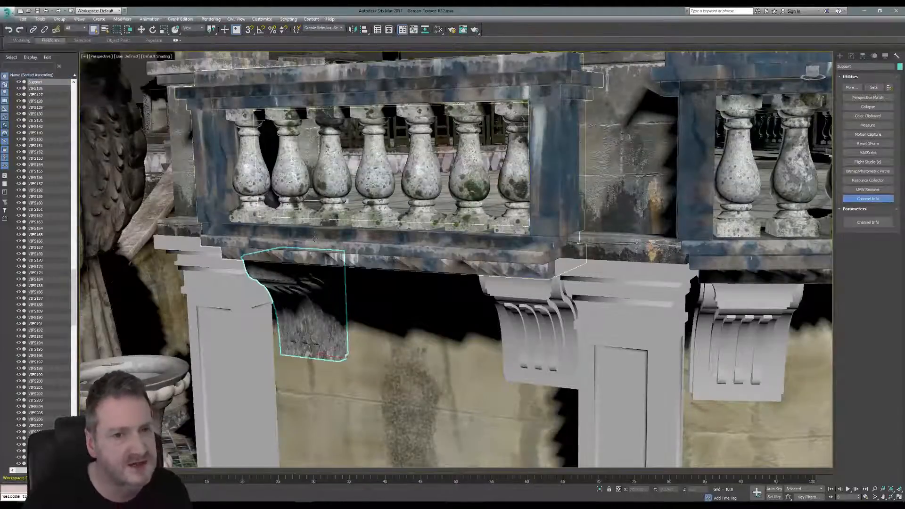
Step: Start an Export Selected of the bracket, choosing the Rework folder as destination and OBJ as the file format
scroll(387, 295, down, 8)
middle_drag(388, 206, 494, 235)
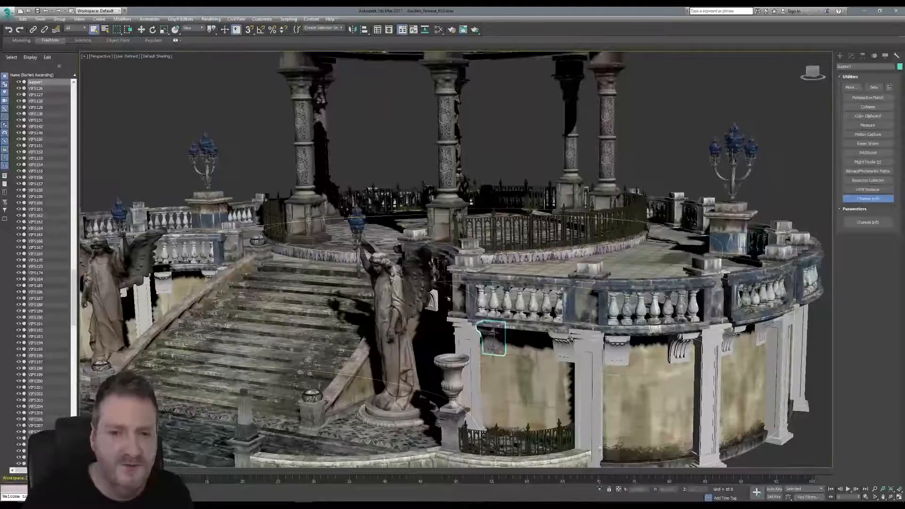
click(8, 13)
mouse_move(26, 127)
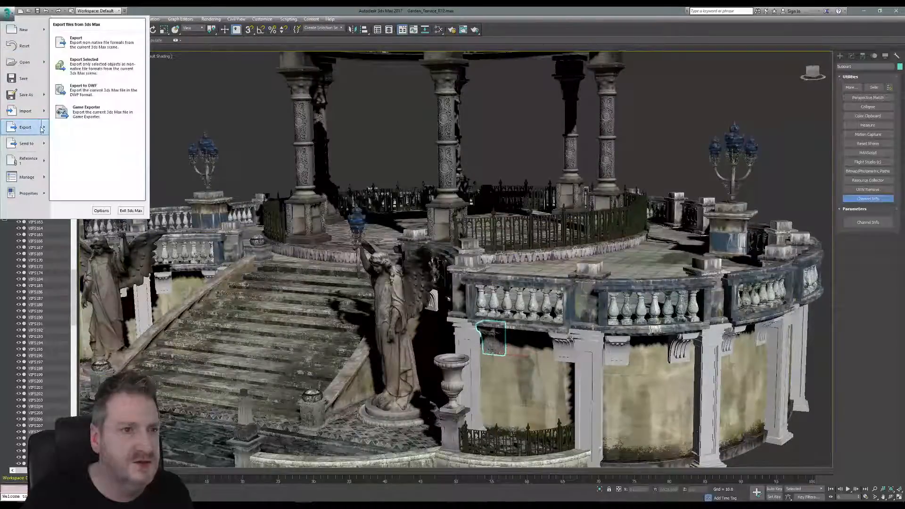
click(98, 76)
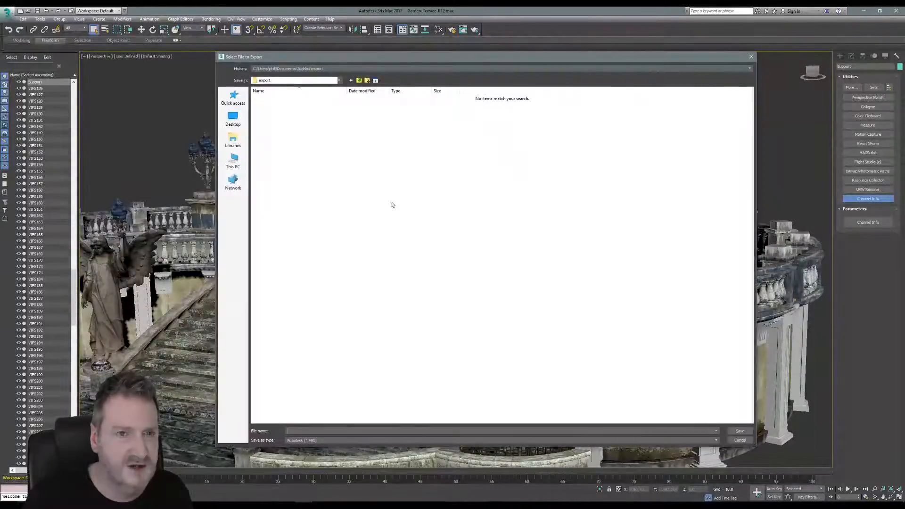
click(322, 69)
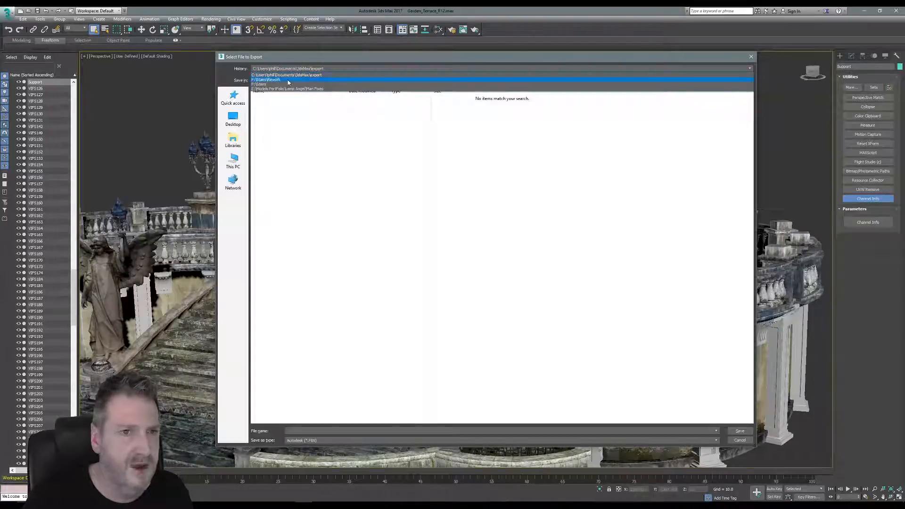
click(288, 80)
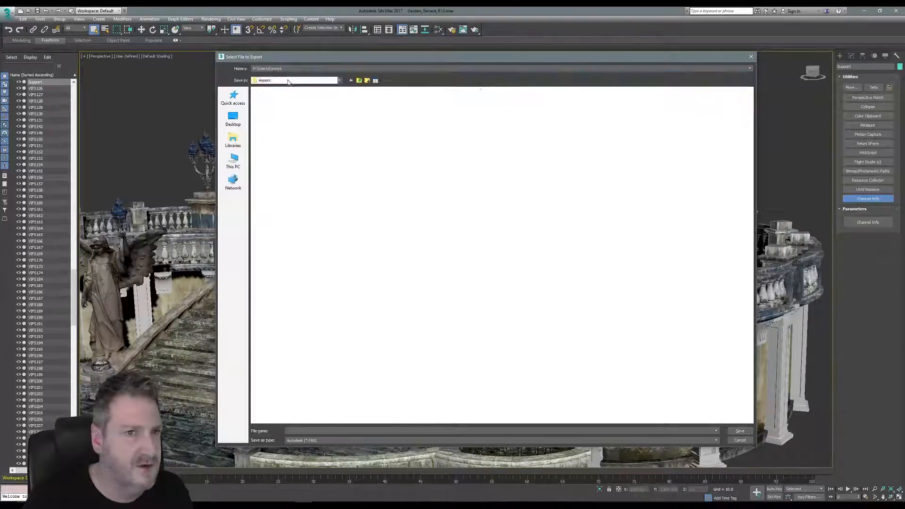
click(342, 440)
click(324, 417)
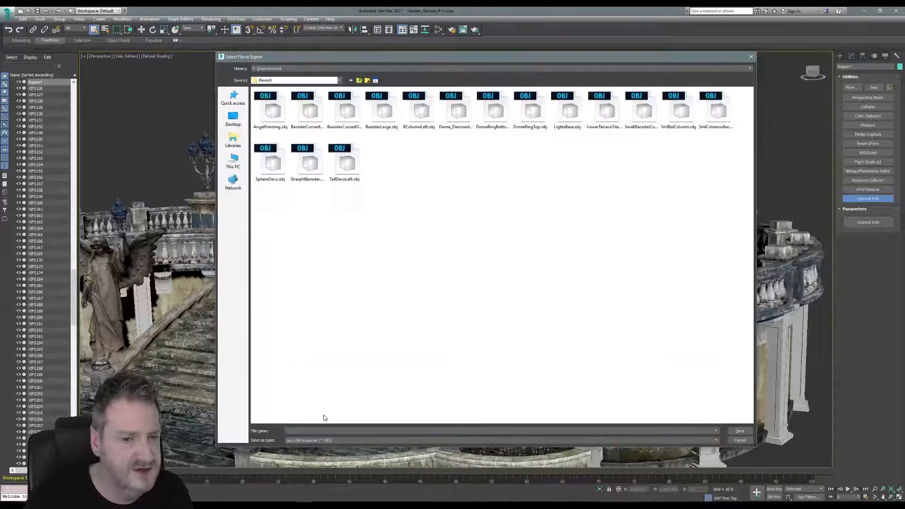
Step: Name the export file Support, save it, and run the OBJ export with the current options
click(336, 432)
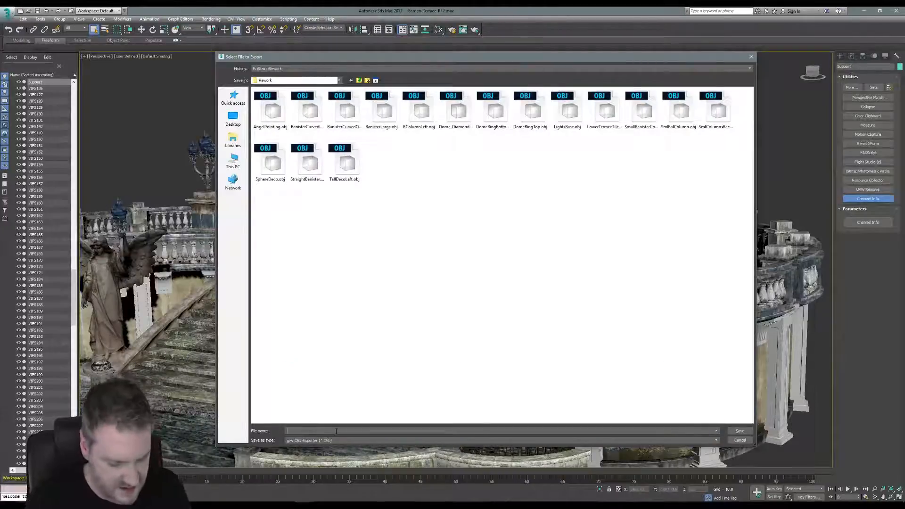
text(Going live on Twitch at #PhilDoes3D in 15 MIN doing some 3d #supportsmallstreamers @TwitchSharer #twitchtvmost - https://www.twitch.tv/phildoes3d)
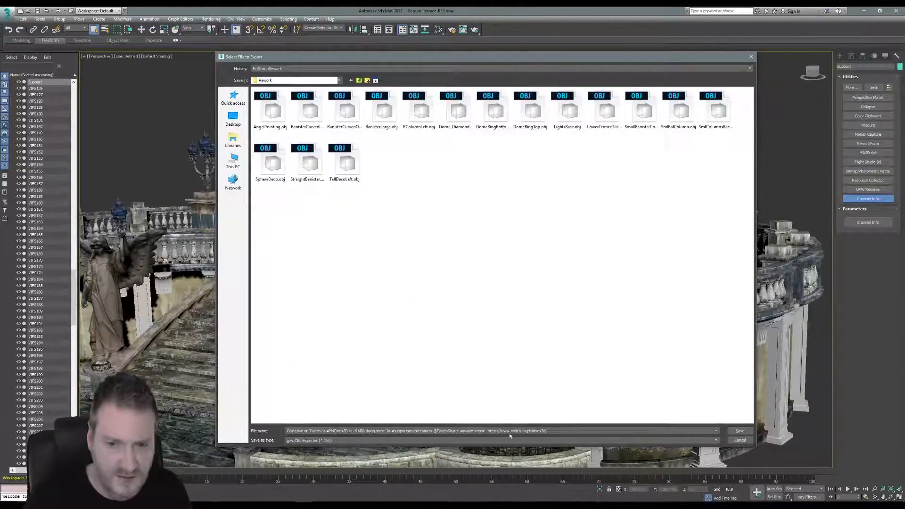
drag(549, 430, 287, 431)
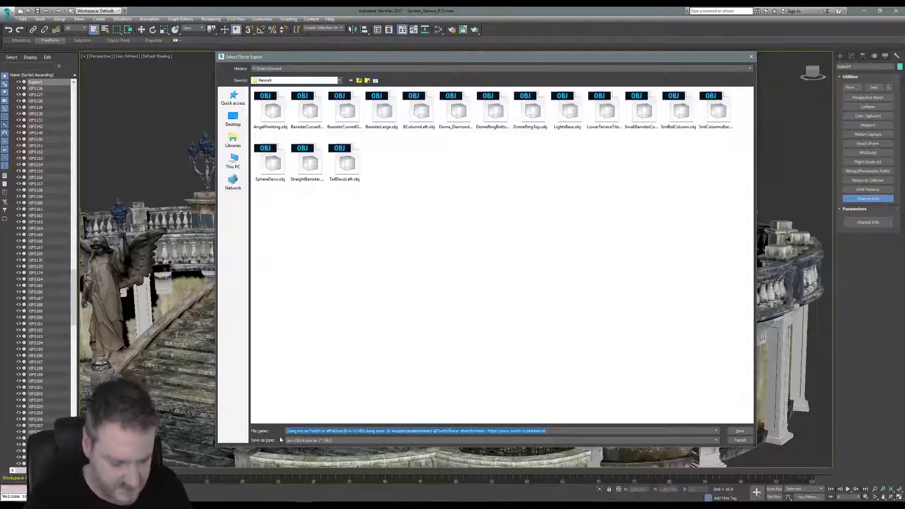
text(Support)
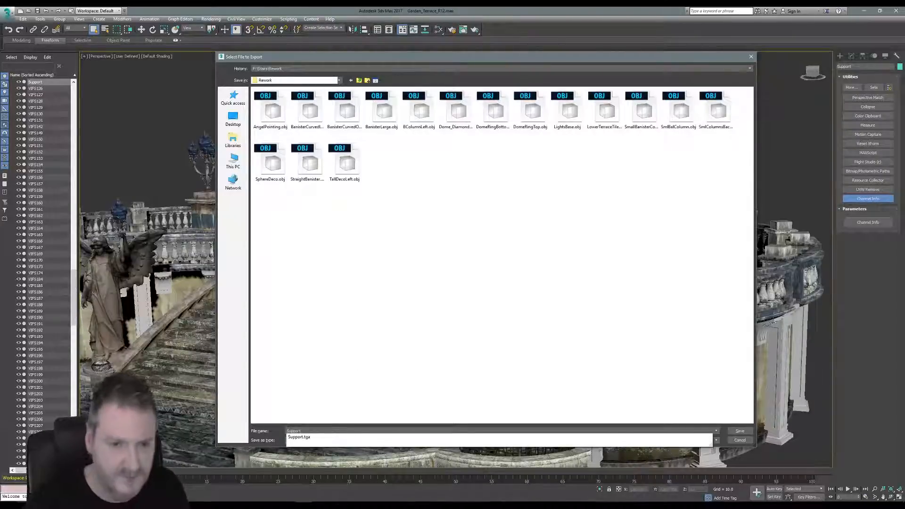
click(473, 338)
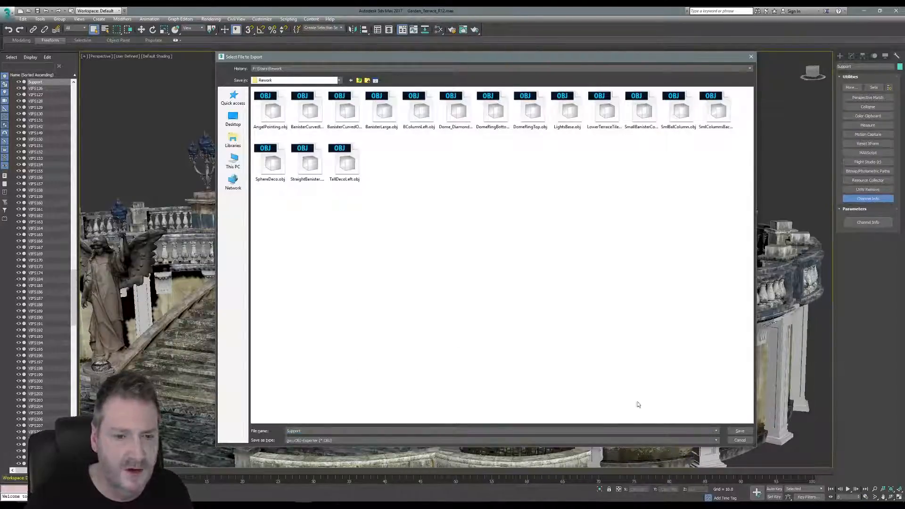
click(745, 431)
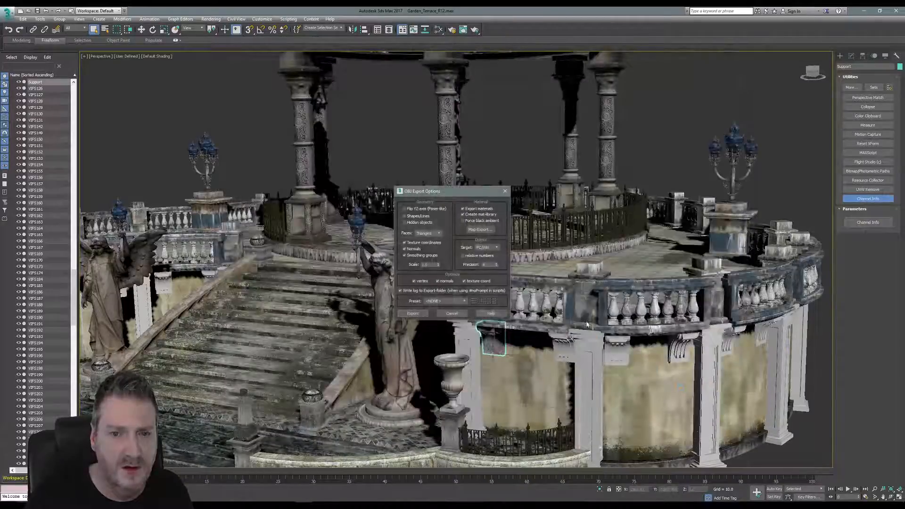
click(413, 313)
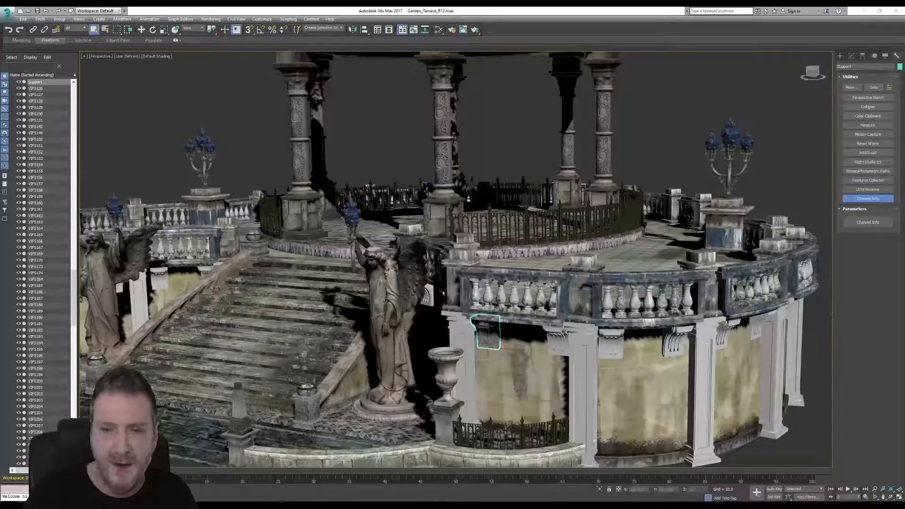
click(8, 13)
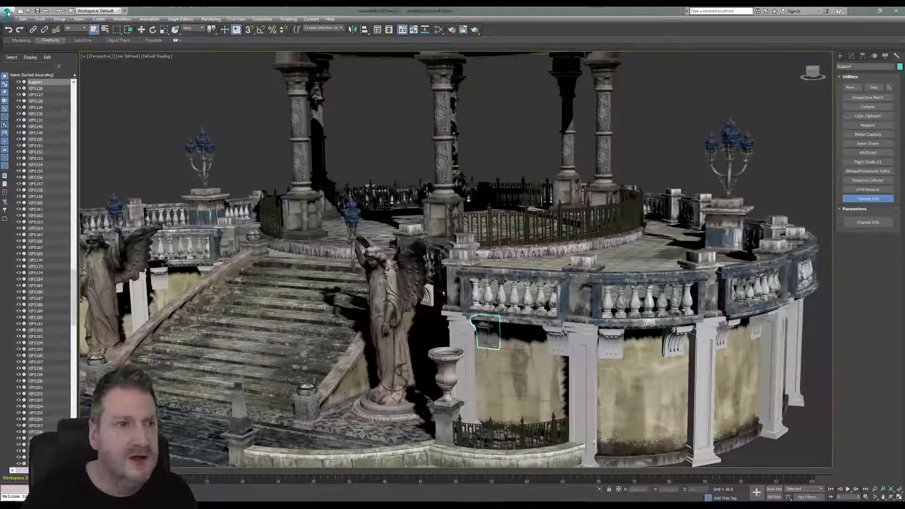
click(8, 14)
click(517, 231)
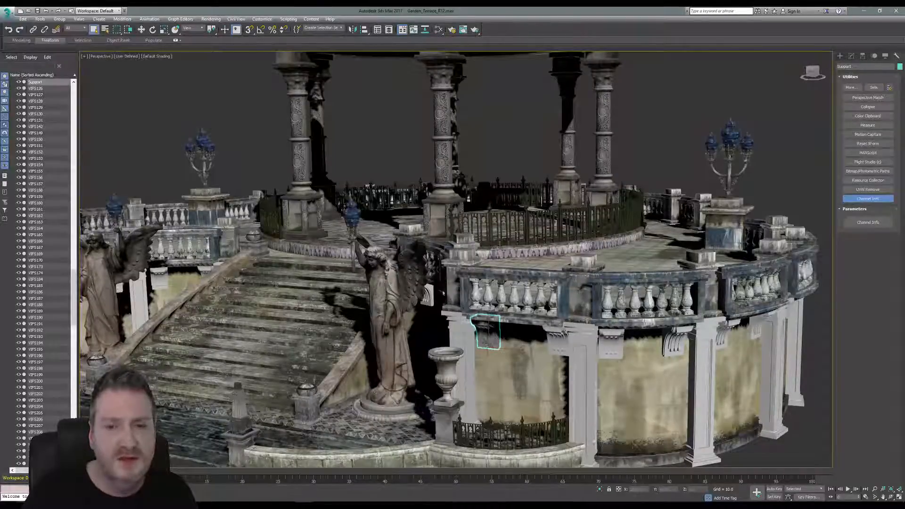
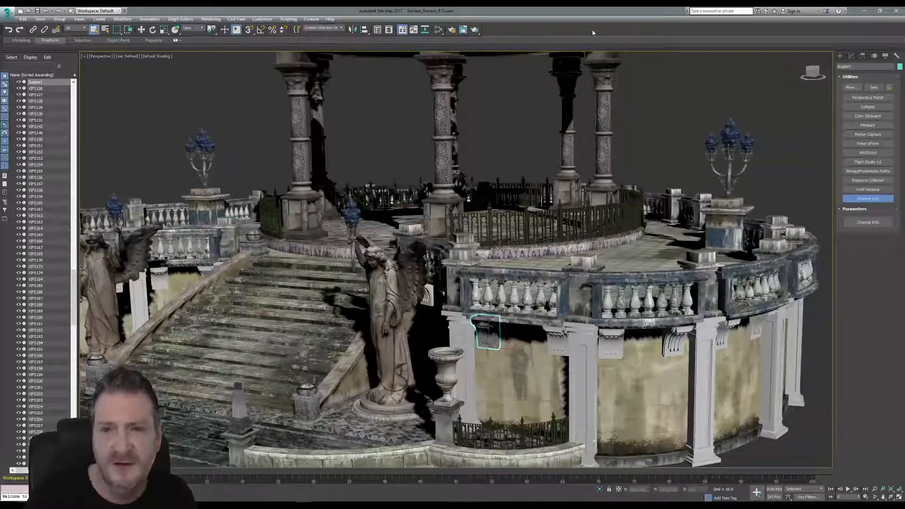
Step: Switch to Mari and start a new project named Support
click(864, 11)
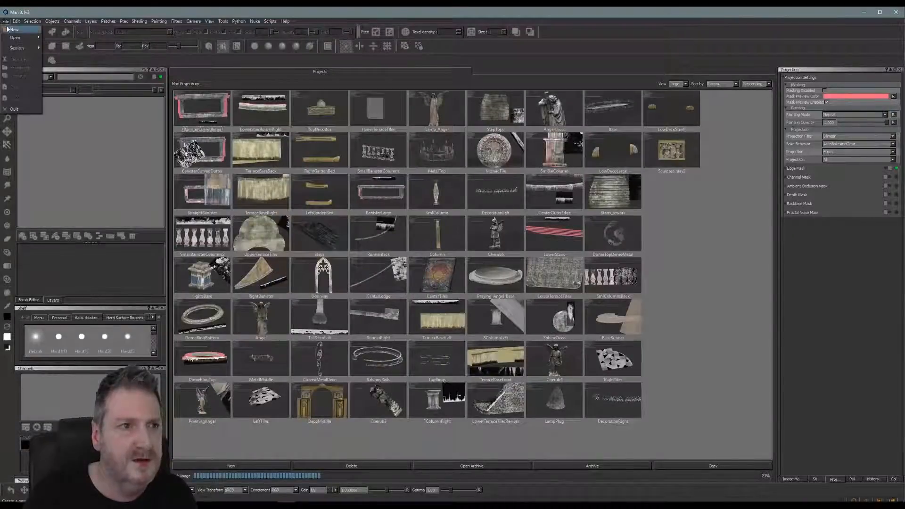
click(10, 31)
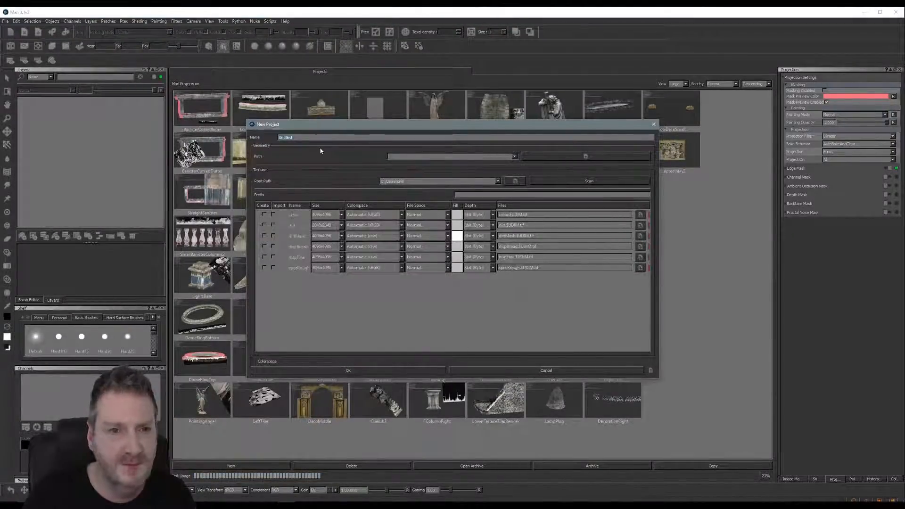
text(Supp)
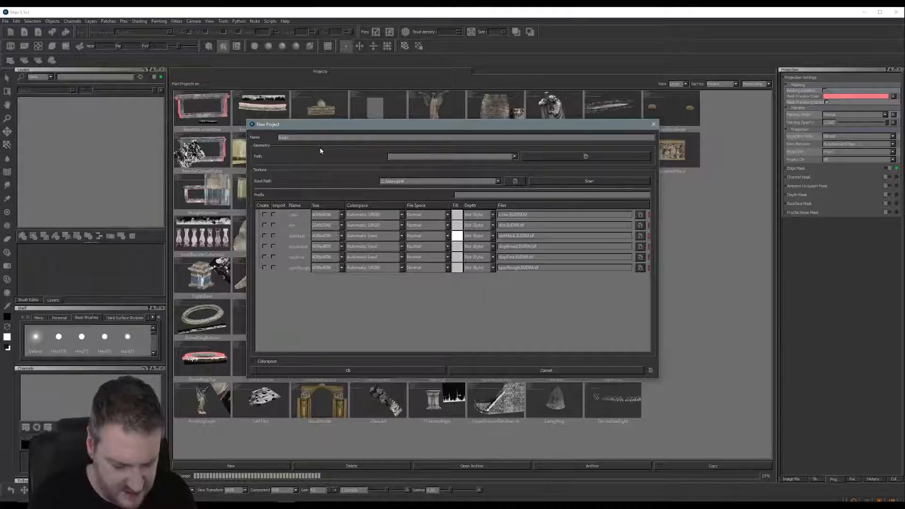
text(ort)
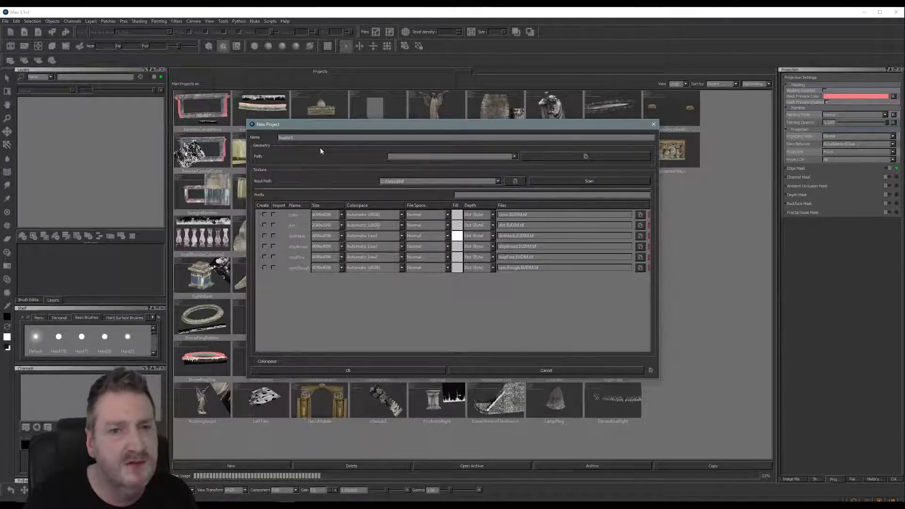
Step: Load Support.obj from the Rework folder as the new project's geometry
click(579, 156)
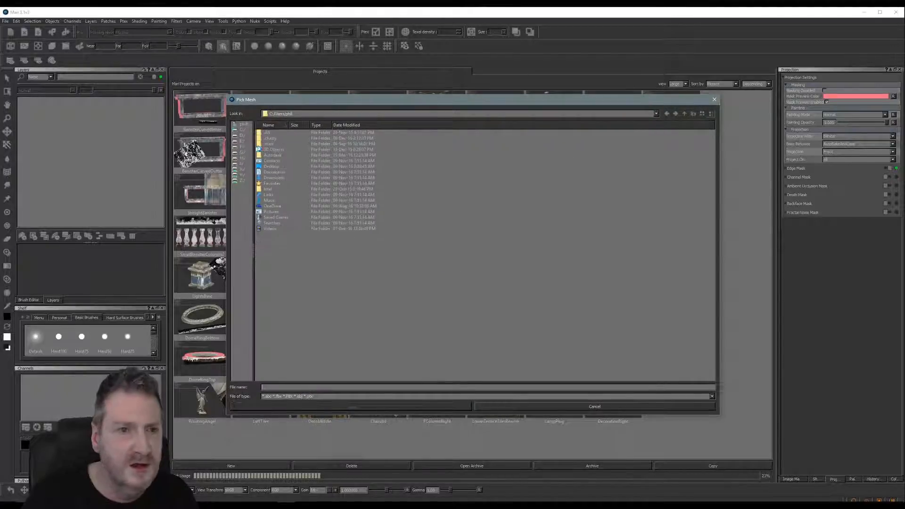
click(240, 147)
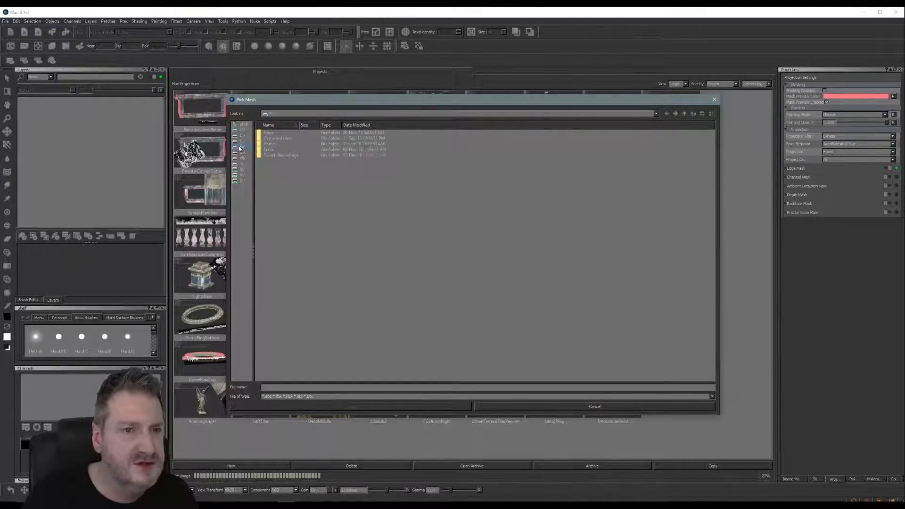
double_click(267, 150)
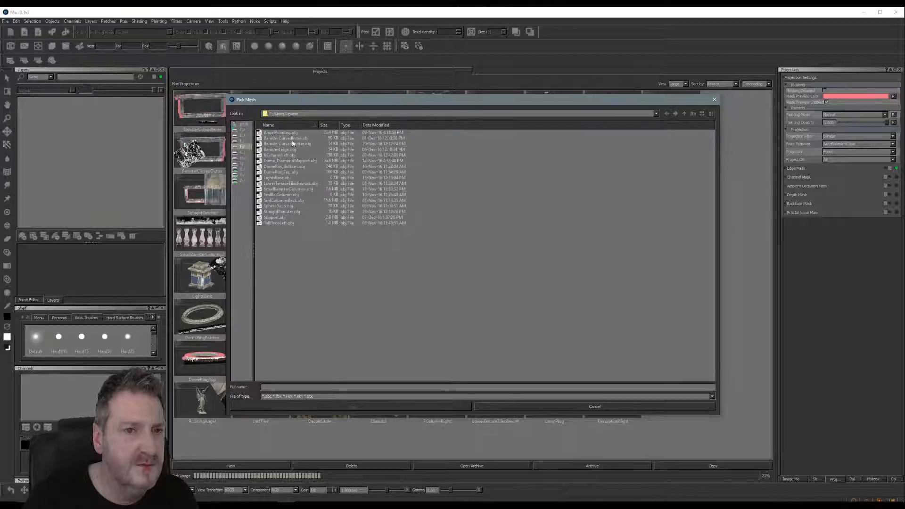
click(275, 217)
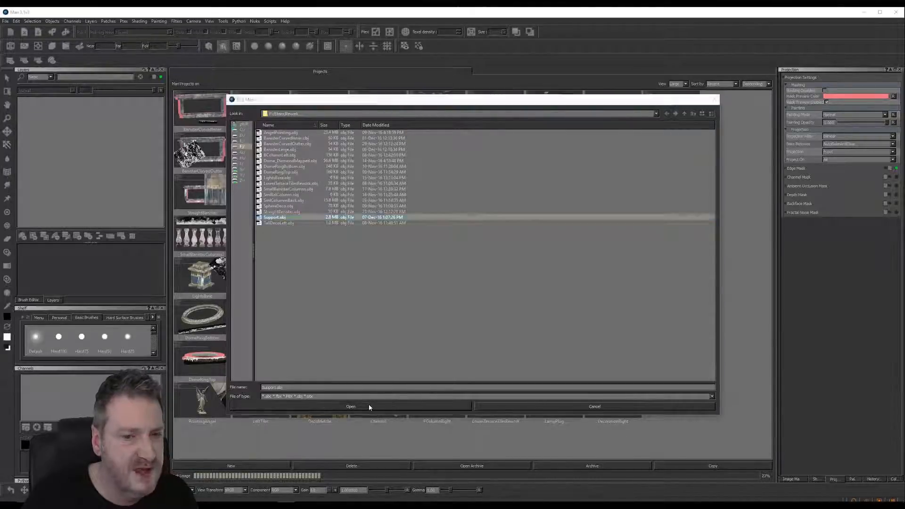
click(369, 405)
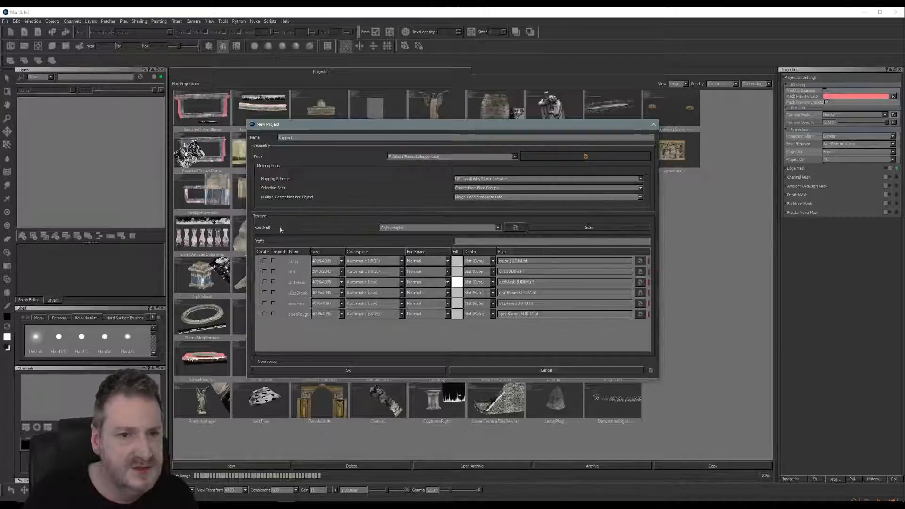
Step: Set the texture root path to E:/Temp, enable a color channel at 2048x2048, and create the project
click(403, 228)
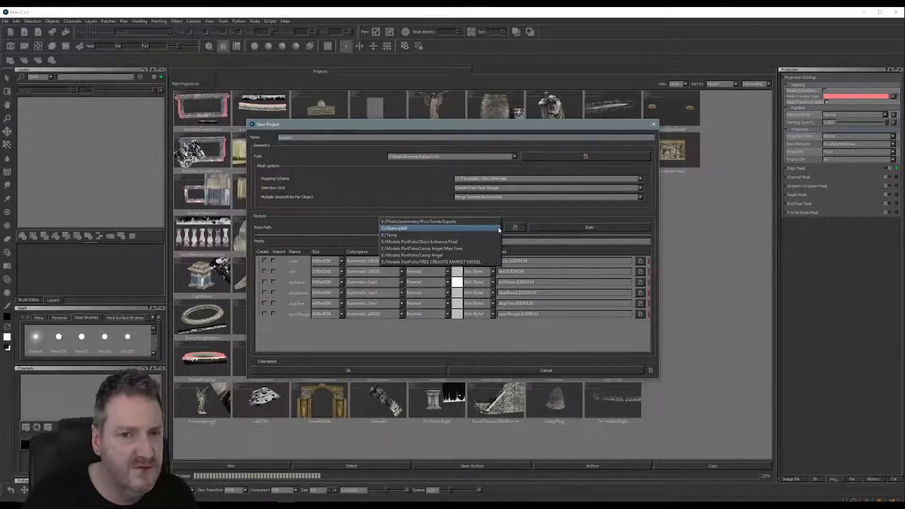
click(398, 236)
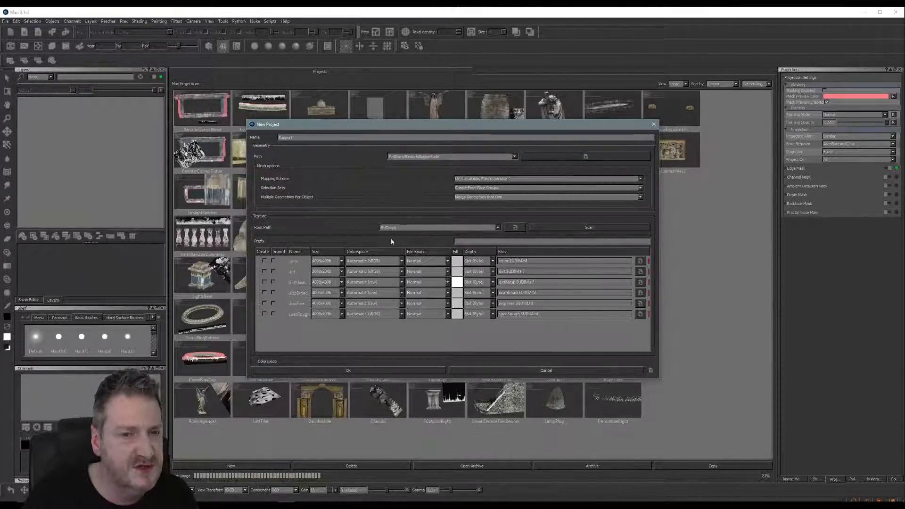
click(264, 261)
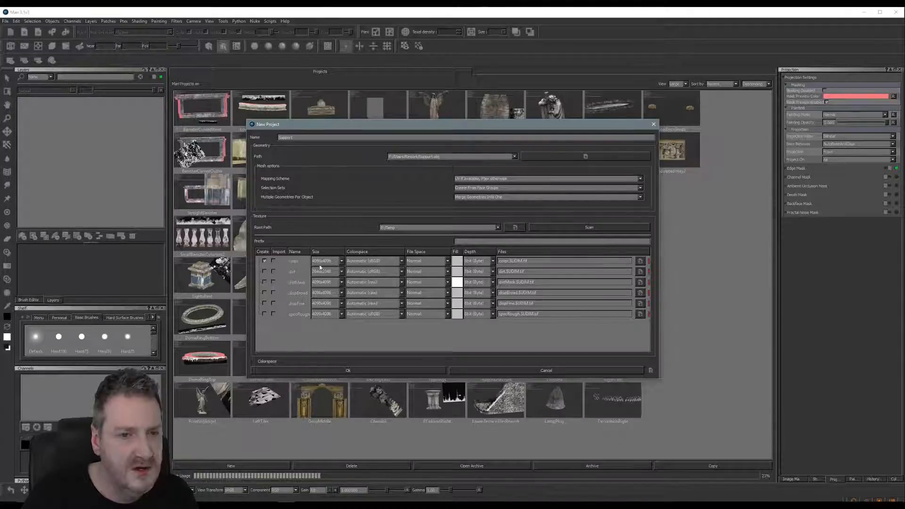
click(341, 261)
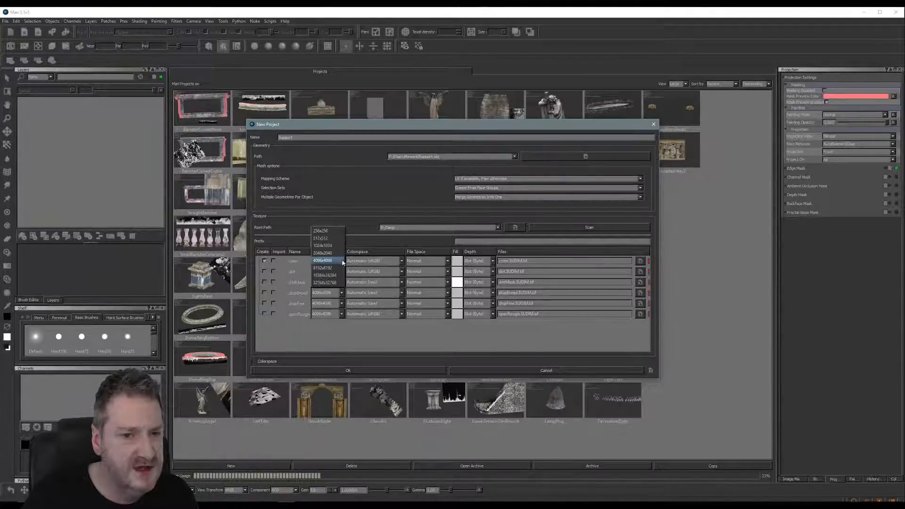
click(327, 254)
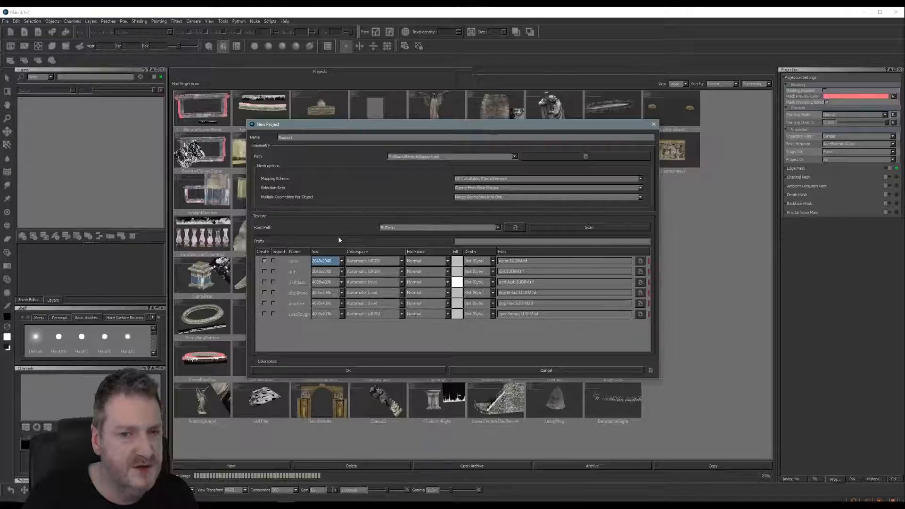
click(348, 370)
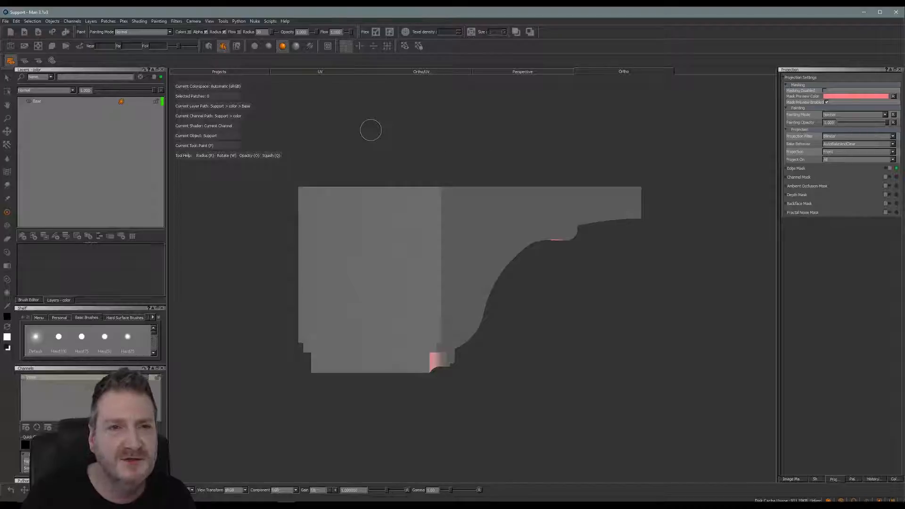
Step: Switch the viewport to flat lighting and orbit the bracket to view its scrolled front face straight on
click(255, 46)
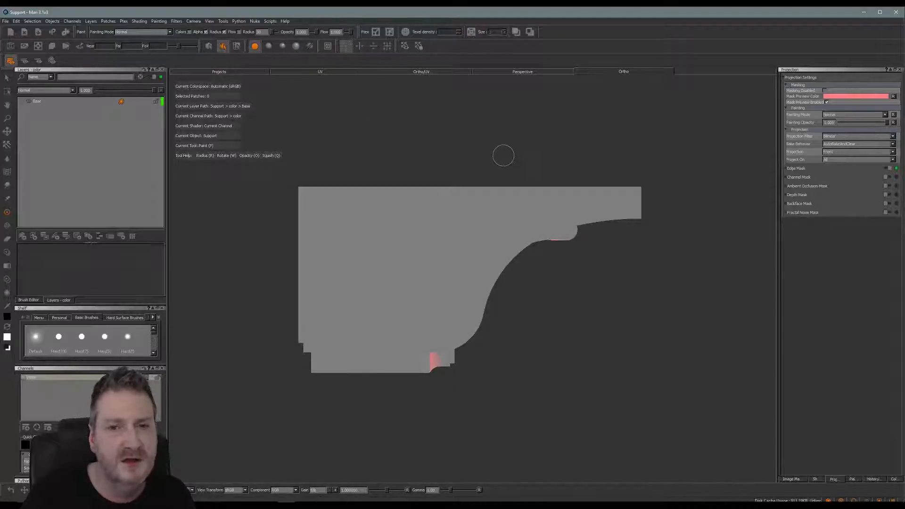
alt+drag(503, 153, 332, 158)
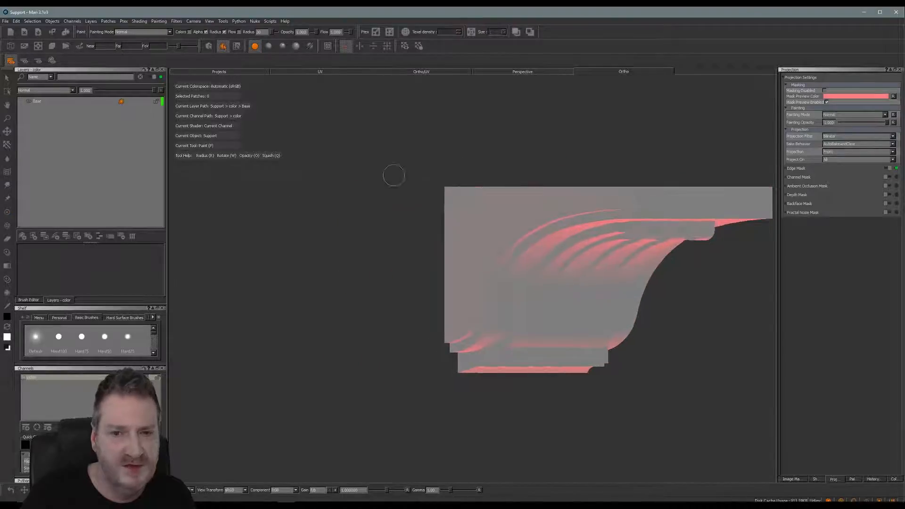
alt+middle_drag(394, 176, 341, 184)
mouse_move(340, 185)
alt+mouse_down()
mouse_move(398, 137)
mouse_move(422, 179)
mouse_move(352, 103)
mouse_move(328, 170)
mouse_move(414, 162)
mouse_move(471, 299)
mouse_move(463, 202)
mouse_move(453, 183)
alt+mouse_up()
mouse_move(545, 164)
alt+mouse_down()
mouse_move(608, 238)
mouse_move(567, 201)
mouse_move(582, 212)
mouse_move(542, 203)
alt+mouse_up()
mouse_move(318, 214)
alt+mouse_down()
mouse_move(289, 191)
mouse_move(293, 173)
alt+mouse_up()
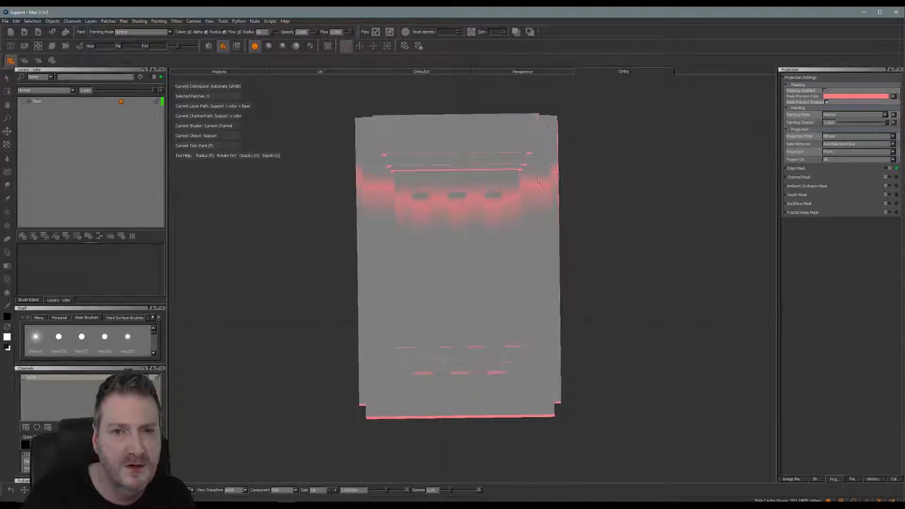
middle_drag(604, 151, 615, 156)
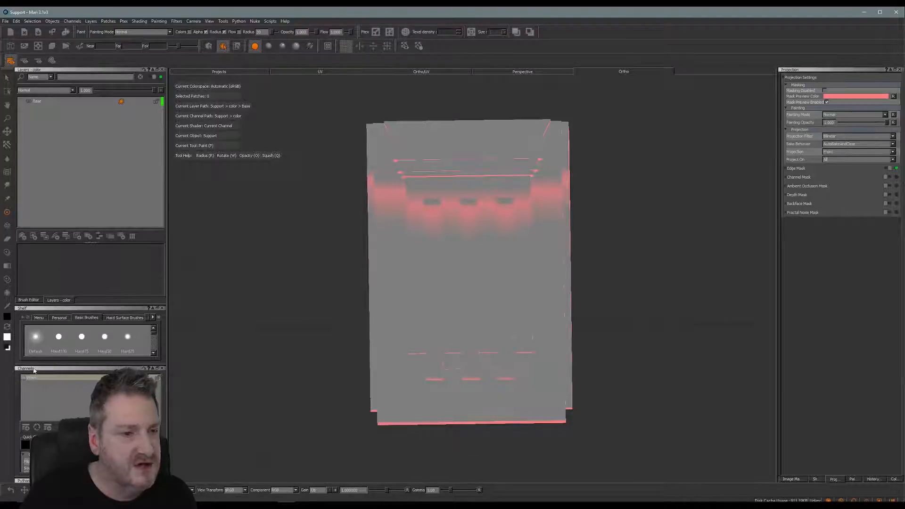
Step: Start an image import into the Support color channel and browse to the F:/Stairs/Rework folder
right_click(67, 376)
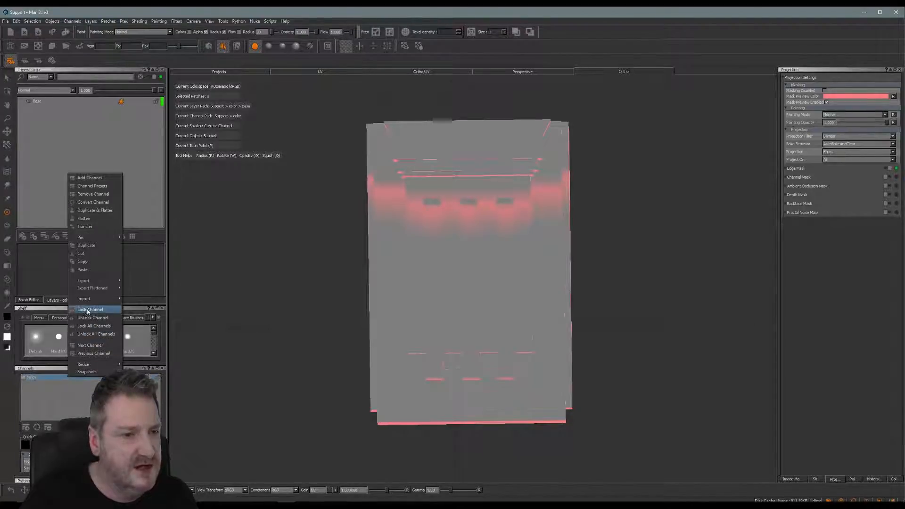
mouse_move(95, 303)
click(152, 300)
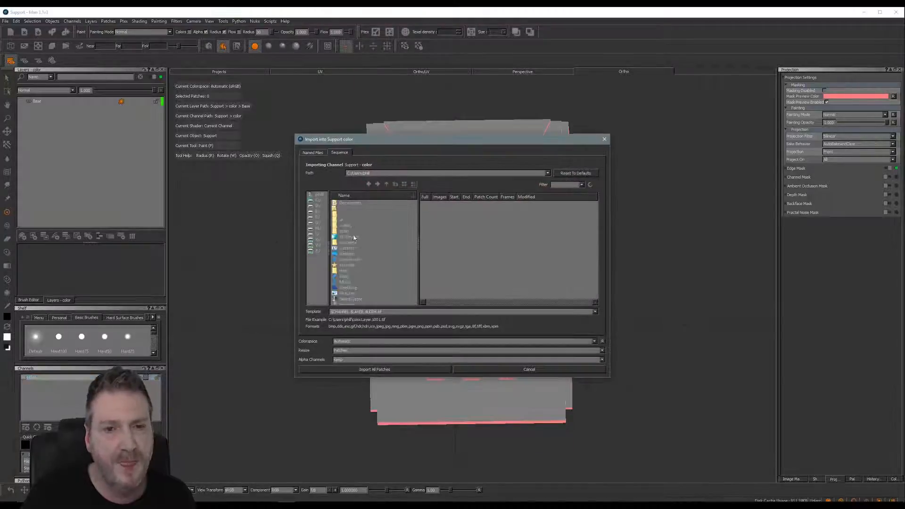
click(311, 218)
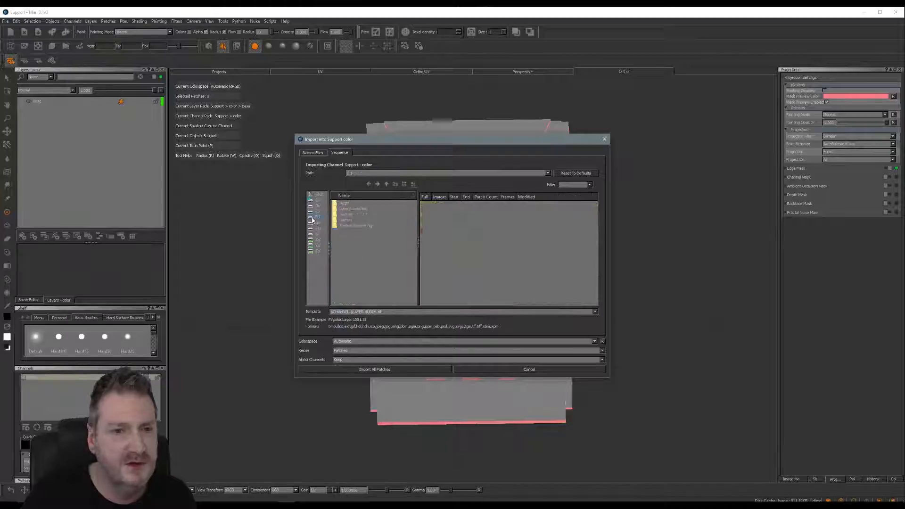
double_click(344, 216)
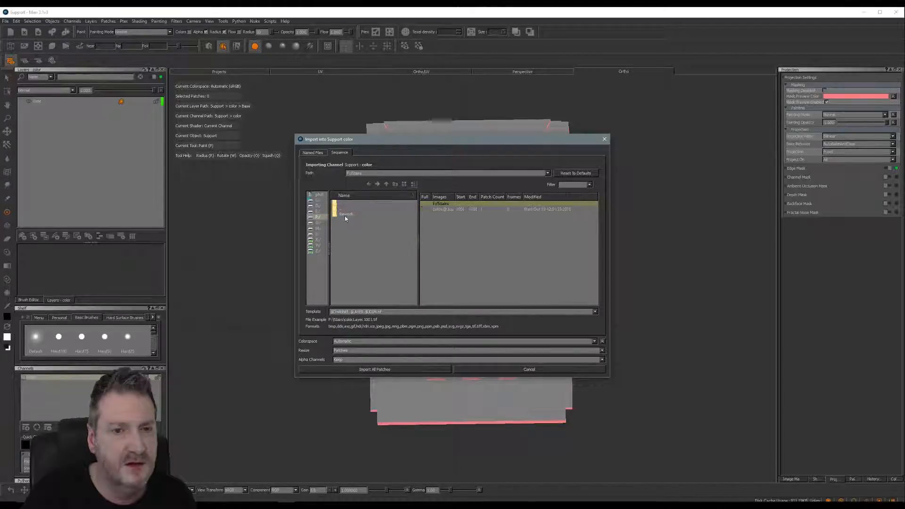
double_click(342, 214)
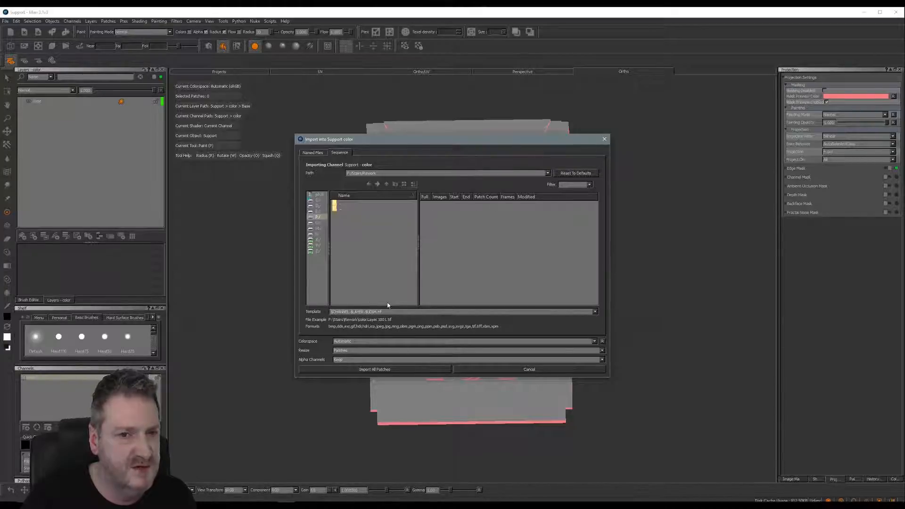
Step: Set the import's file template to * and import Support.tga into the color channel for all patches
drag(385, 312, 330, 313)
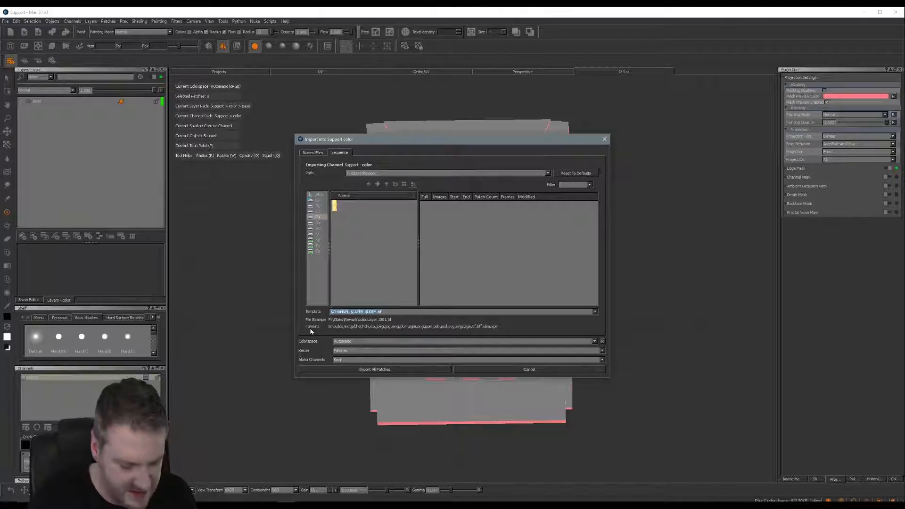
text(*)
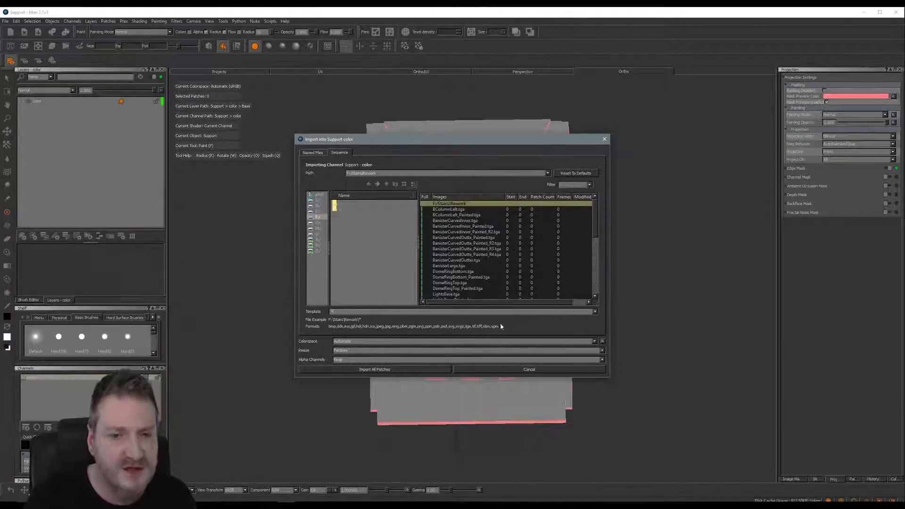
drag(595, 231, 604, 266)
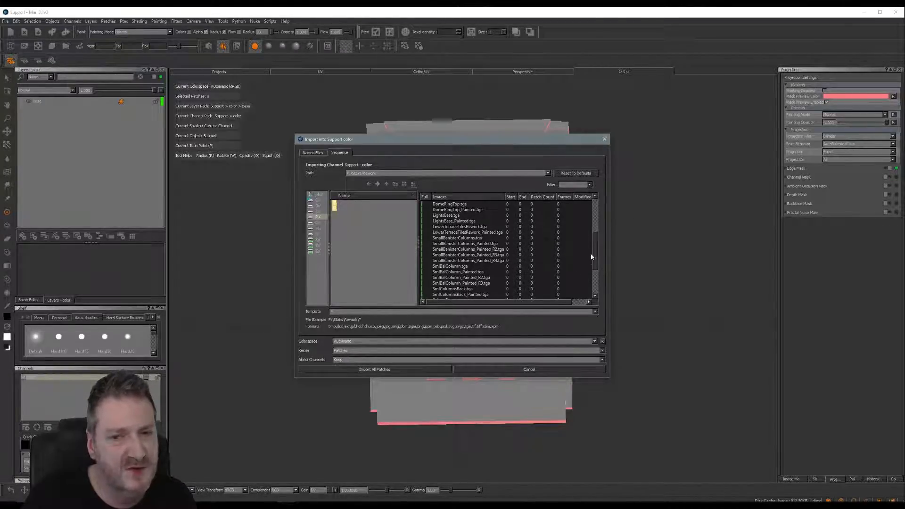
drag(596, 244, 598, 265)
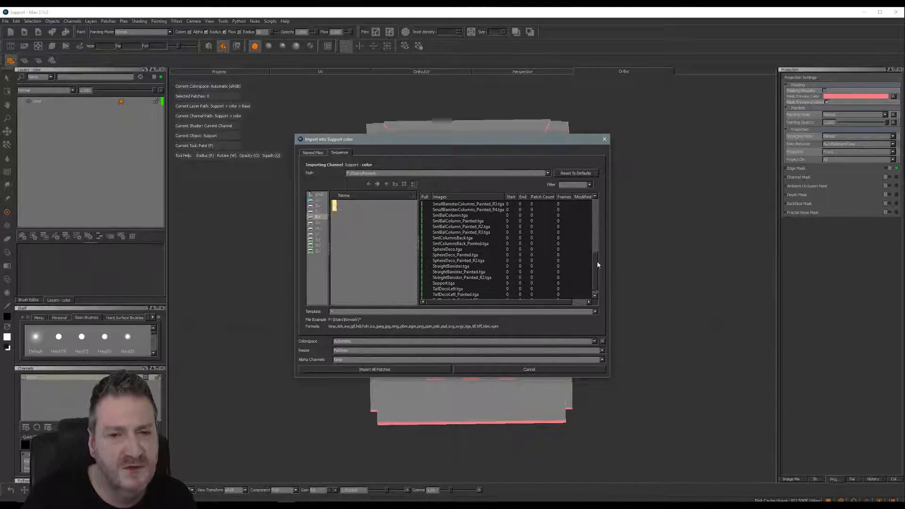
click(452, 285)
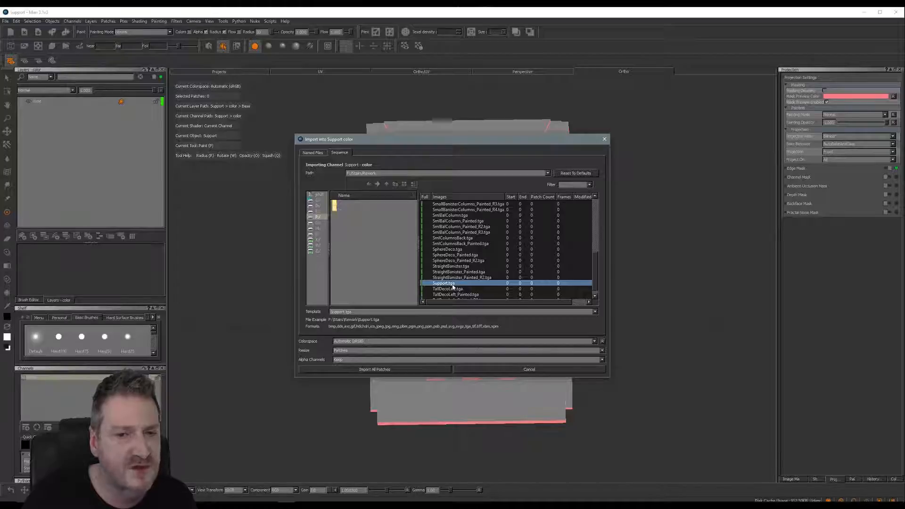
click(381, 372)
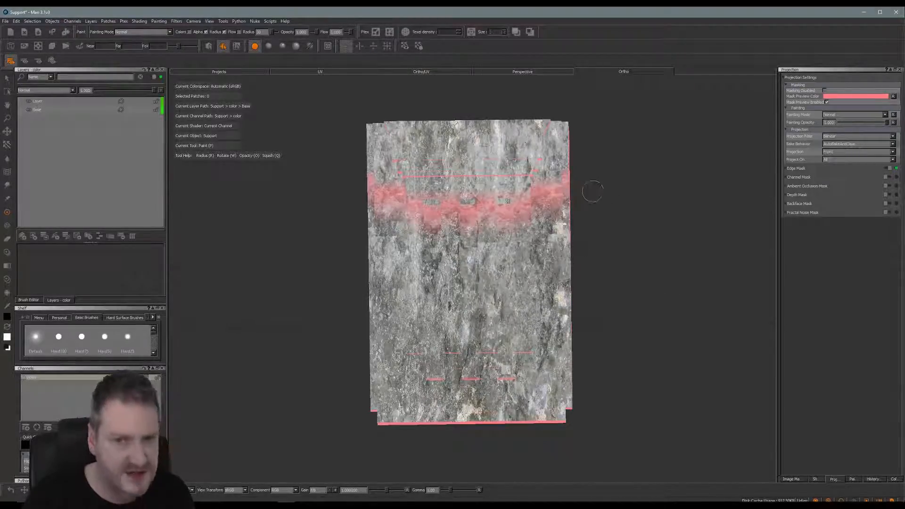
Step: Turn off the edge mask in the projection settings and inspect the textured bracket from an angled side view
alt+drag(598, 186, 635, 185)
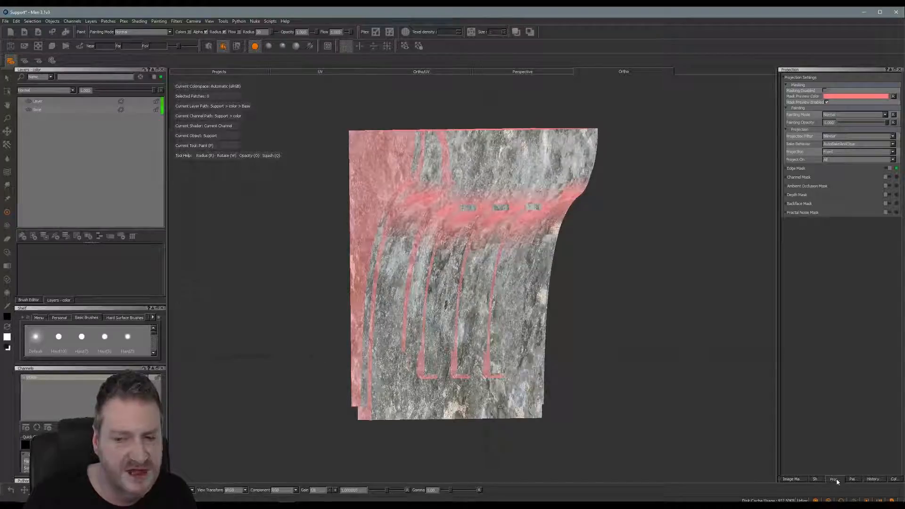
click(888, 169)
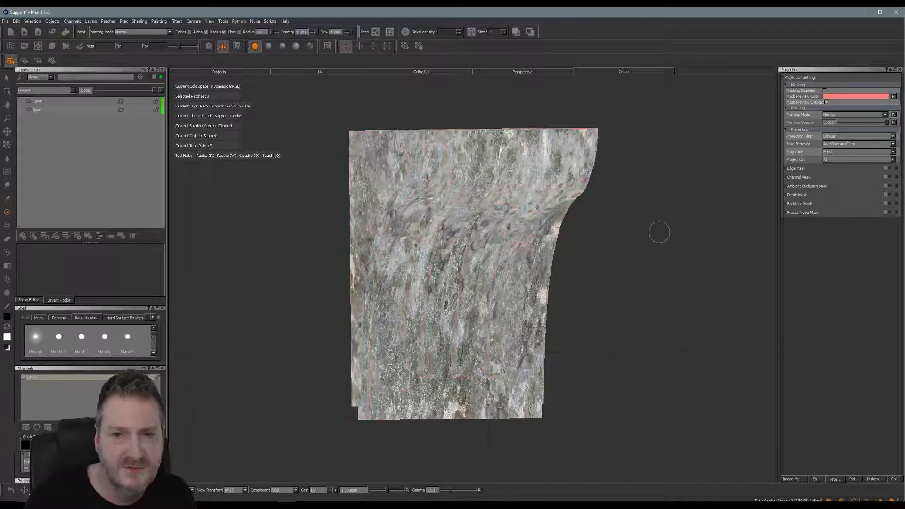
mouse_move(612, 238)
alt+mouse_down()
mouse_move(568, 231)
mouse_move(618, 224)
mouse_move(580, 252)
mouse_move(590, 260)
alt+mouse_up()
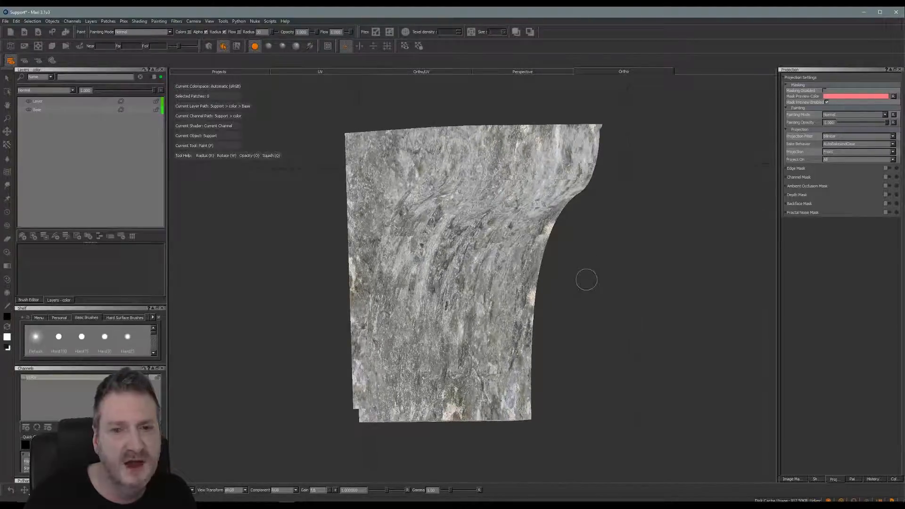
alt+middle_drag(581, 277, 574, 281)
mouse_move(573, 281)
alt+mouse_down()
mouse_move(590, 249)
mouse_move(605, 249)
alt+mouse_up()
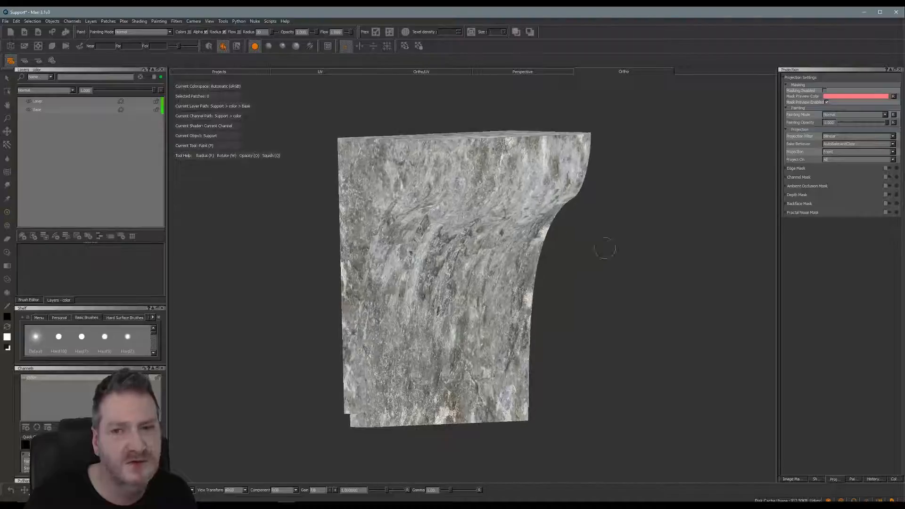
Step: Load all images from the Aged & Stressed maps_hi folder in E:/Textures into the Image Manager
click(796, 480)
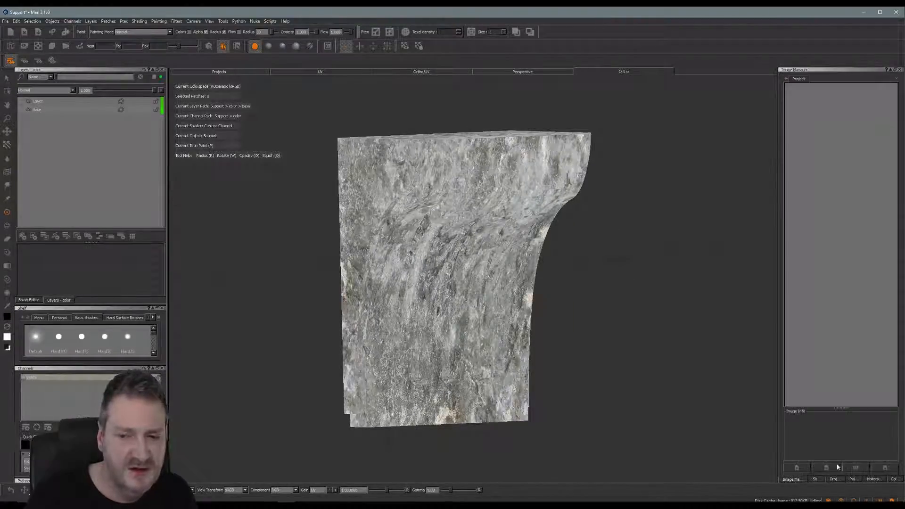
click(797, 467)
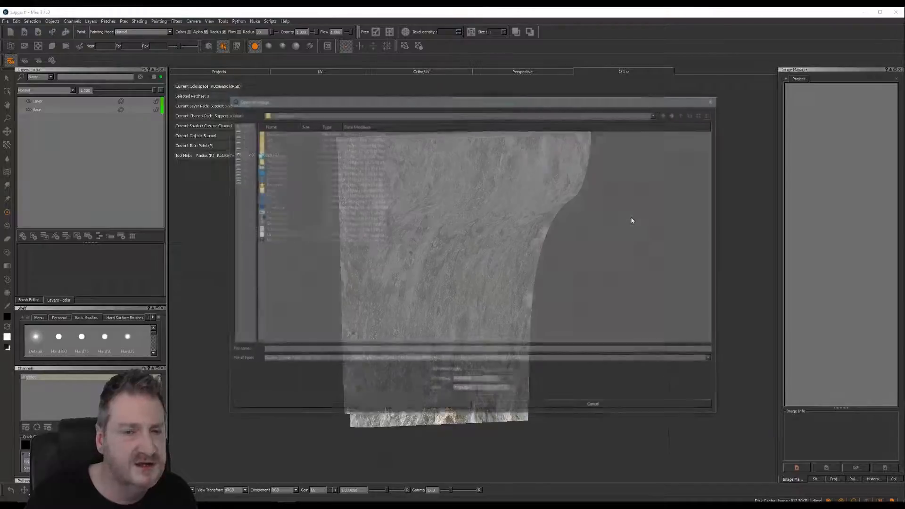
click(235, 141)
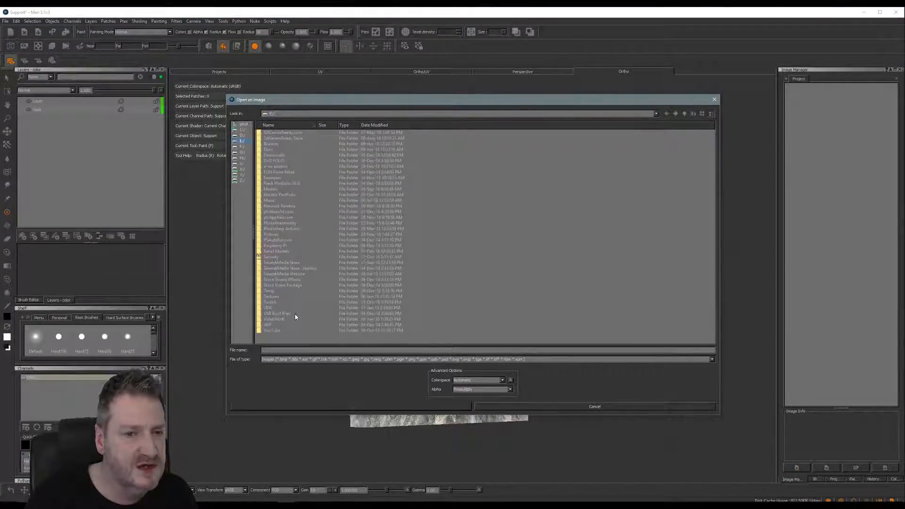
double_click(272, 297)
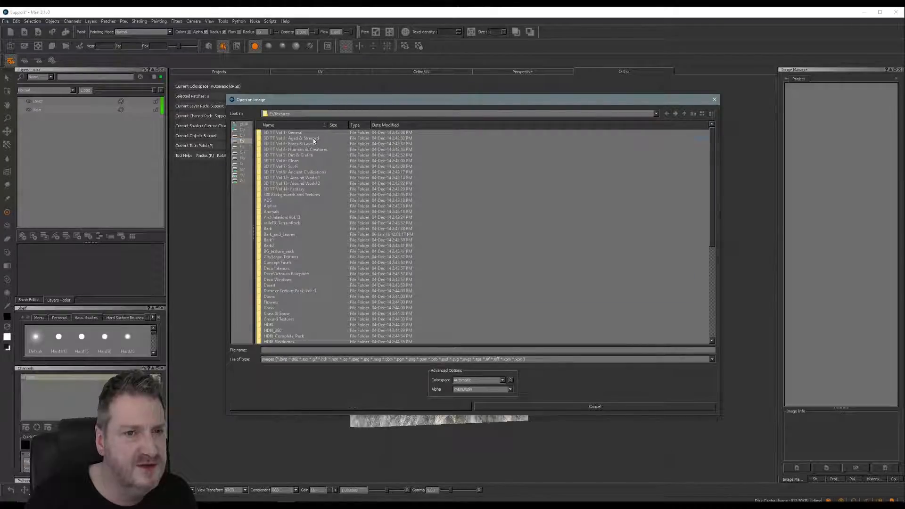
double_click(313, 139)
double_click(274, 144)
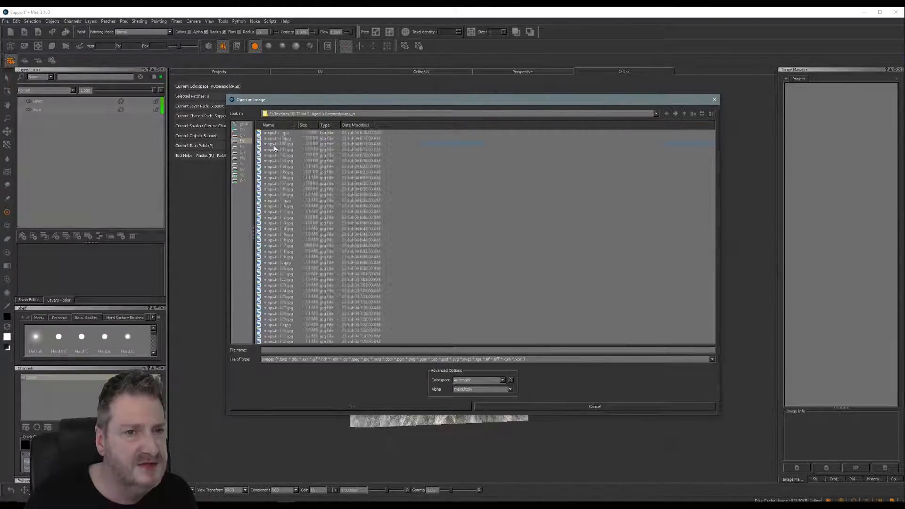
click(286, 133)
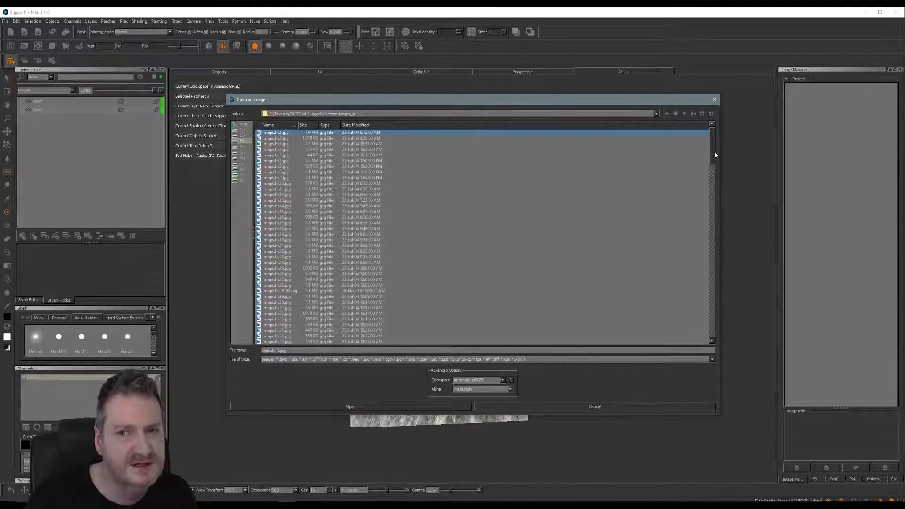
drag(715, 154, 712, 339)
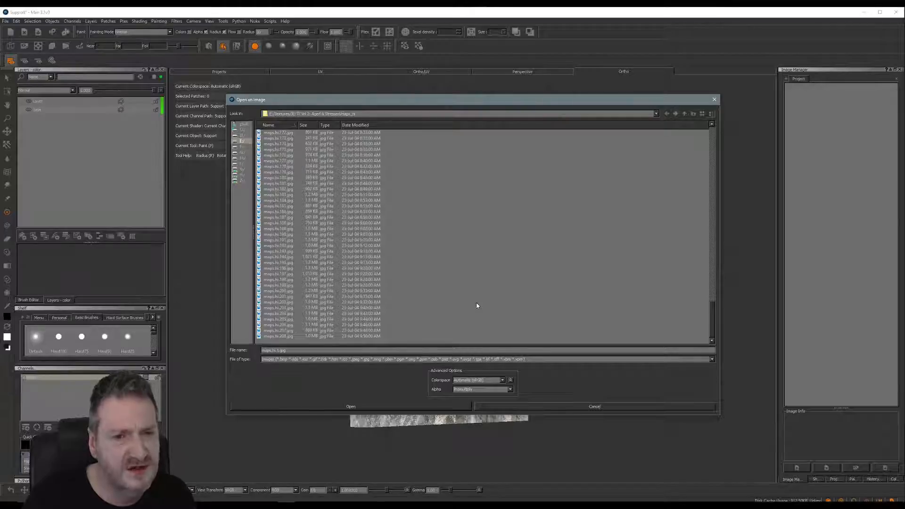
key(ctrl+a)
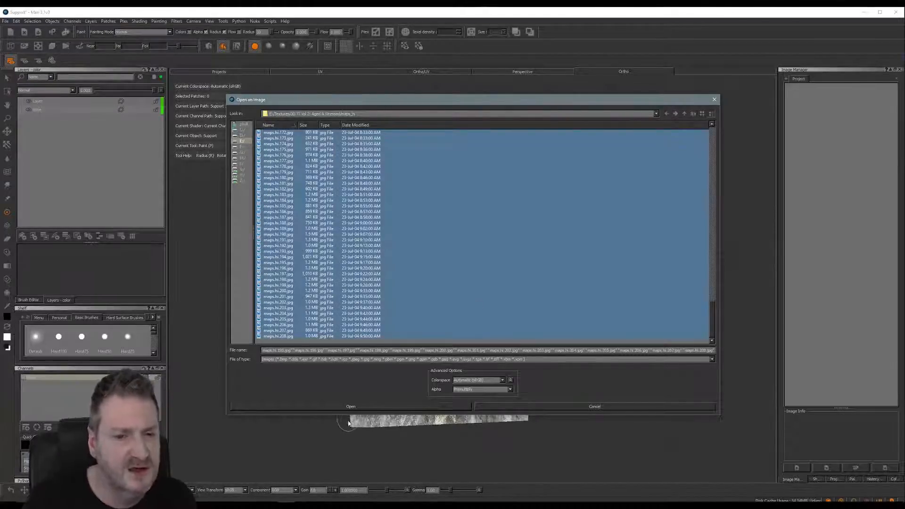
click(336, 407)
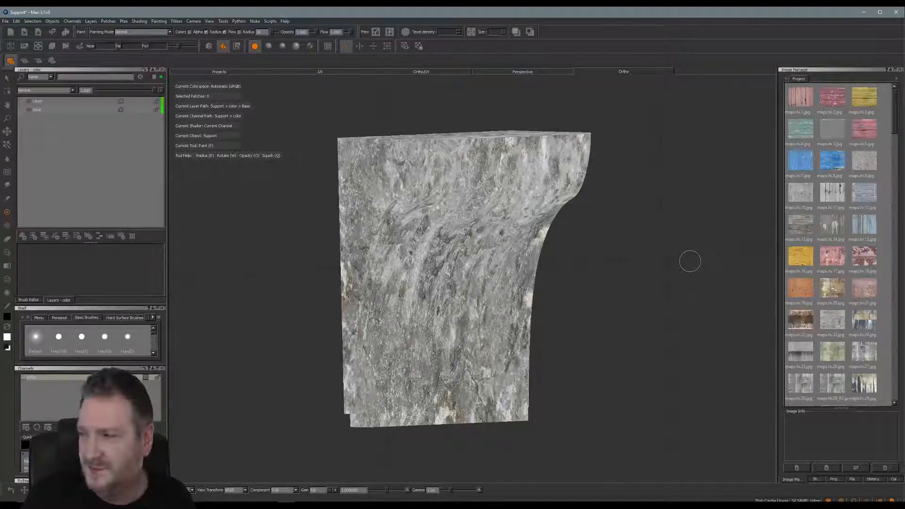
Step: Add all images from the Dirt & Graffiti maps_hi folder in E:/Textures to the Image Manager
click(799, 467)
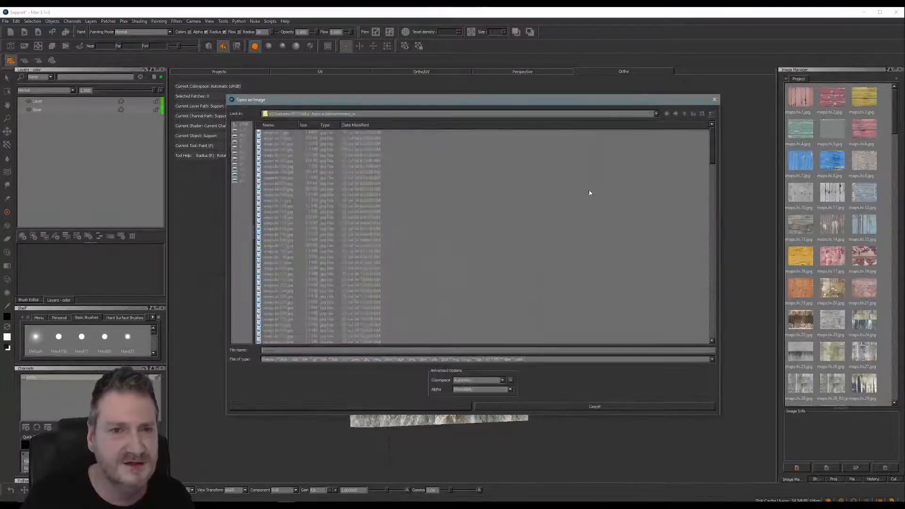
click(684, 114)
click(684, 114)
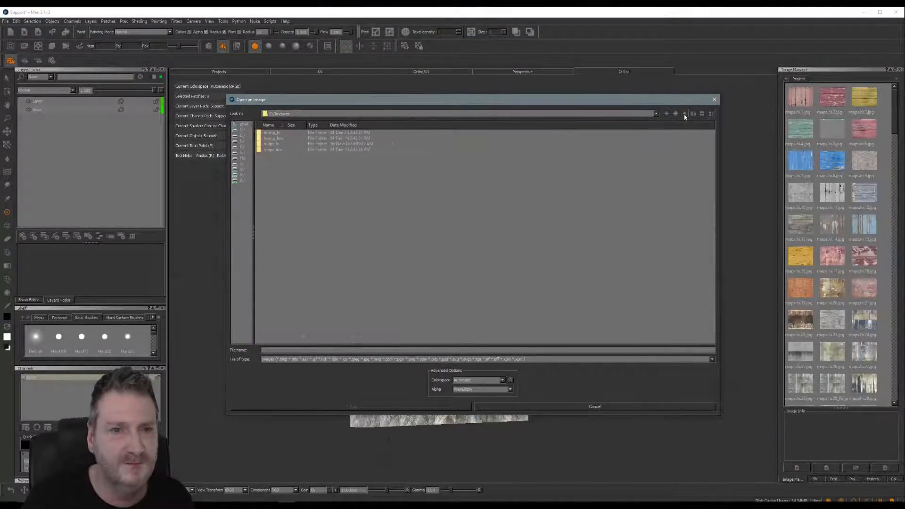
double_click(300, 156)
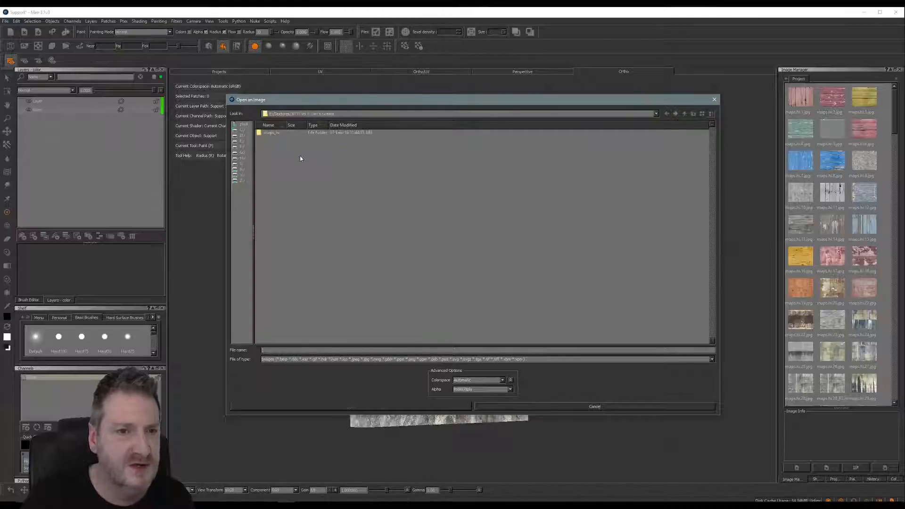
click(272, 139)
double_click(271, 139)
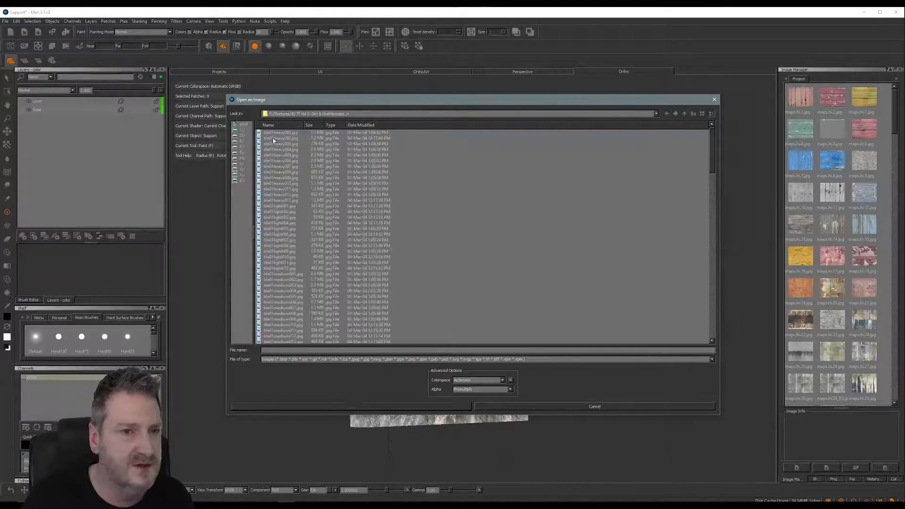
click(282, 134)
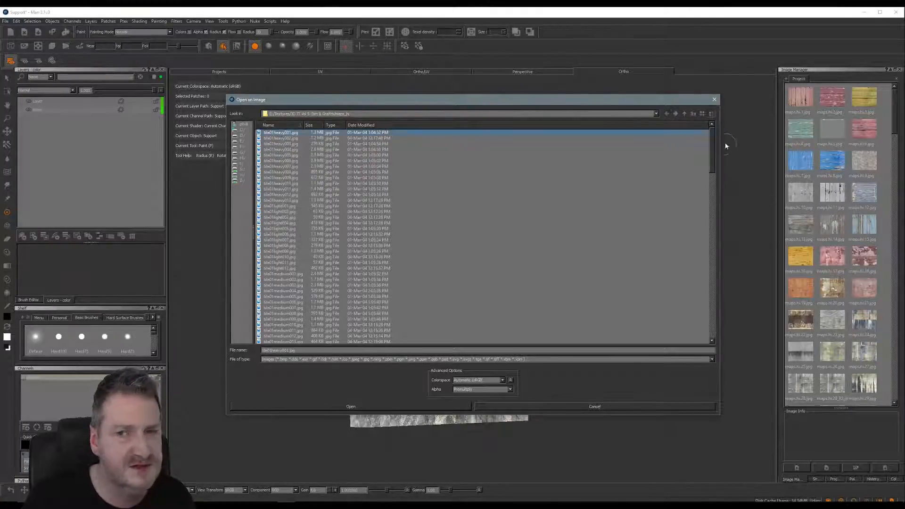
drag(712, 141, 725, 319)
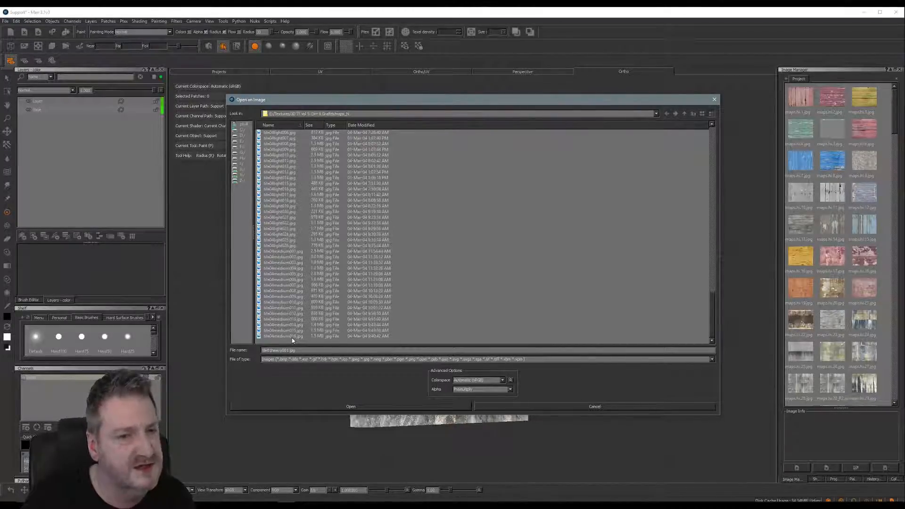
key(ctrl+a)
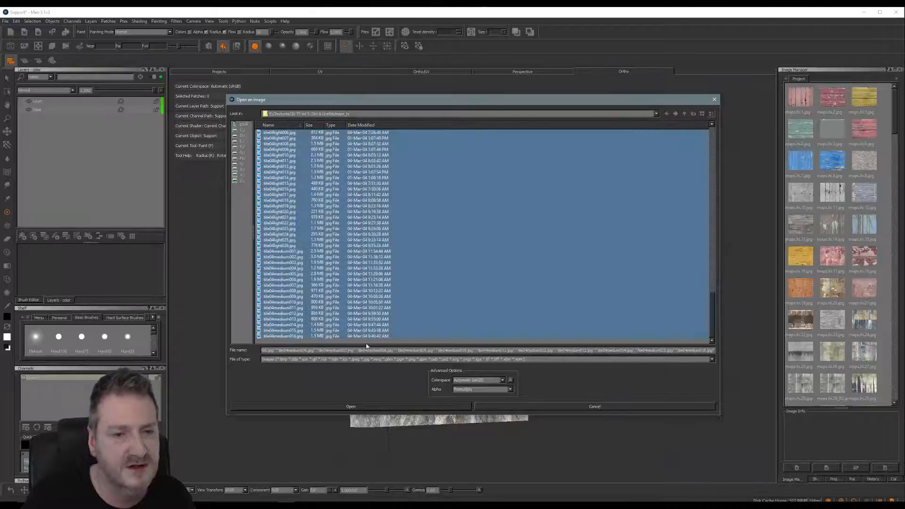
click(335, 405)
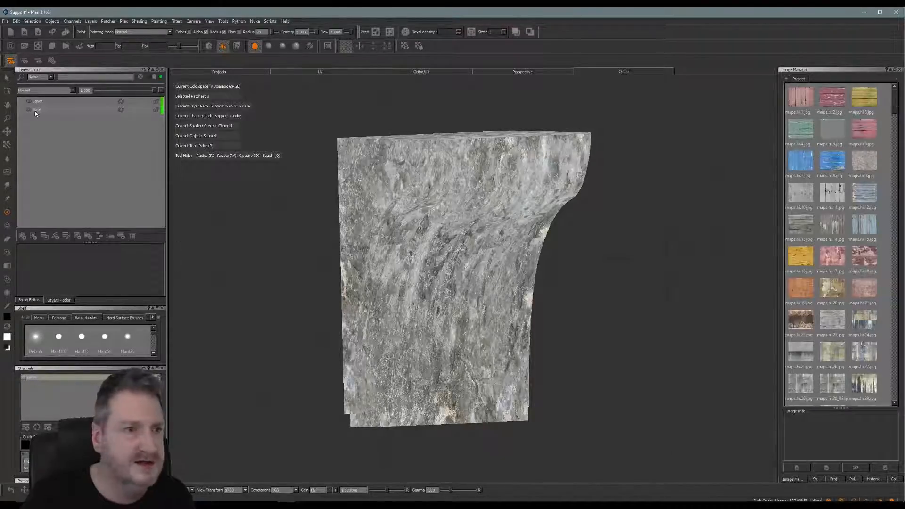
Step: Add a new top layer, load maps.hi.19.jpg as the paint-through image and scale it down over the bracket
click(22, 236)
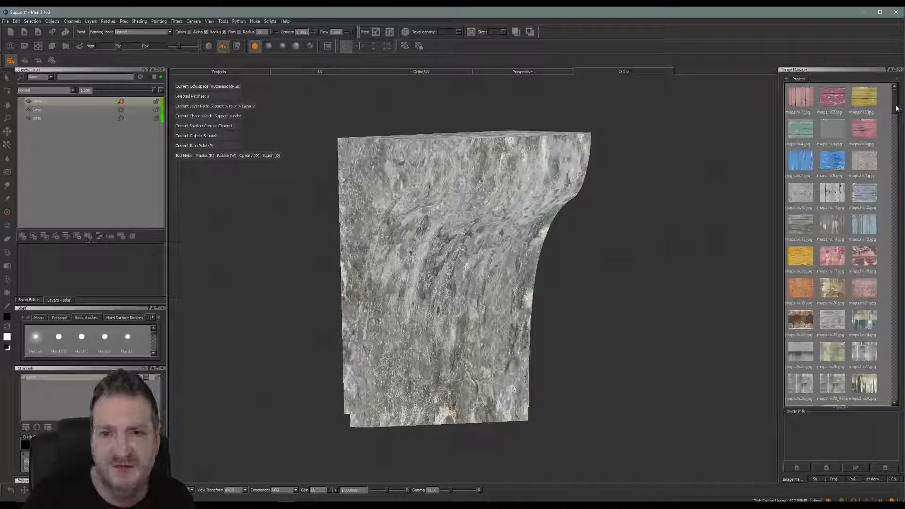
scroll(896, 110, down, 3)
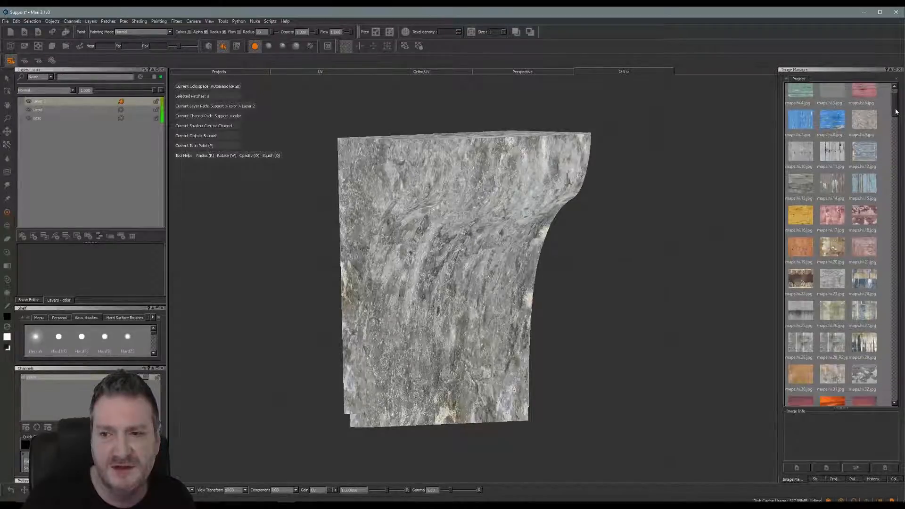
scroll(895, 112, down, 2)
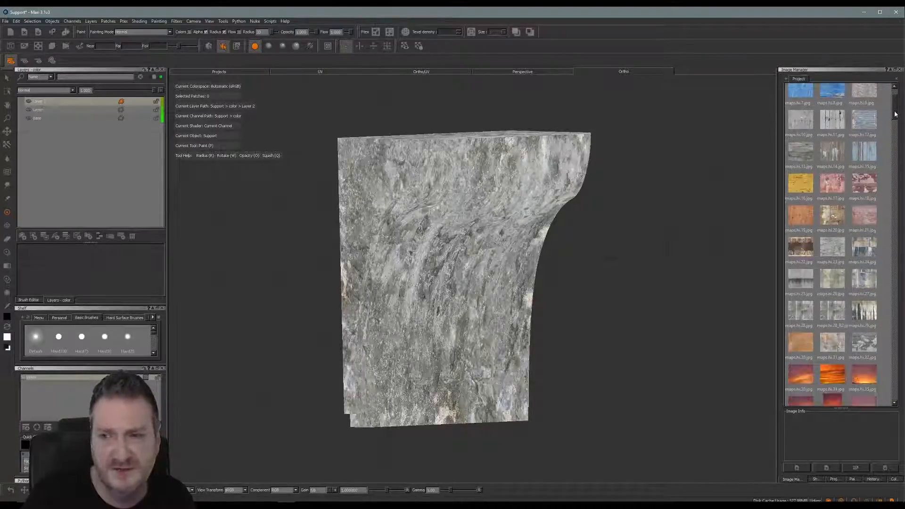
drag(896, 115, 896, 114)
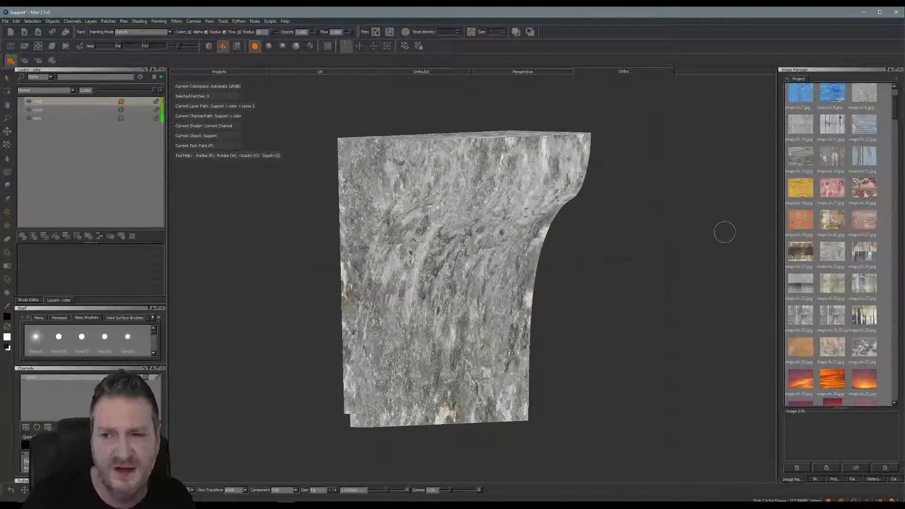
mouse_move(799, 225)
mouse_down()
mouse_move(806, 220)
mouse_move(583, 250)
mouse_up()
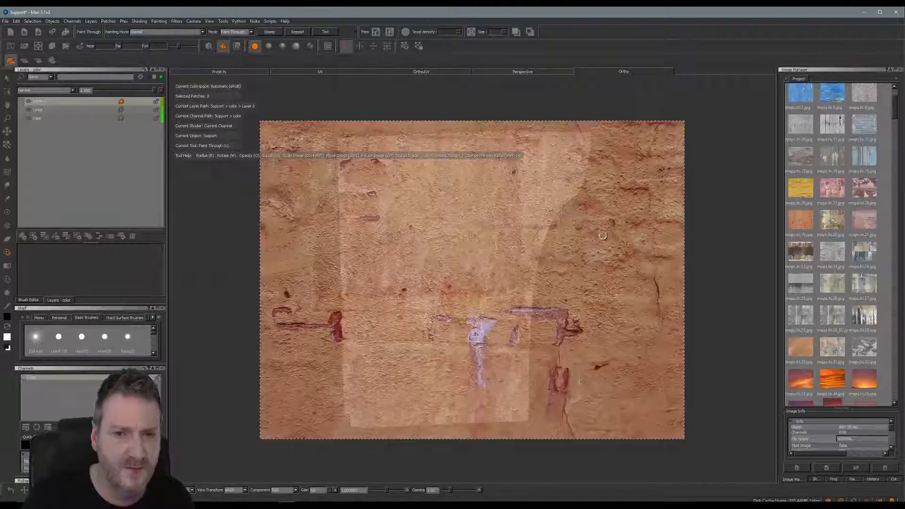
ctrl+shift+drag(585, 254, 537, 245)
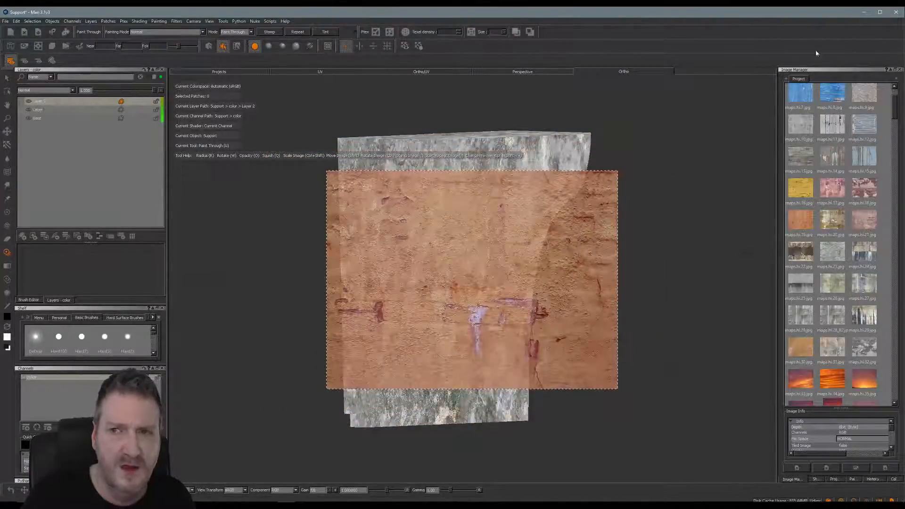
Step: Switch to 3ds Max, examine the whole garden terrace's colours around the selected bracket, and return to Mari
click(864, 12)
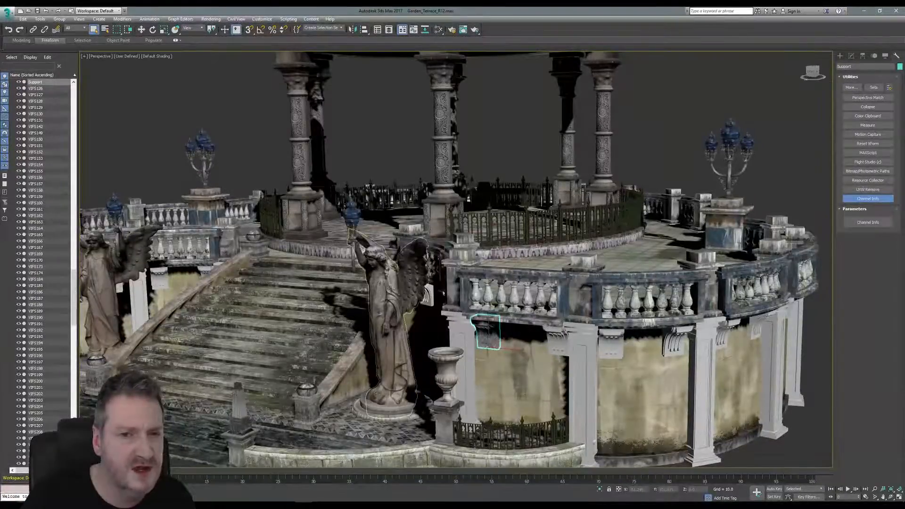
scroll(391, 288, down, 5)
middle_drag(478, 195, 517, 182)
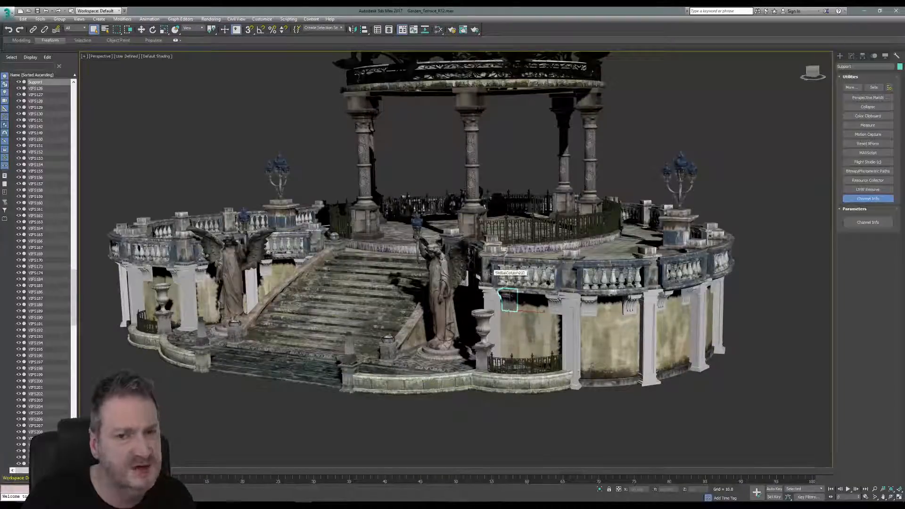
middle_drag(527, 180, 522, 225)
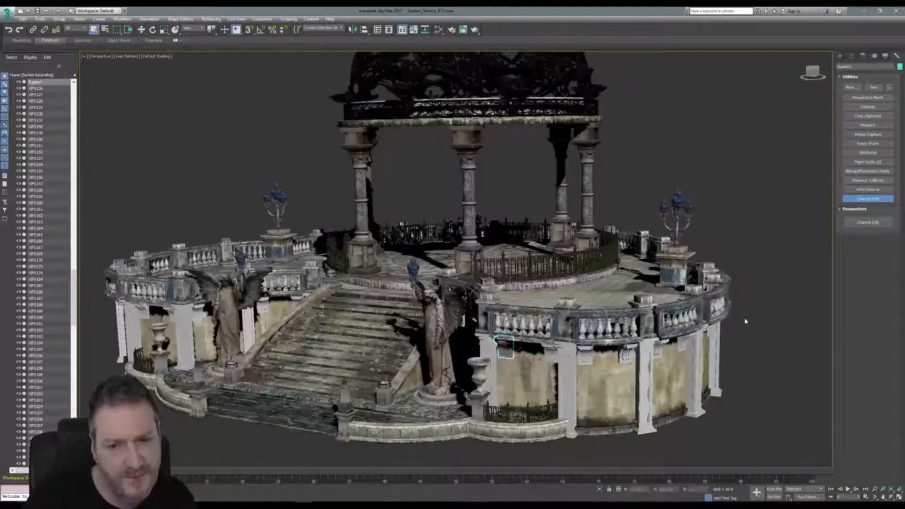
click(863, 11)
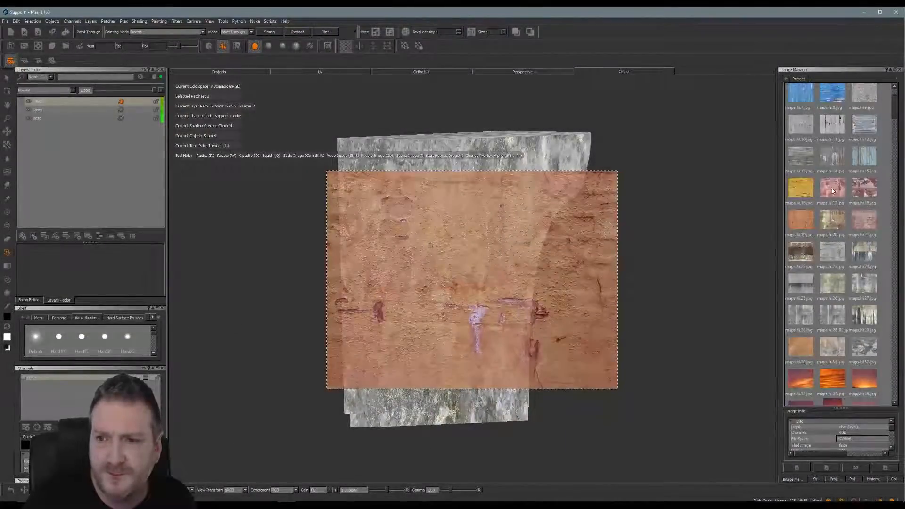
Step: Try the reddish plaster images maps.hi.17.jpg, maps.hi.18.jpg and maps.hi.21.jpg as paint-through images over the bracket
mouse_move(833, 188)
mouse_down()
mouse_move(796, 212)
mouse_move(600, 228)
mouse_up()
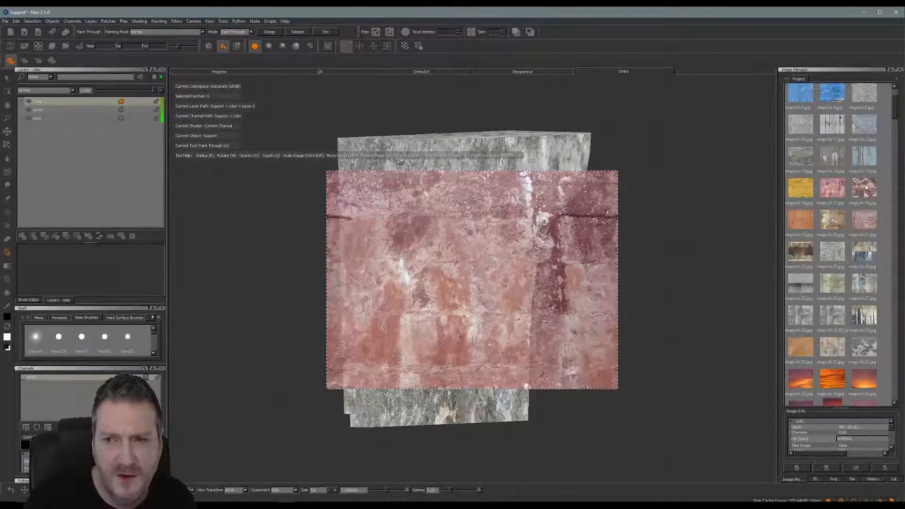
click(865, 197)
drag(865, 197, 553, 269)
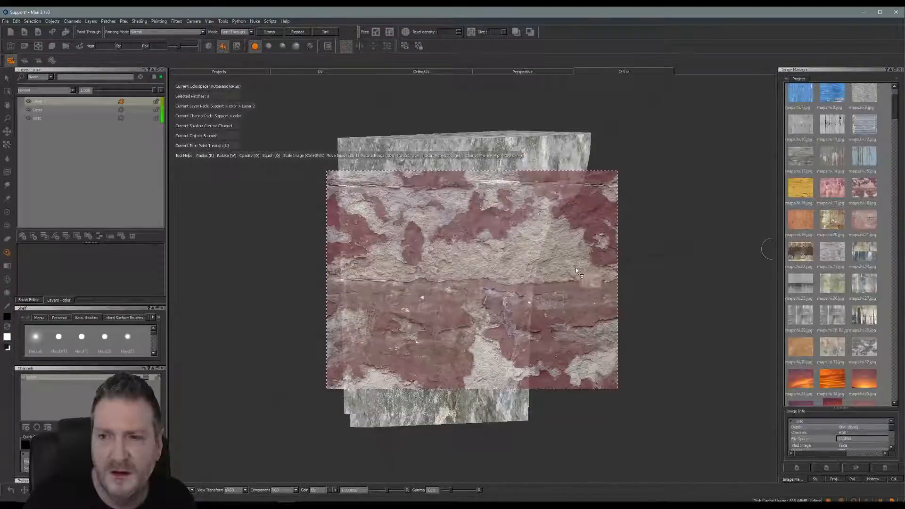
drag(863, 219, 576, 269)
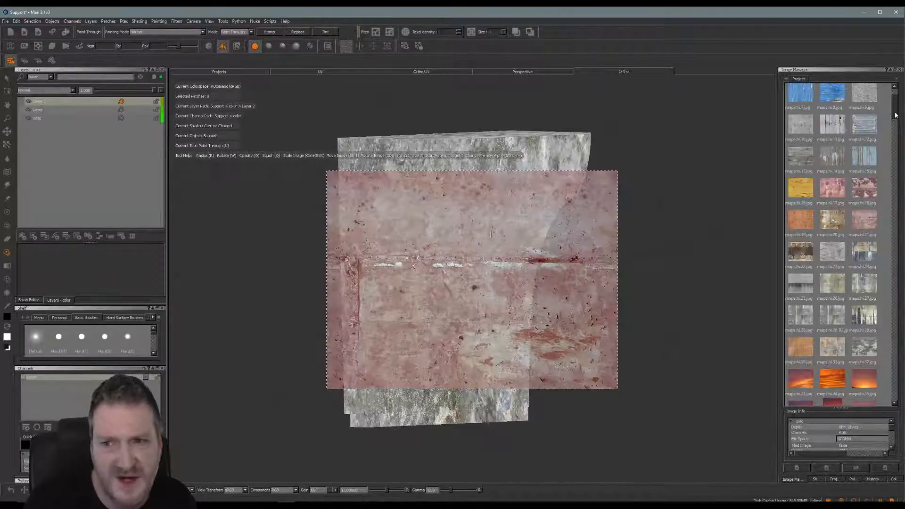
Step: Try maps.hi.30.jpg, maps.hi.31.jpg and maps.hi.32.jpg over the bracket, comparing the last one with maps.hi.18.jpg
drag(895, 115, 896, 121)
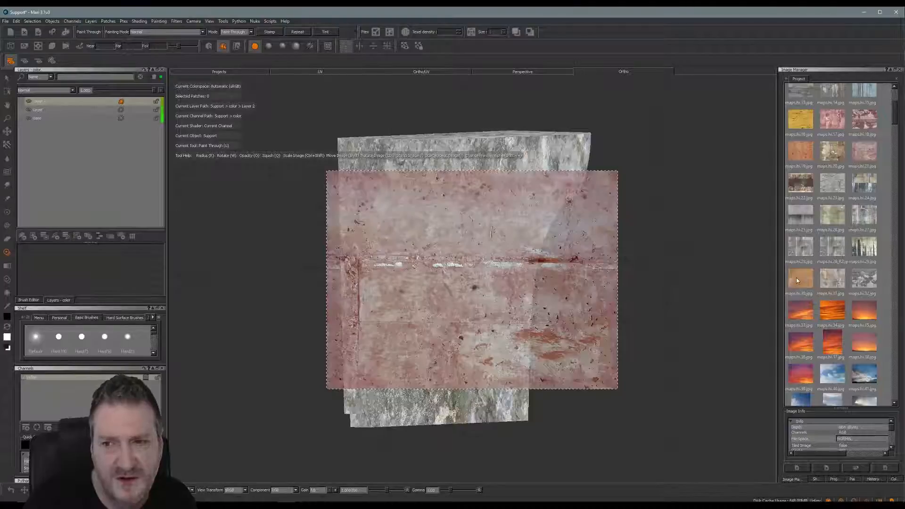
click(801, 291)
drag(581, 300, 580, 301)
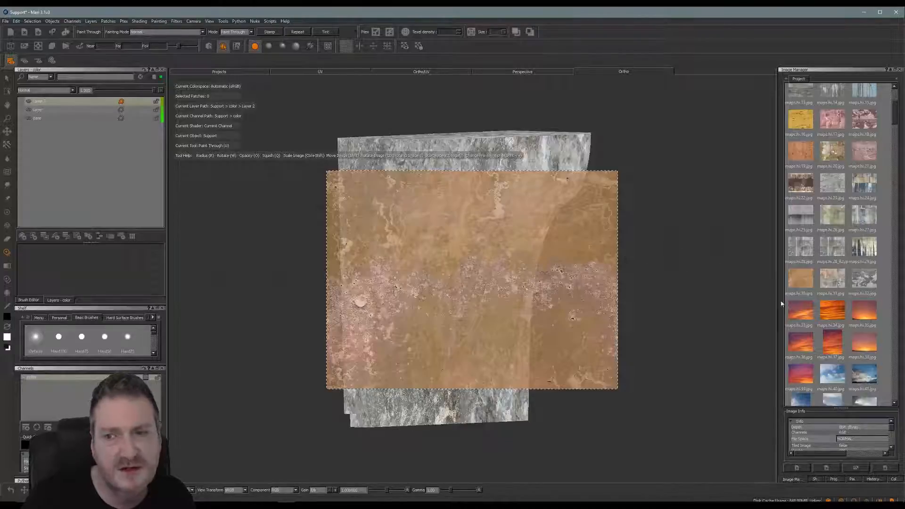
drag(833, 282, 478, 285)
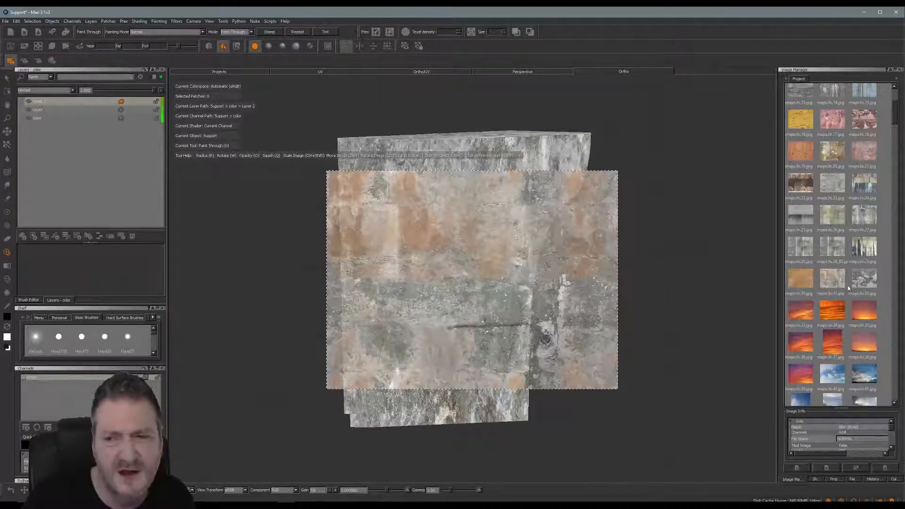
mouse_move(864, 285)
mouse_down()
mouse_move(767, 304)
mouse_move(454, 285)
mouse_up()
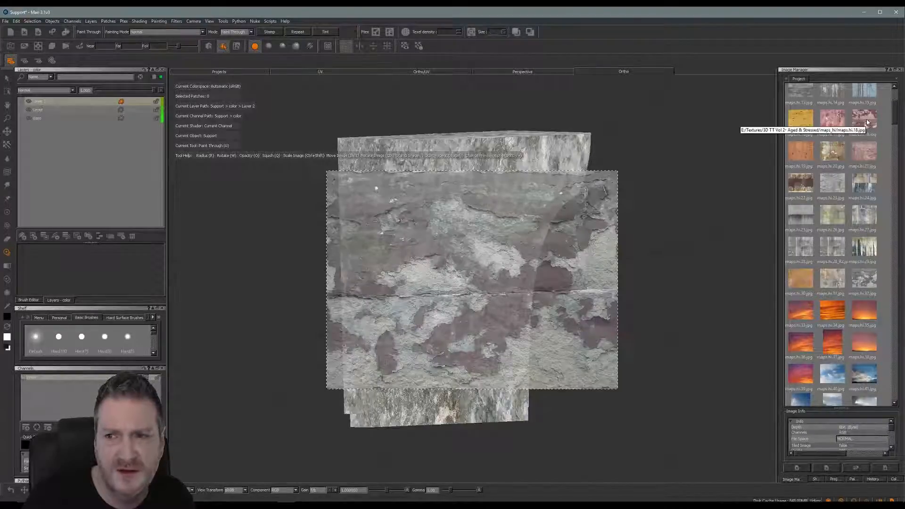
mouse_move(866, 122)
mouse_down()
mouse_move(767, 259)
mouse_move(540, 295)
mouse_up()
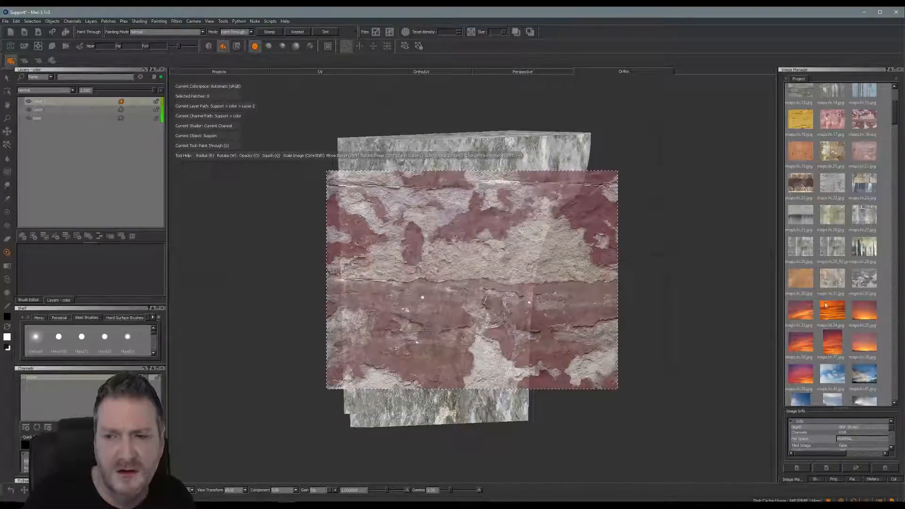
drag(872, 280, 470, 311)
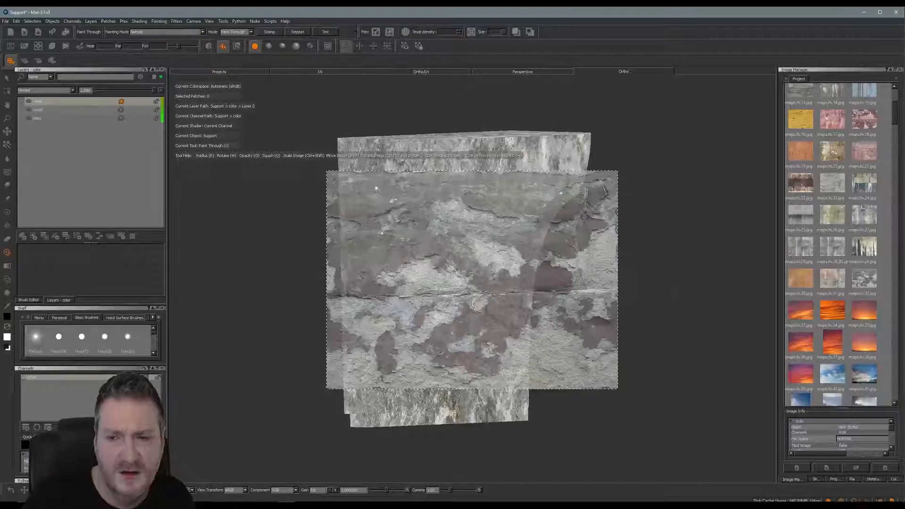
Step: Try the weathered surface images maps.hi.112.jpg, maps.hi.121.jpg and maps.hi.110.jpg as paint-through images over the bracket
drag(897, 126, 889, 192)
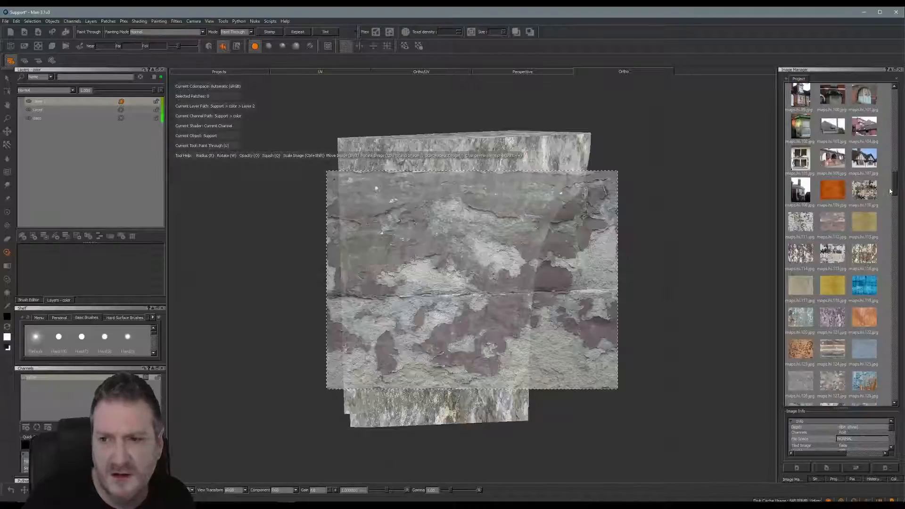
drag(830, 225, 542, 280)
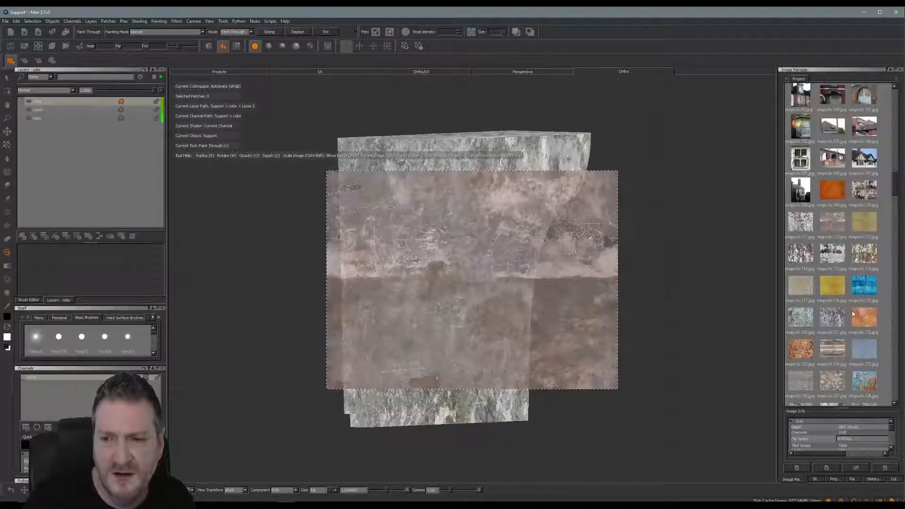
mouse_move(831, 322)
mouse_down()
mouse_move(773, 302)
mouse_move(554, 314)
mouse_up()
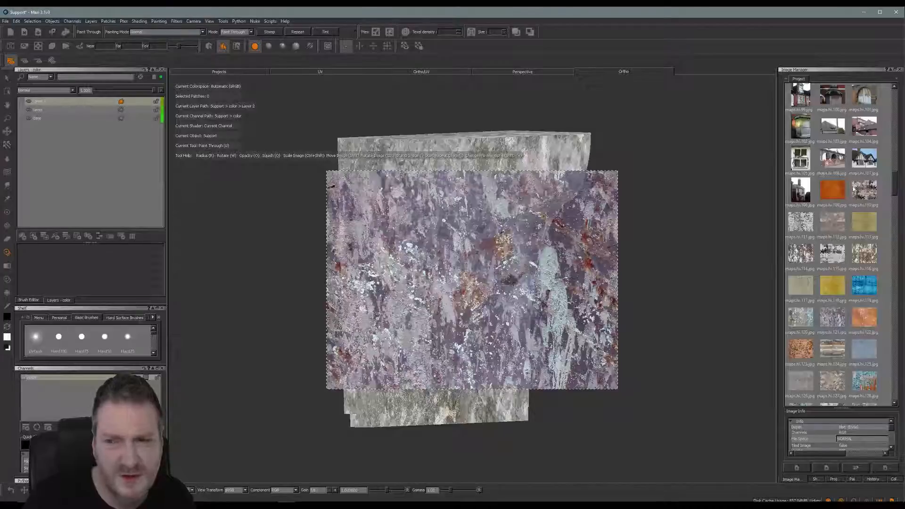
drag(897, 182, 896, 187)
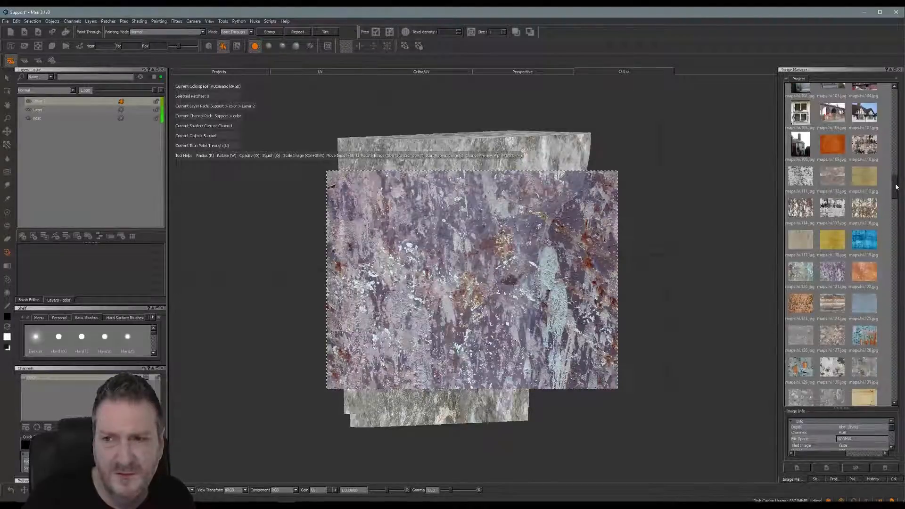
click(865, 146)
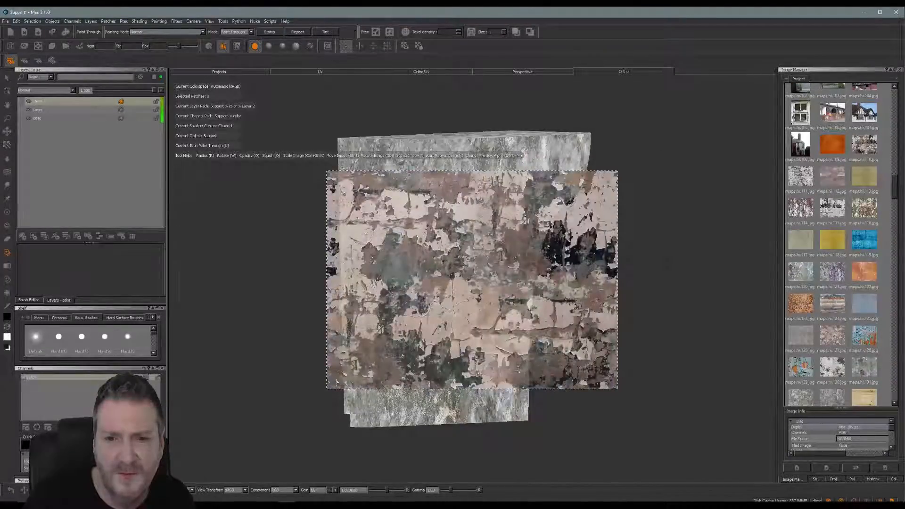
Step: Replace the paint-through image over the bracket with the rough stone image maps.hi.127.jpg
drag(895, 189, 897, 195)
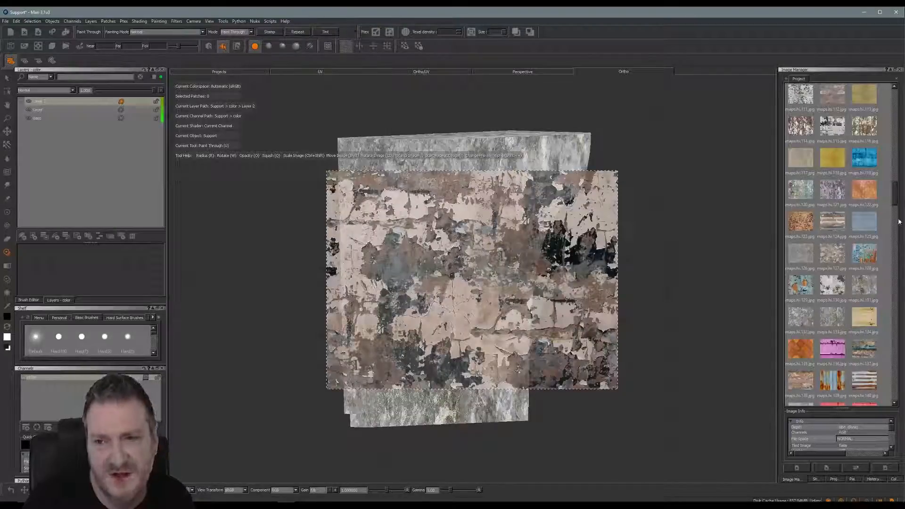
mouse_move(840, 253)
mouse_down()
mouse_move(754, 285)
mouse_move(560, 292)
mouse_move(554, 283)
mouse_up()
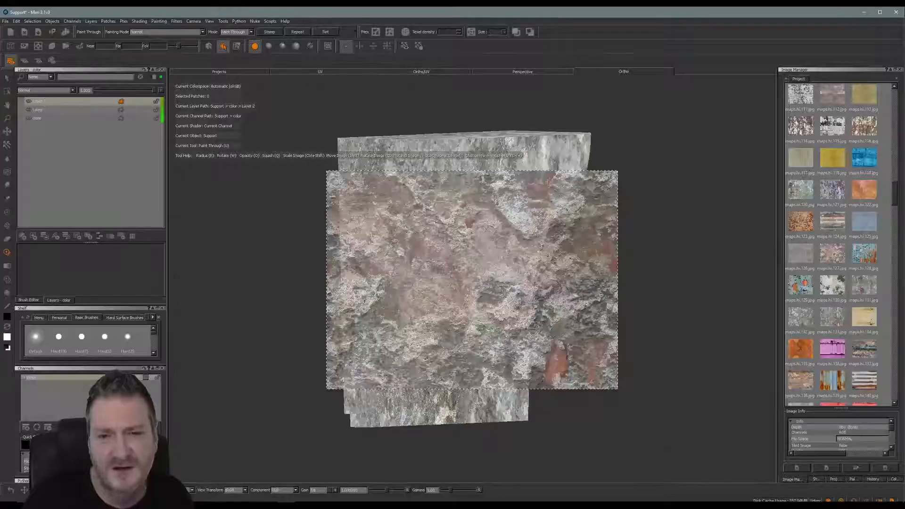